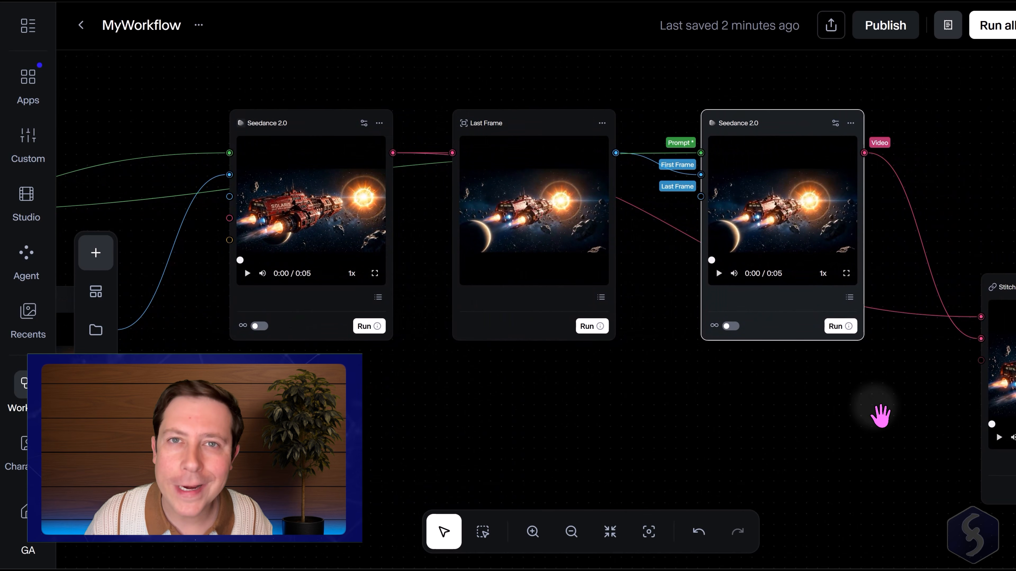
Pan across the existing MyWorkflow canvas to examine its chained prompt, image and video nodes.
drag(877, 413, 544, 390)
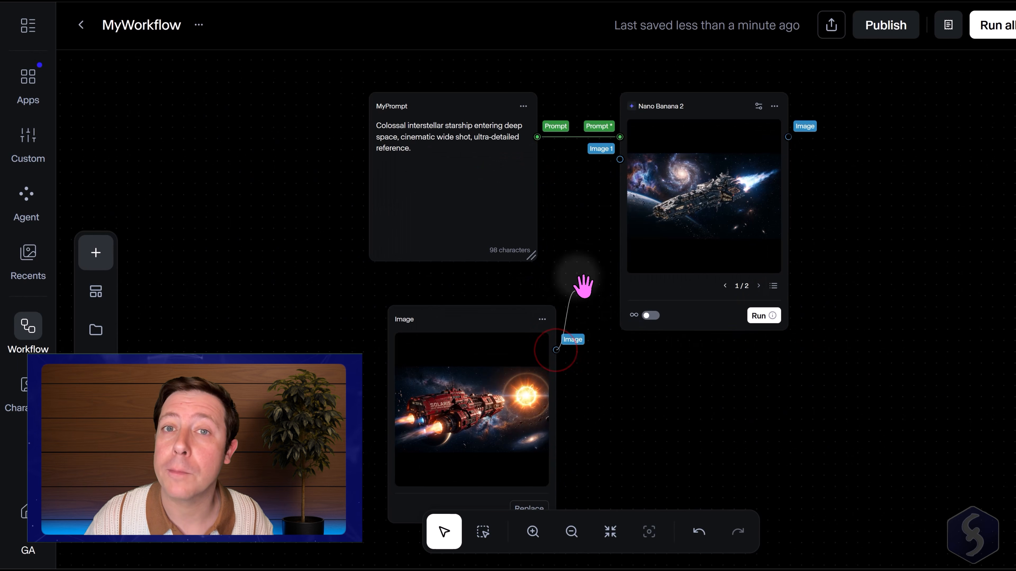
drag(621, 164, 621, 164)
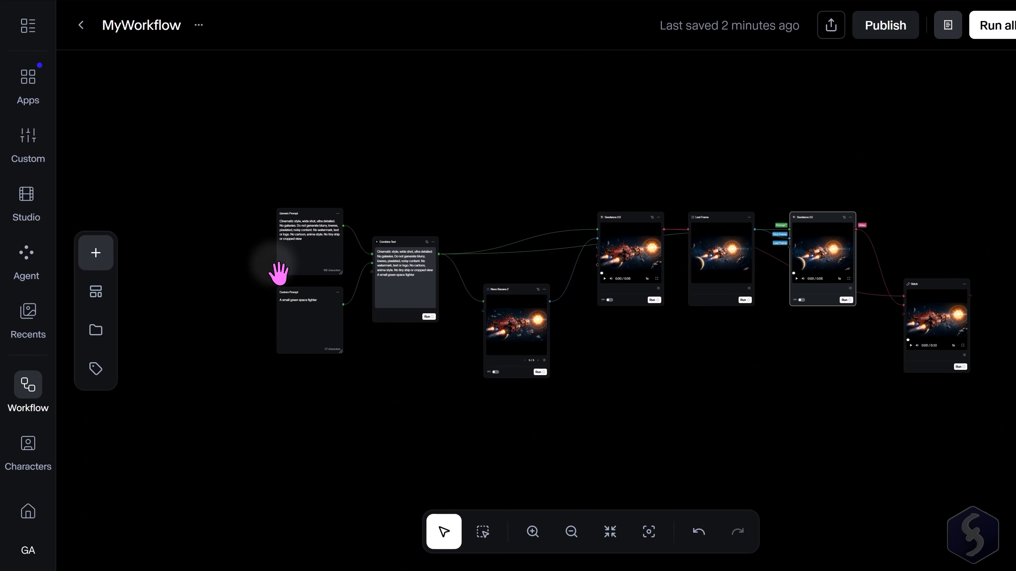
scroll(279, 272, up, 3)
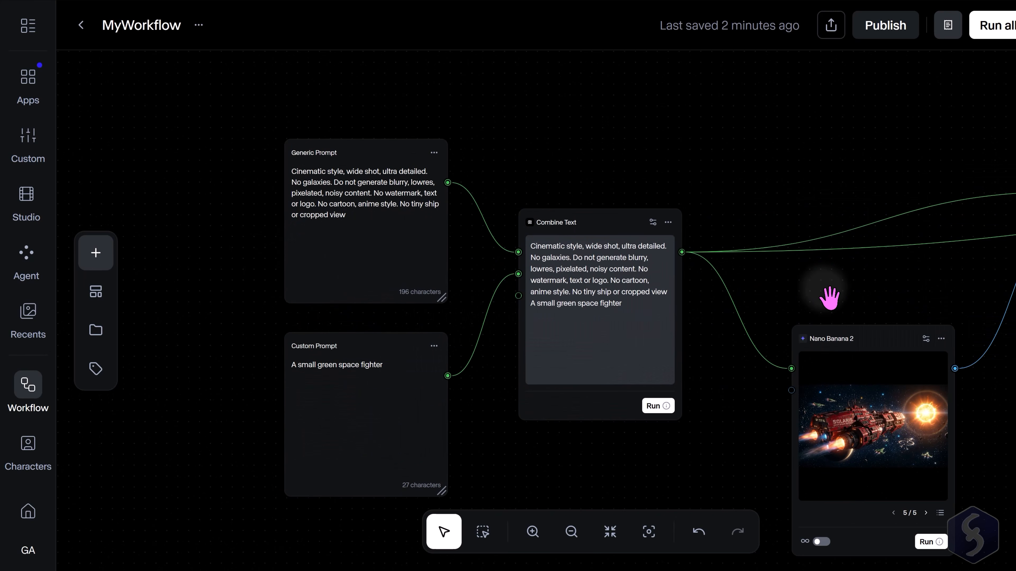
drag(925, 290, 537, 253)
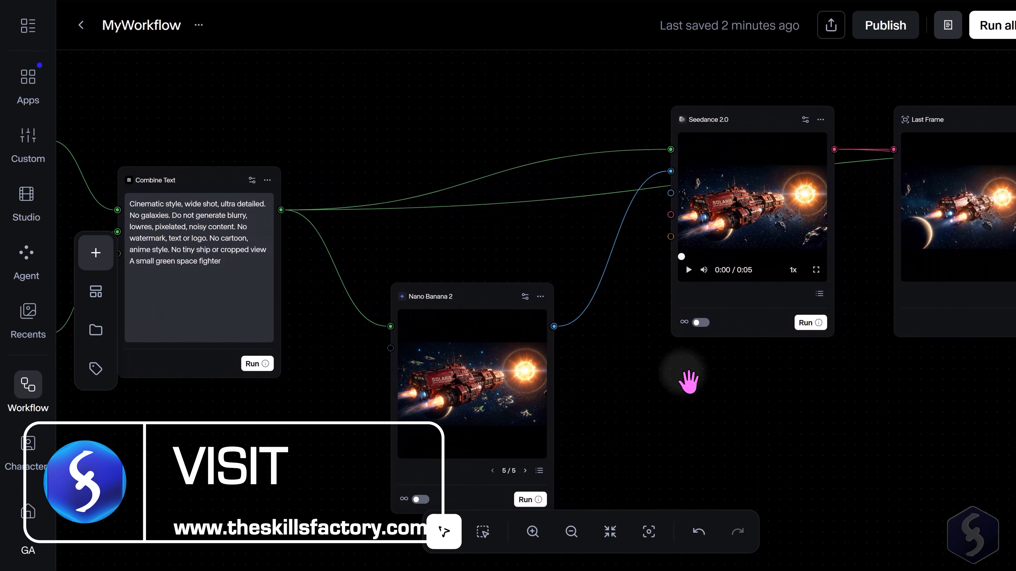
drag(1006, 402, 594, 404)
drag(882, 403, 736, 382)
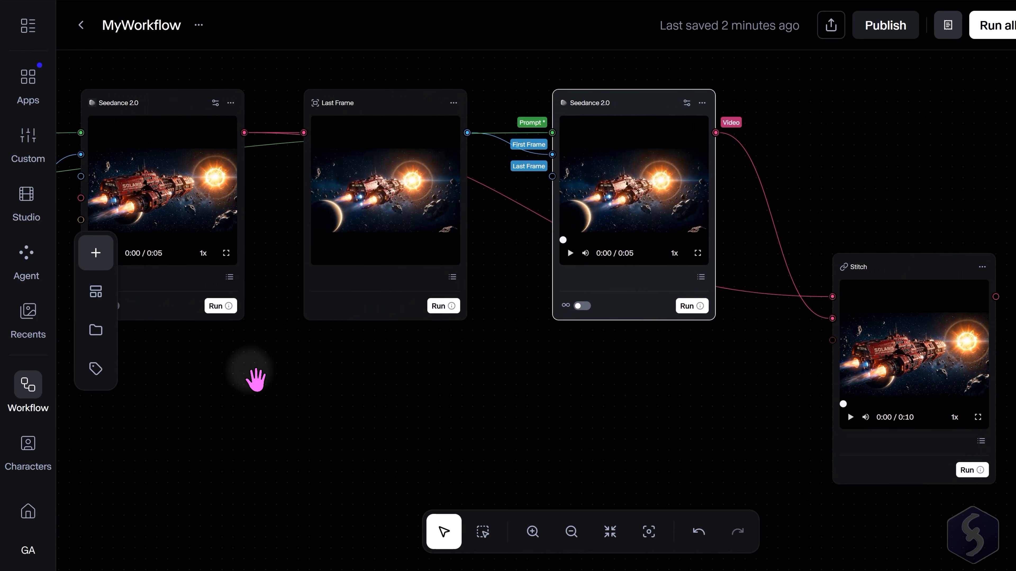
drag(256, 378, 431, 395)
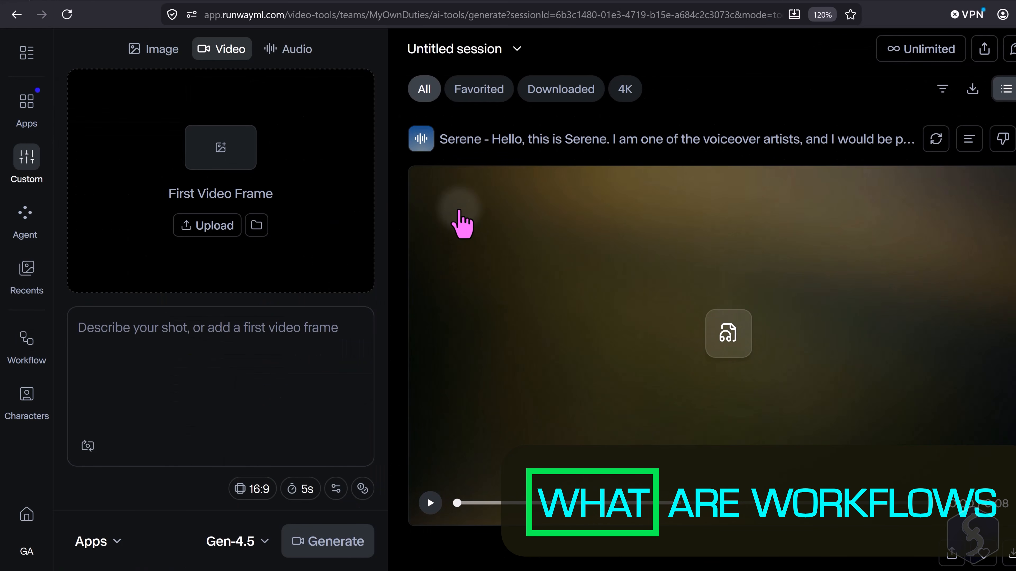
Open Workflows, start building a new workflow, and dismiss the template welcome dialog.
click(26, 340)
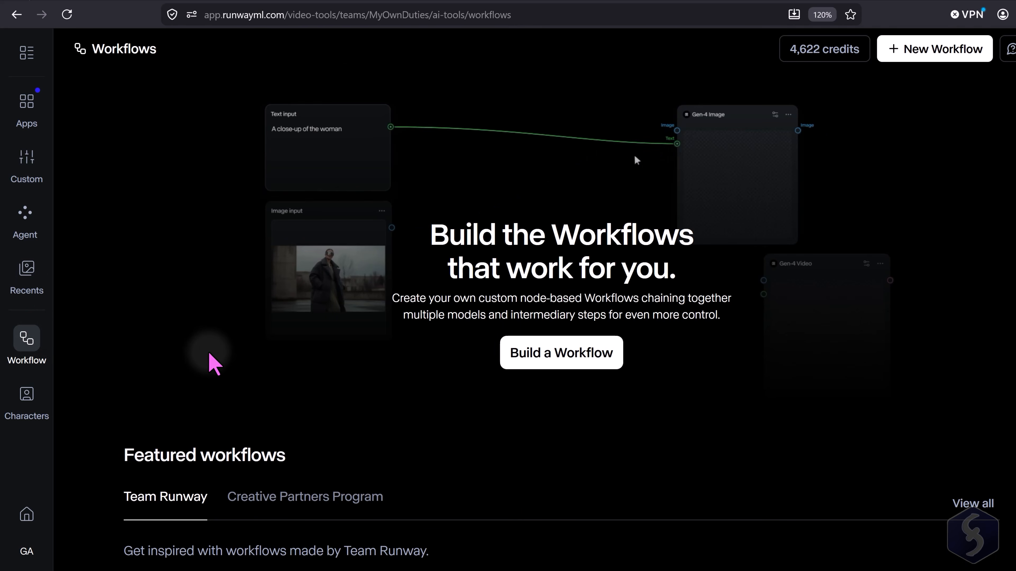
click(594, 362)
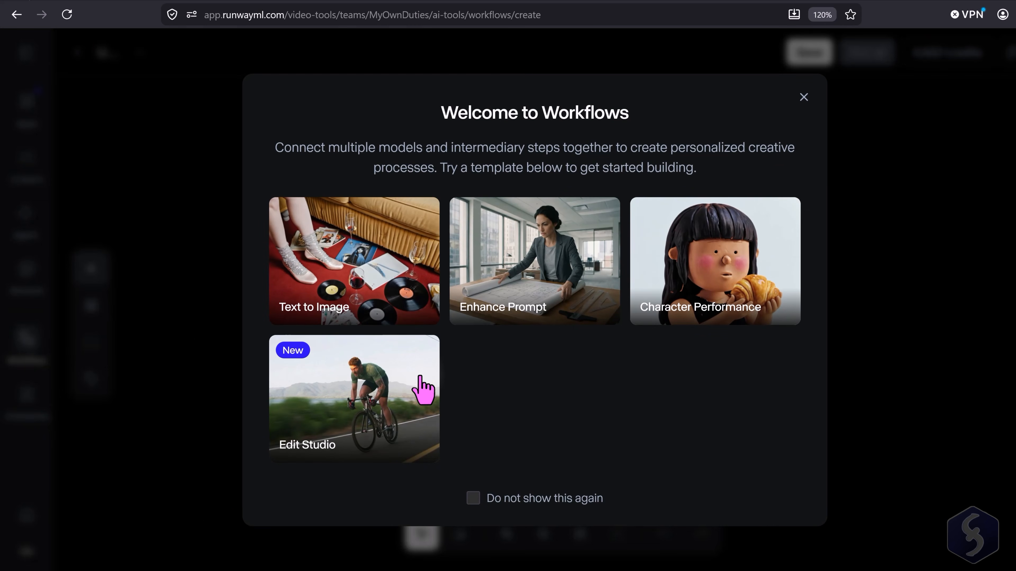
click(805, 96)
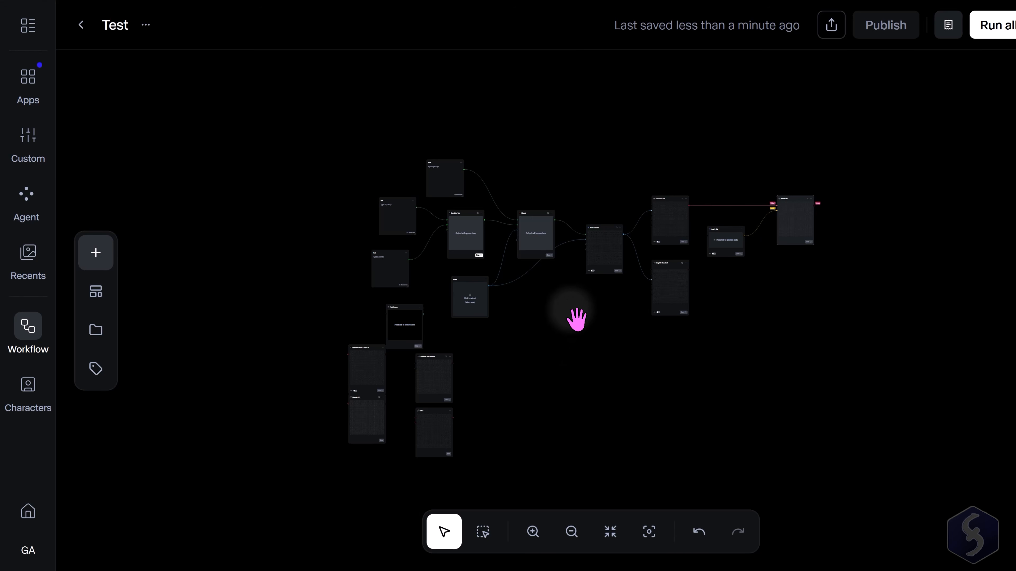
Zoom and pan around the Test workflow to examine how its text, model and video nodes connect.
scroll(440, 218, up, 5)
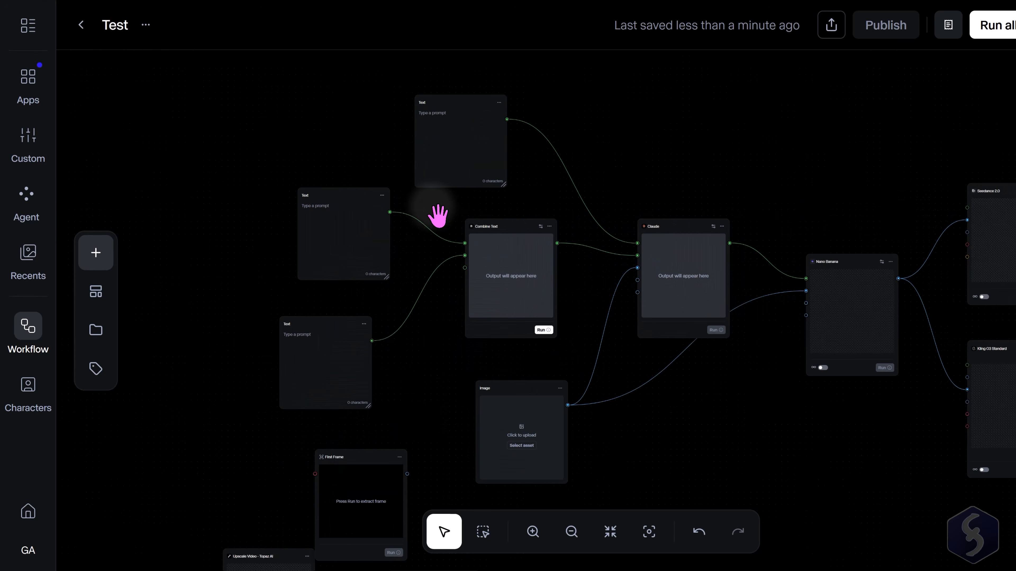
drag(850, 196, 594, 192)
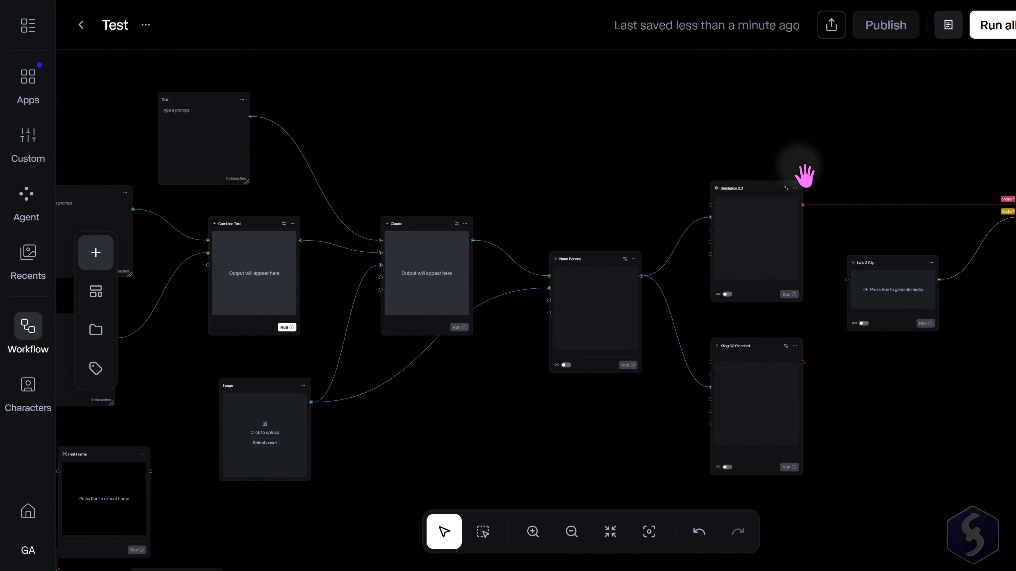
mouse_move(904, 168)
mouse_down()
mouse_move(674, 166)
mouse_move(798, 177)
mouse_up()
drag(434, 154, 560, 152)
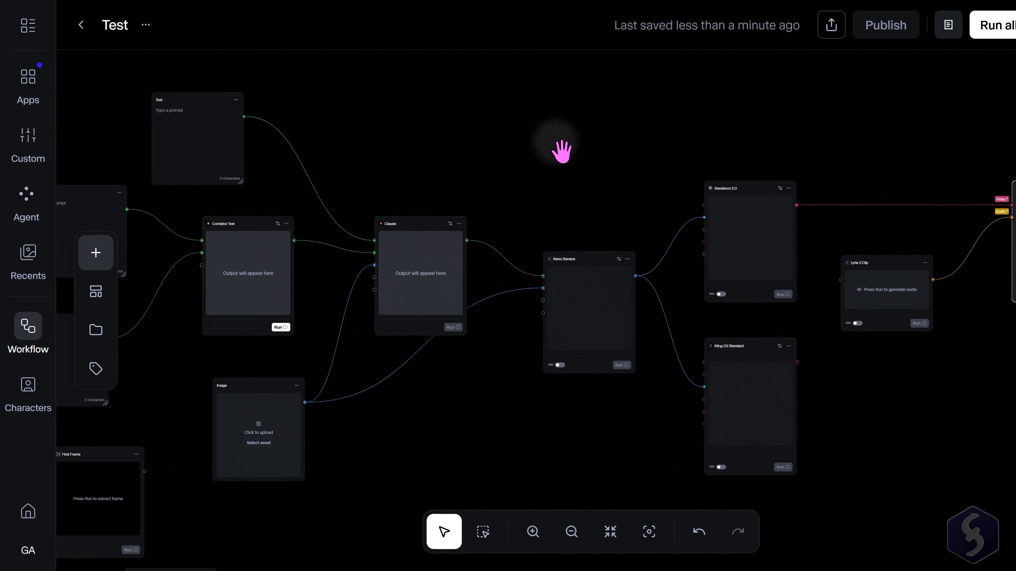
mouse_move(385, 152)
mouse_down()
mouse_move(641, 164)
mouse_move(607, 156)
mouse_up()
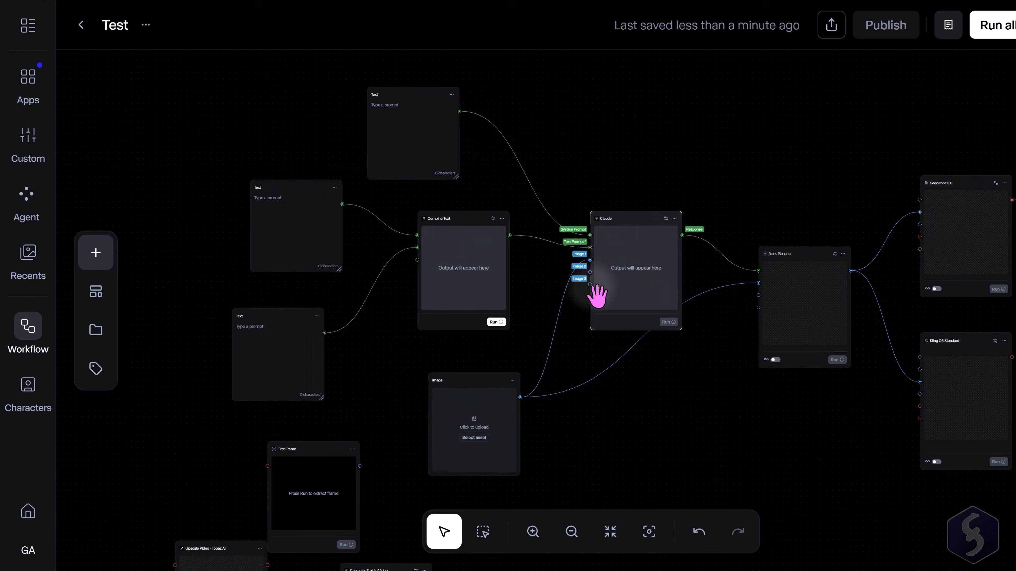
click(462, 221)
click(295, 202)
click(464, 388)
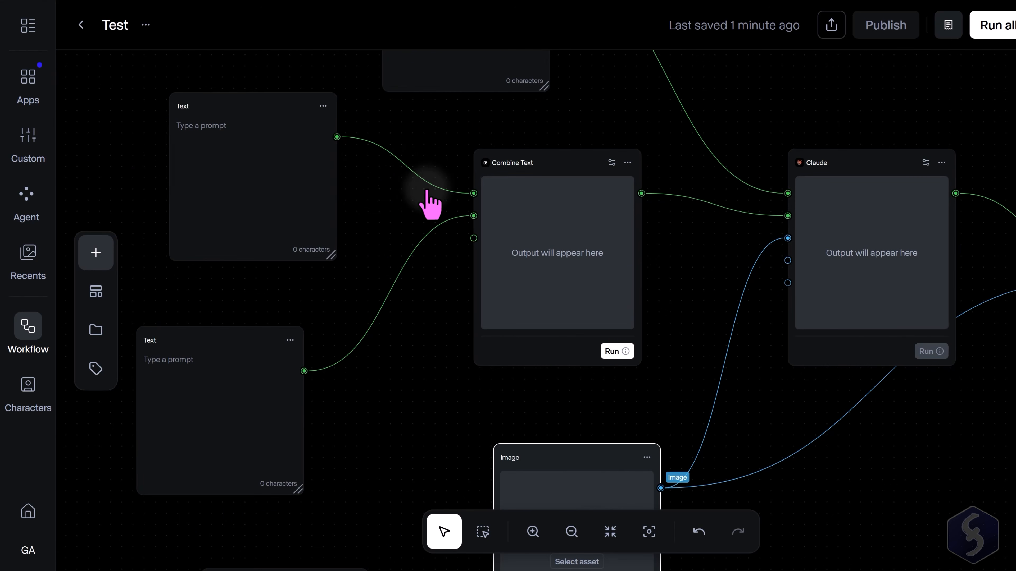
drag(394, 247, 515, 266)
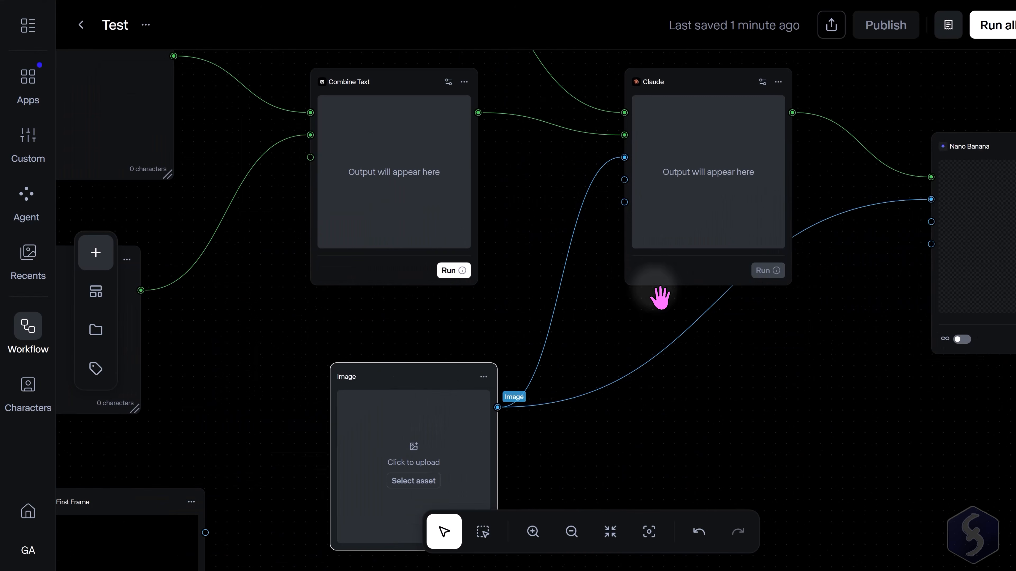
scroll(425, 323, down, 3)
scroll(410, 340, down, 3)
scroll(1004, 204, up, 1)
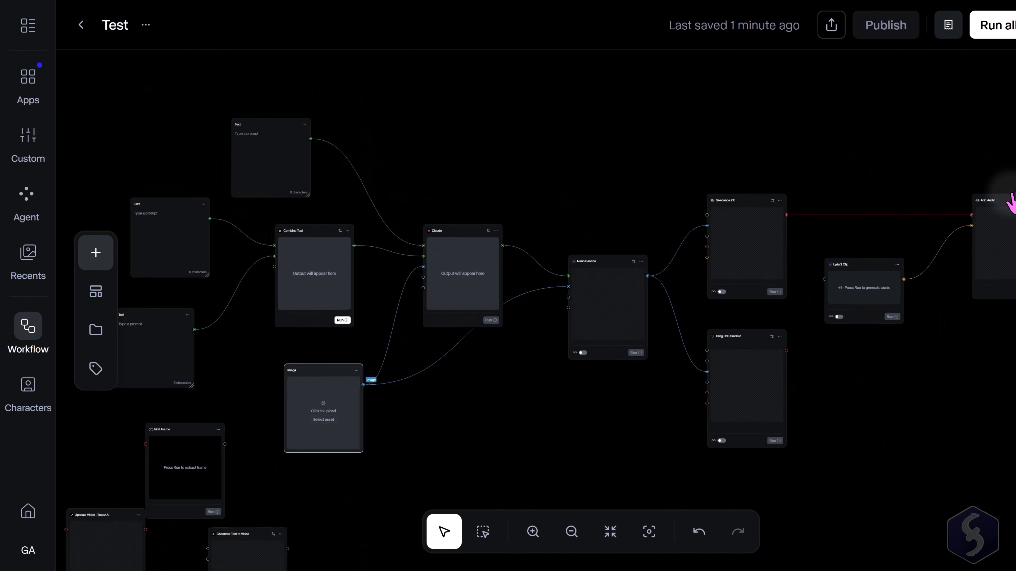
scroll(737, 245, up, 4)
scroll(694, 250, up, 2)
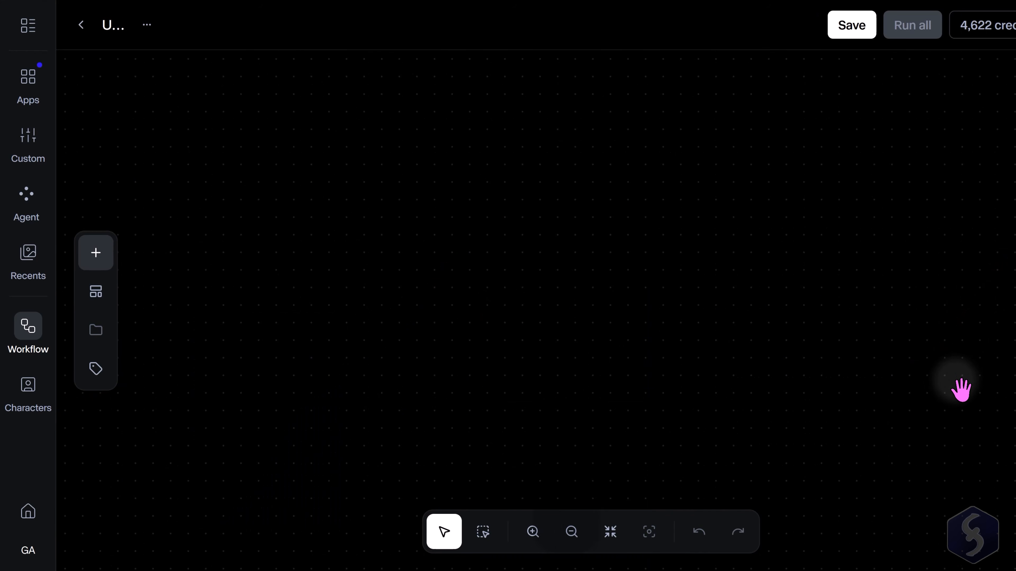
Add a Text node to the empty workflow canvas.
click(96, 254)
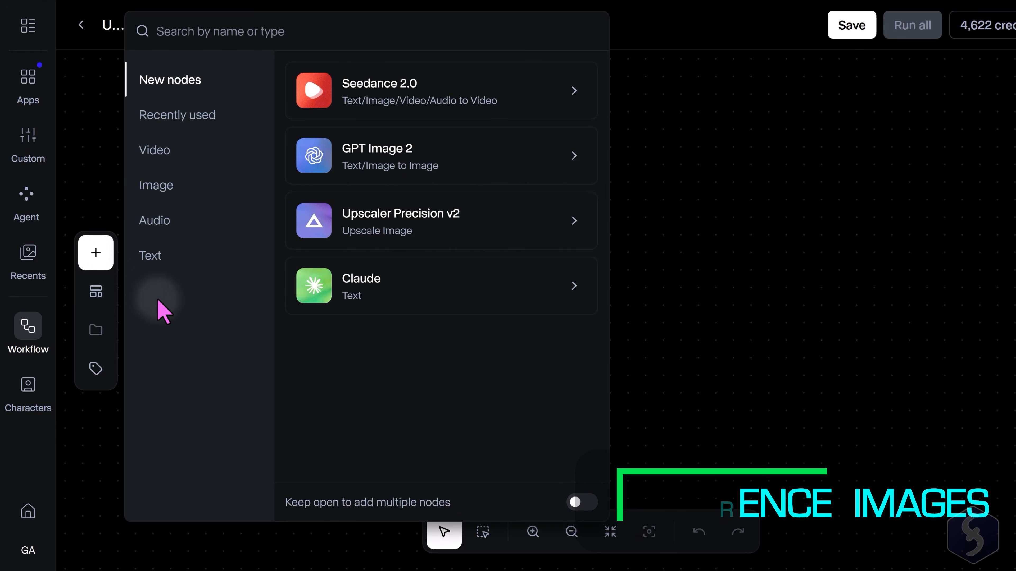
click(170, 256)
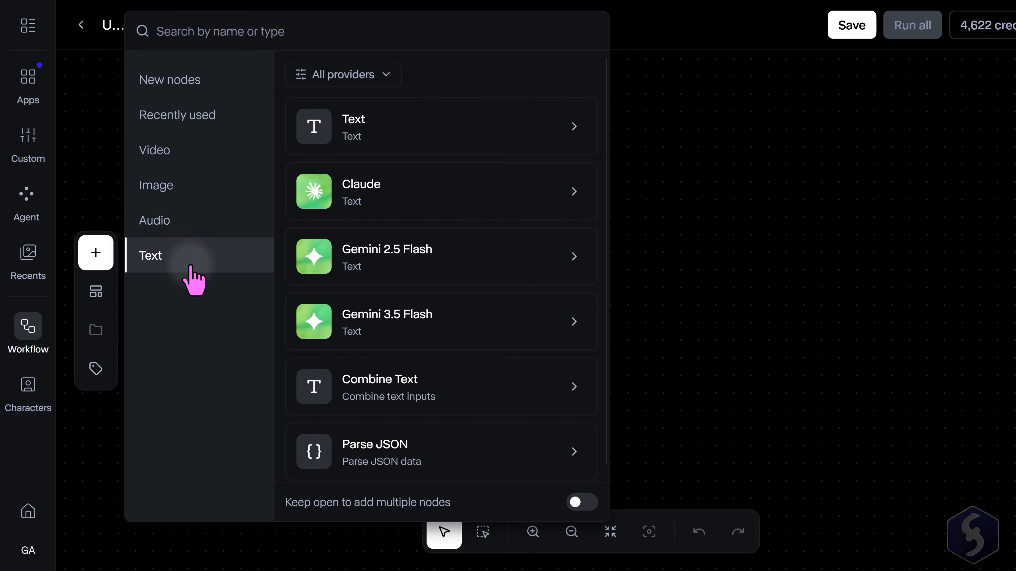
click(489, 134)
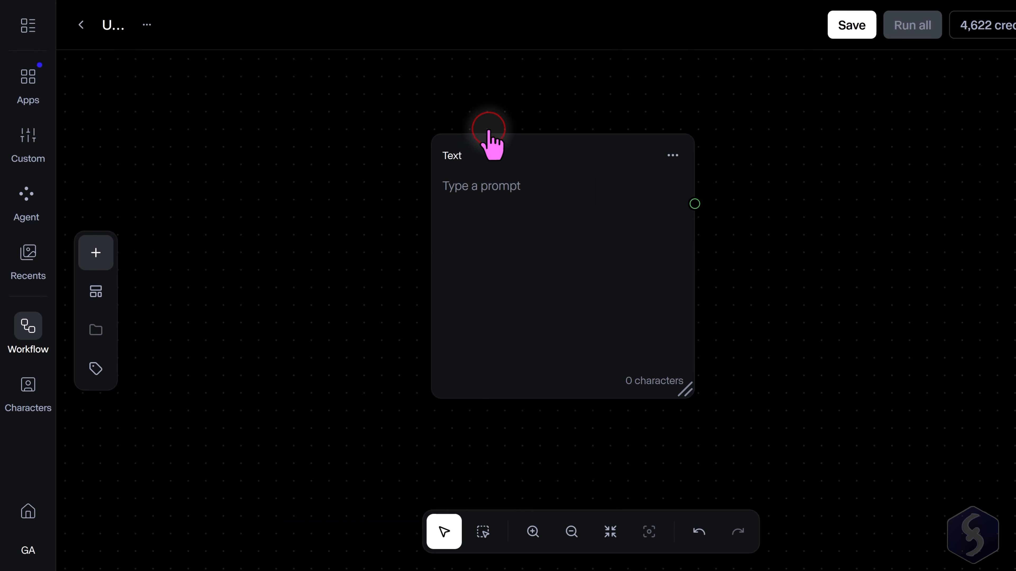
Rename the Text node to MyPrompt.
click(614, 166)
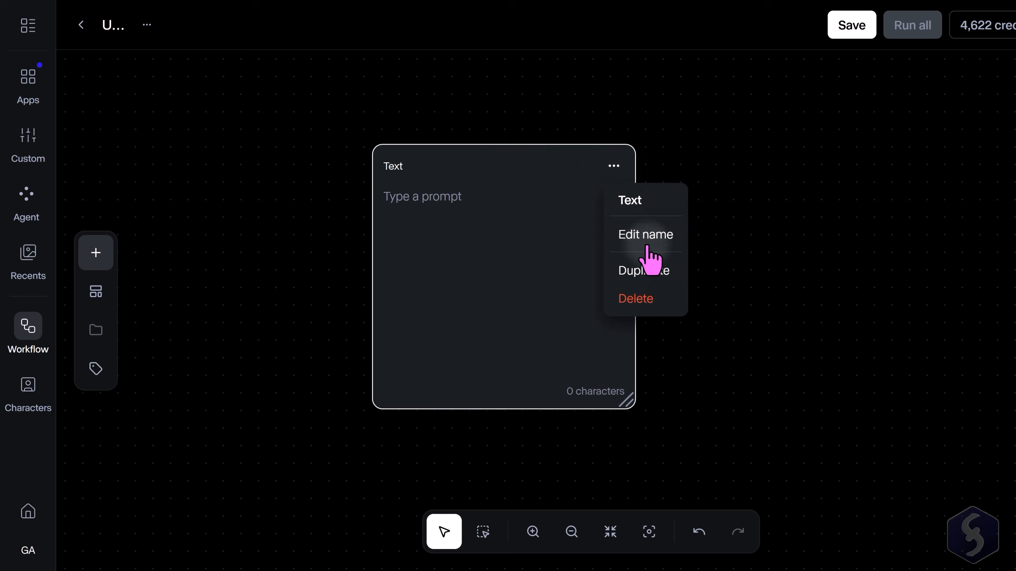
click(646, 235)
text(MyPrompt)
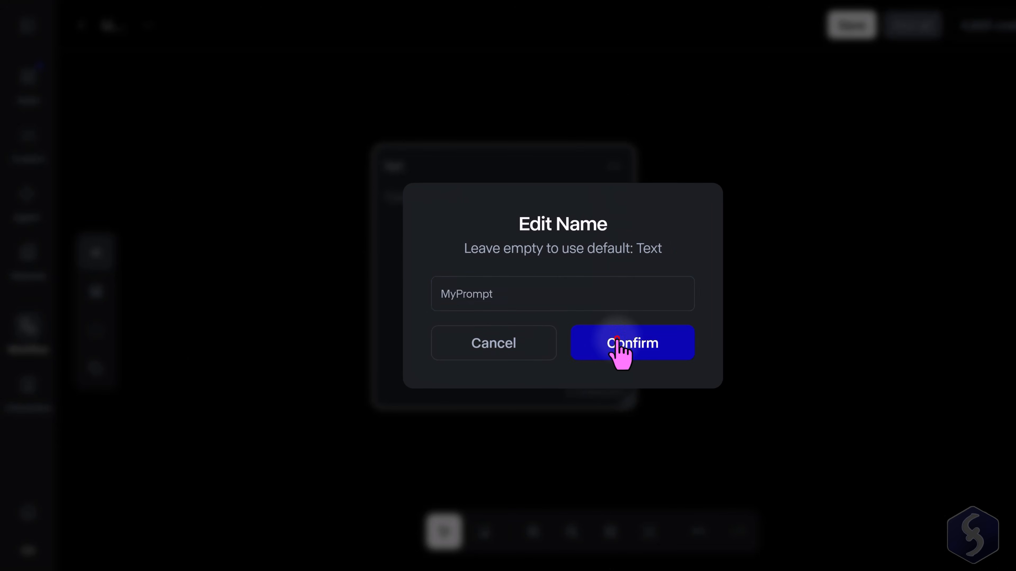
click(619, 347)
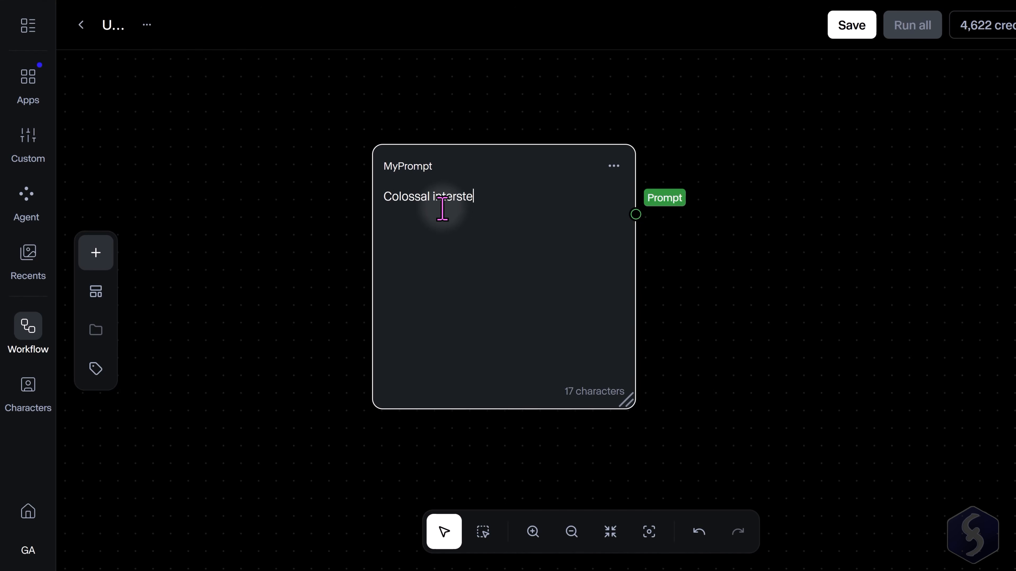
Enter the prompt "Colossal interstellar starship entering deep space, cinematic wide shot, ultra-detailed reference." in MyPrompt.
text(llar starship entering deep space, cinematic wide shot, ultra-detailed reference.)
scroll(256, 233, down, 3)
Add a Nano Banana 2 image node from the Image category.
click(104, 253)
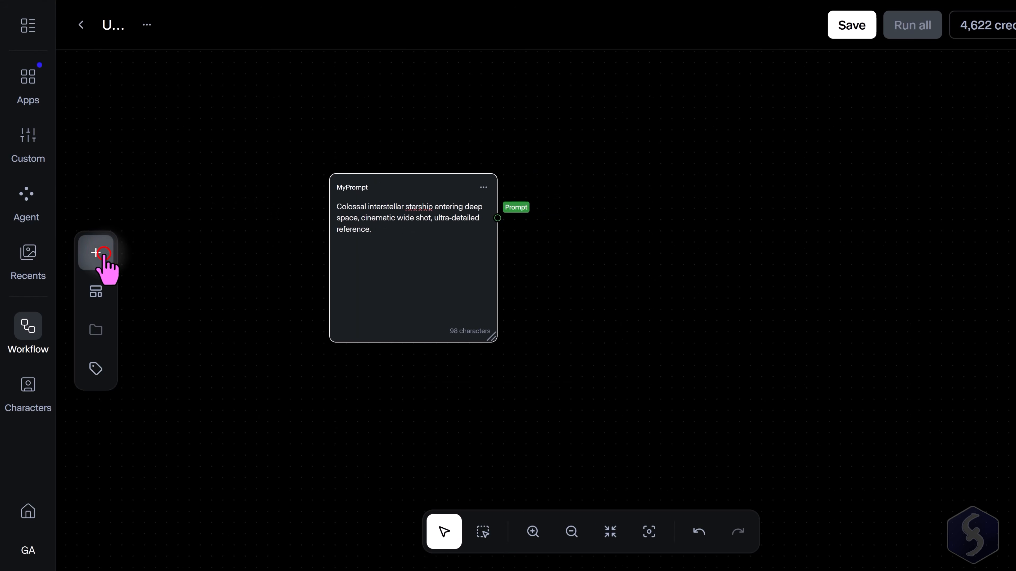
click(182, 192)
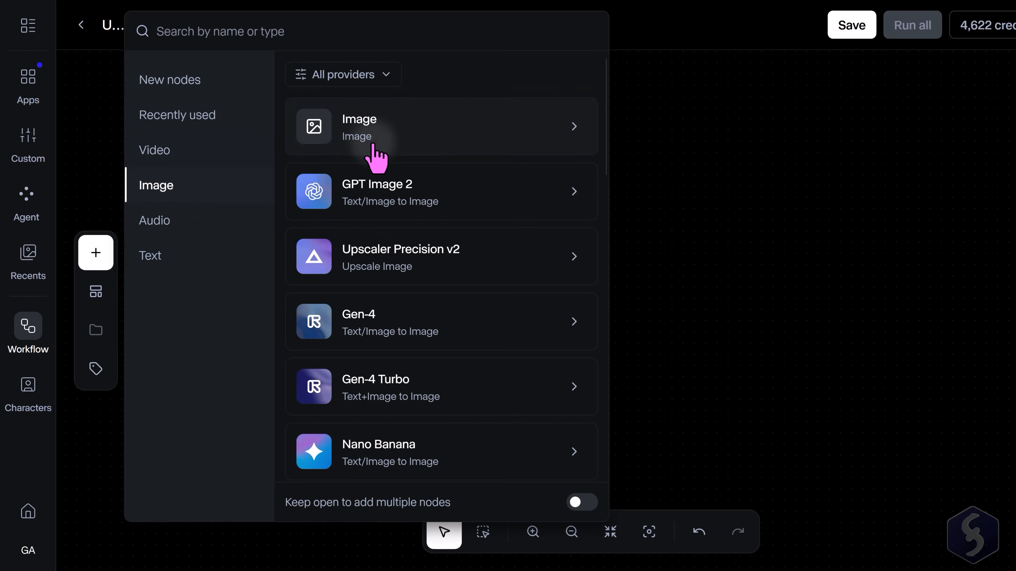
scroll(464, 220, down, 5)
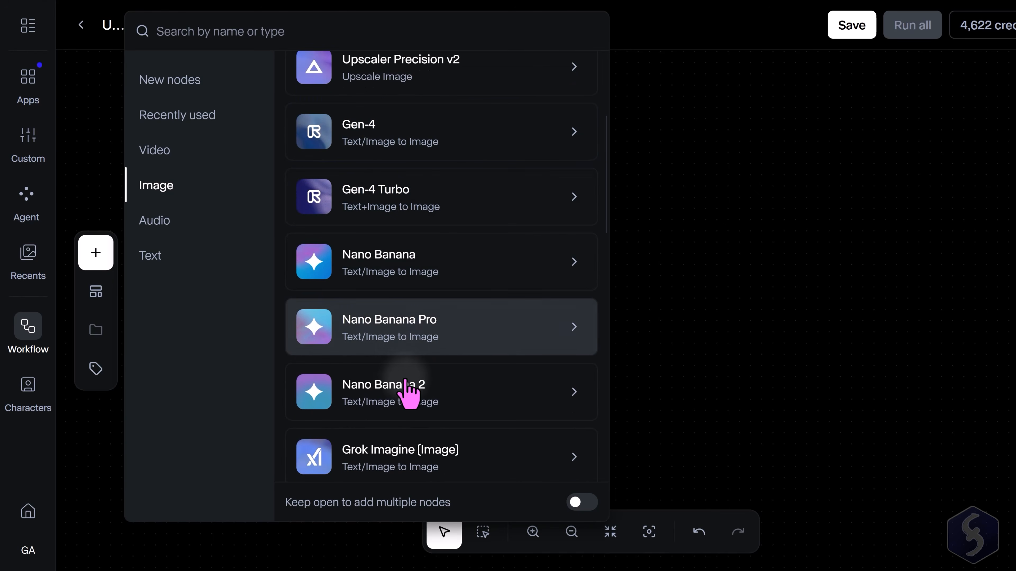
click(460, 402)
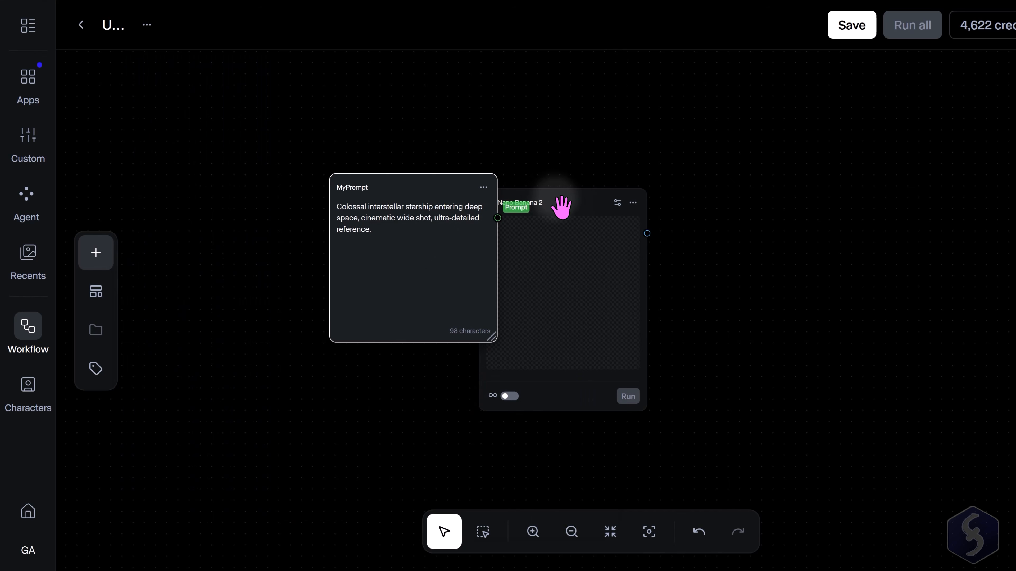
Place the Nano Banana 2 node beside MyPrompt and open its resolution and aspect ratio settings.
drag(561, 207, 696, 190)
scroll(784, 206, up, 3)
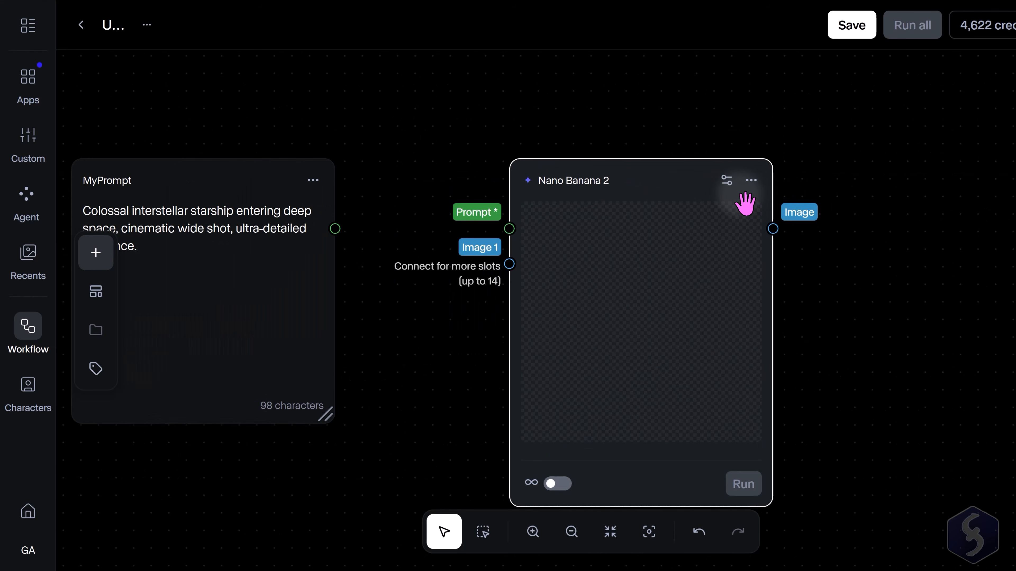
click(726, 180)
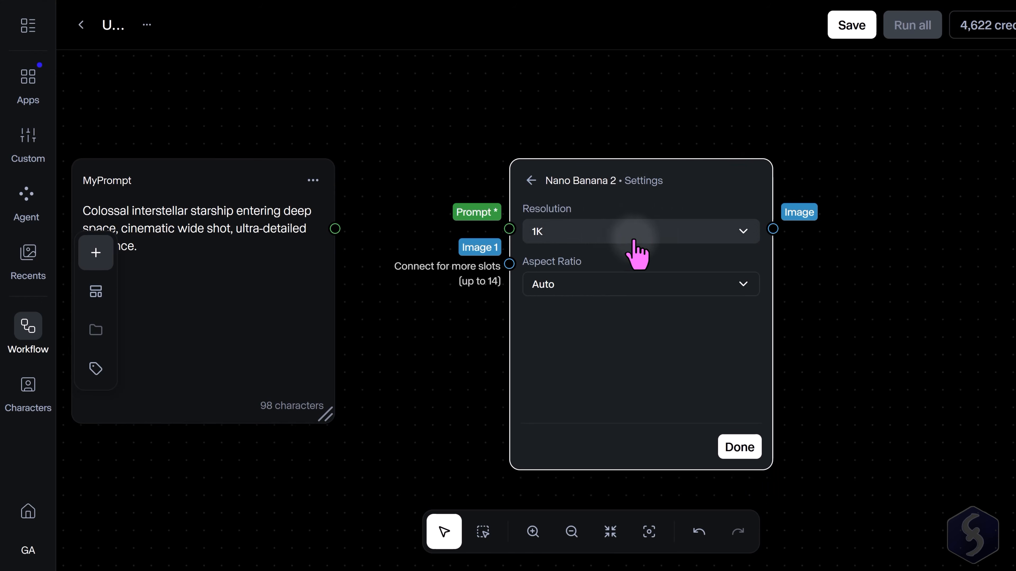
click(681, 234)
click(640, 285)
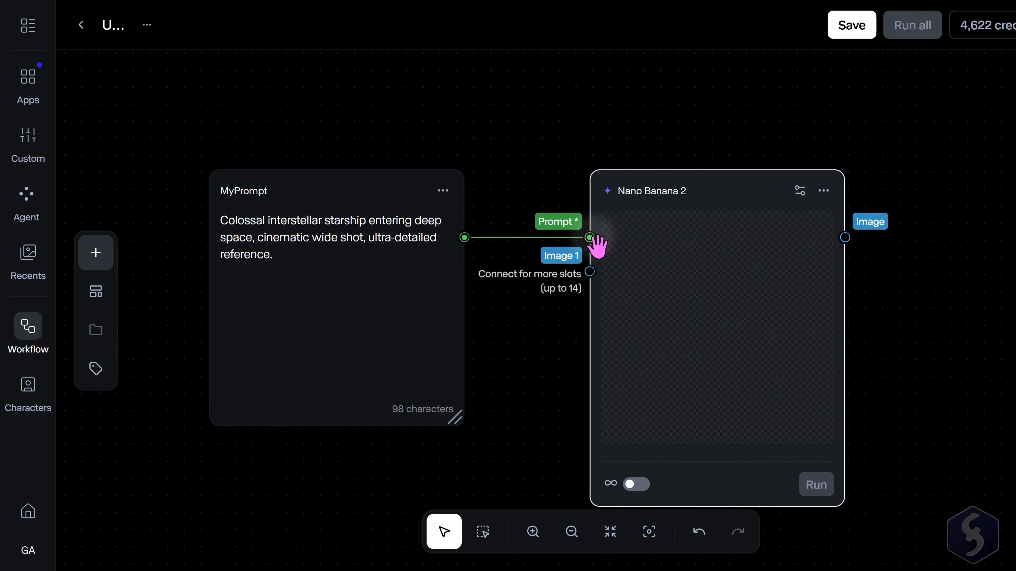
Run the Nano Banana 2 node, saving the workflow as MyWorkflow.
scroll(507, 314, down, 1)
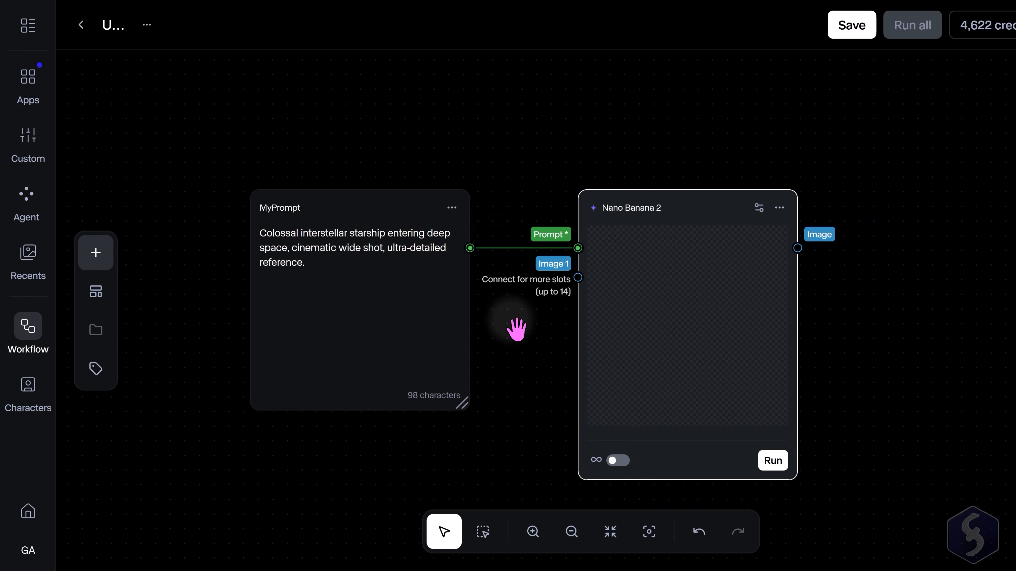
click(773, 461)
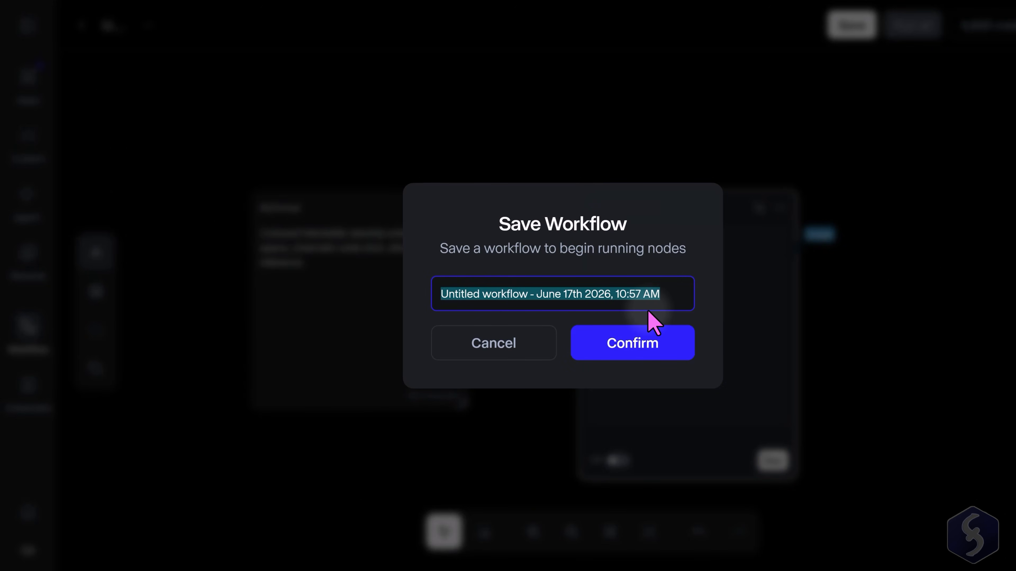
text(MyWorkflow)
click(640, 343)
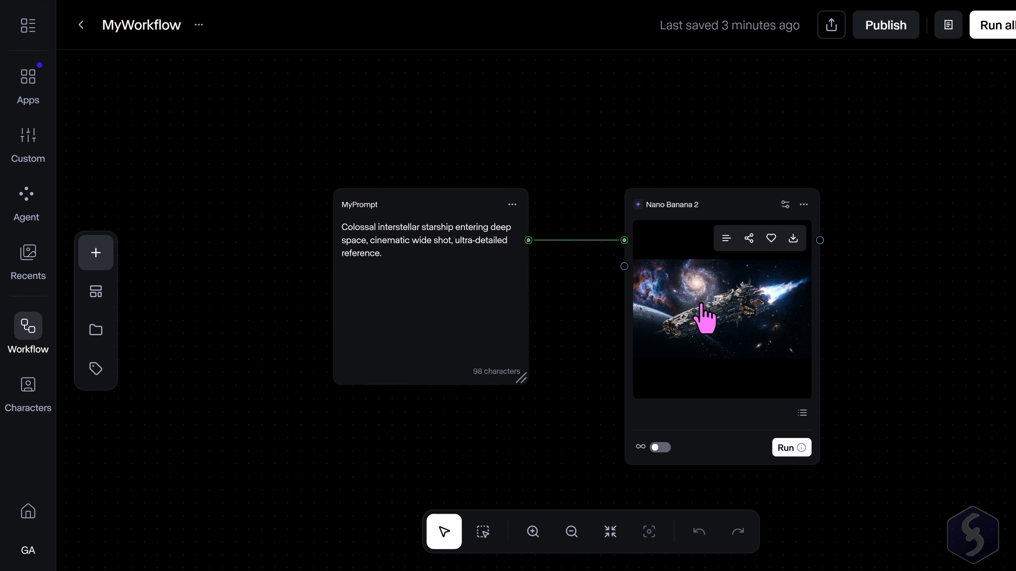
Open the generated starship image to view its details, then close the viewer.
click(729, 334)
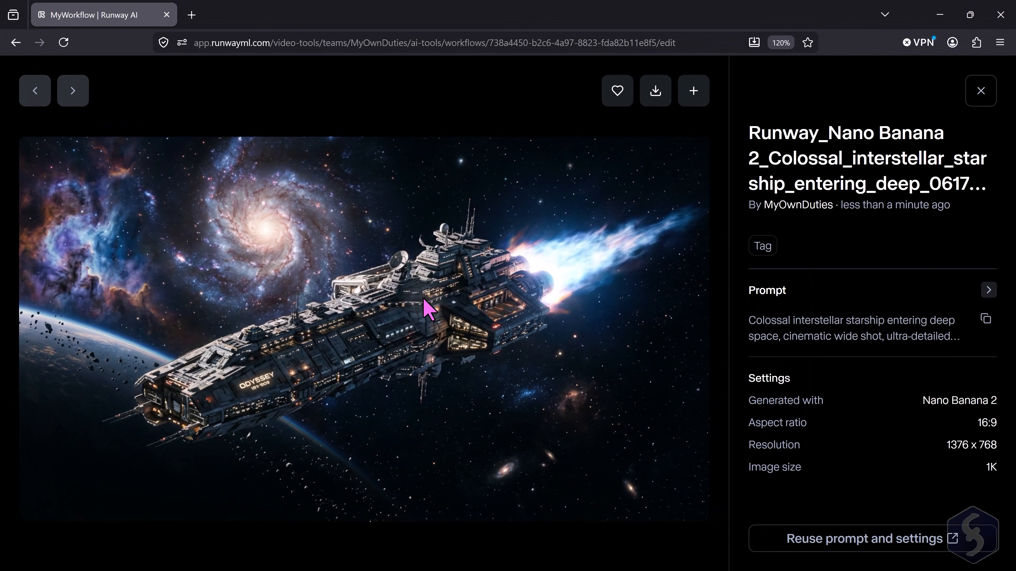
key(Escape)
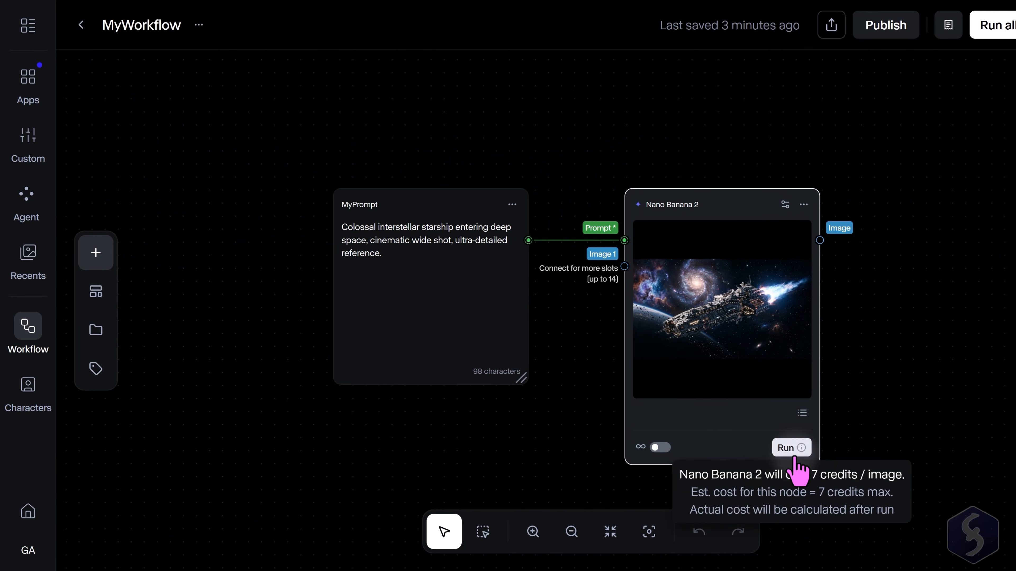
Rerun the Nano Banana 2 node and open its newest image in the viewer.
click(790, 448)
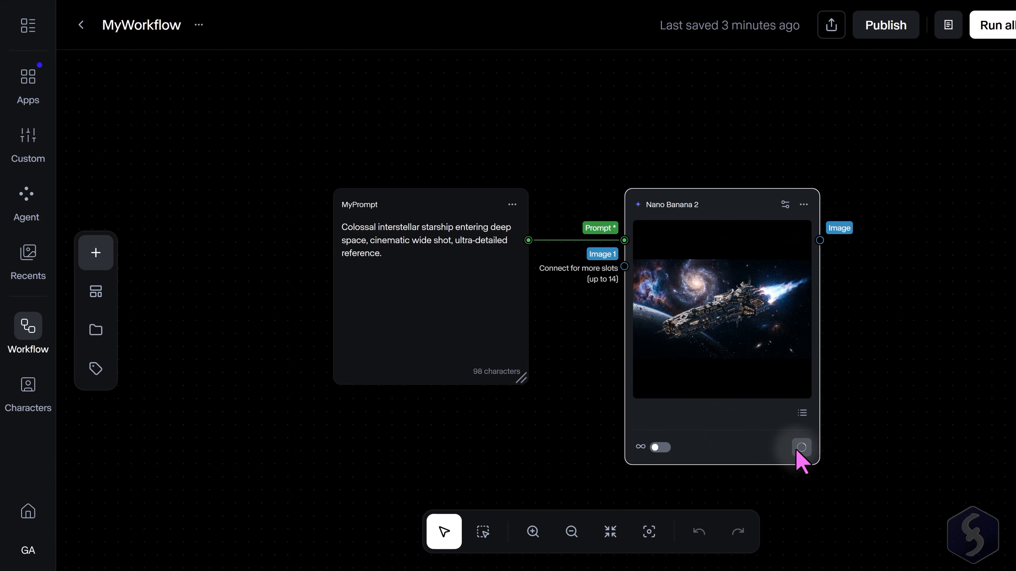
click(759, 334)
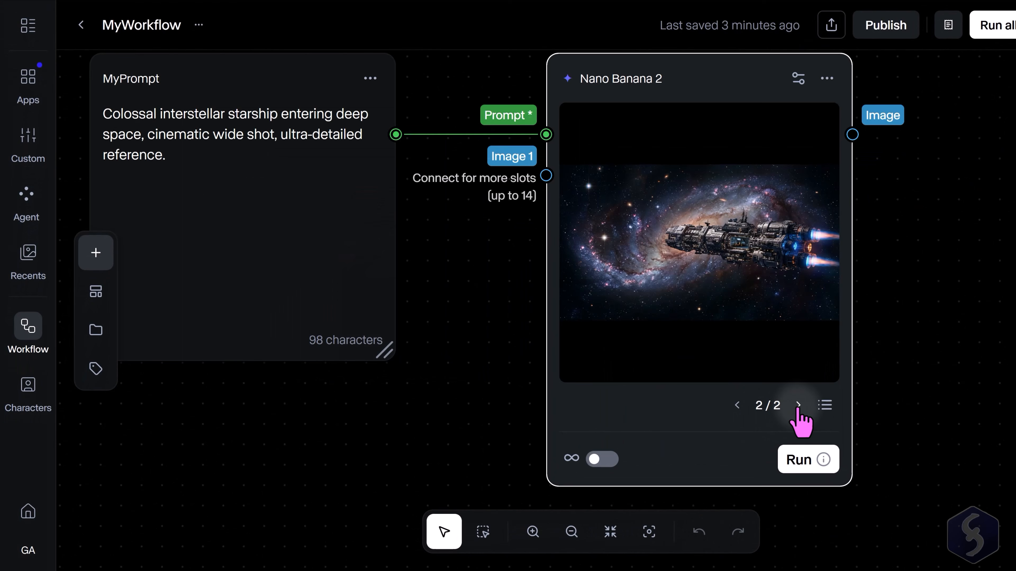
click(797, 406)
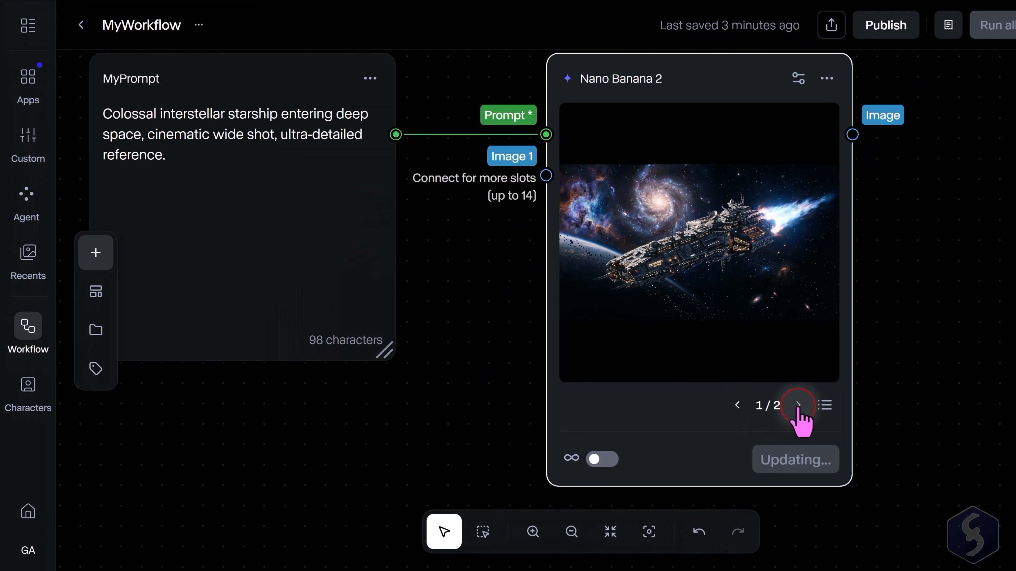
Page through the node's two generated results and select one as the current output.
click(737, 405)
click(799, 407)
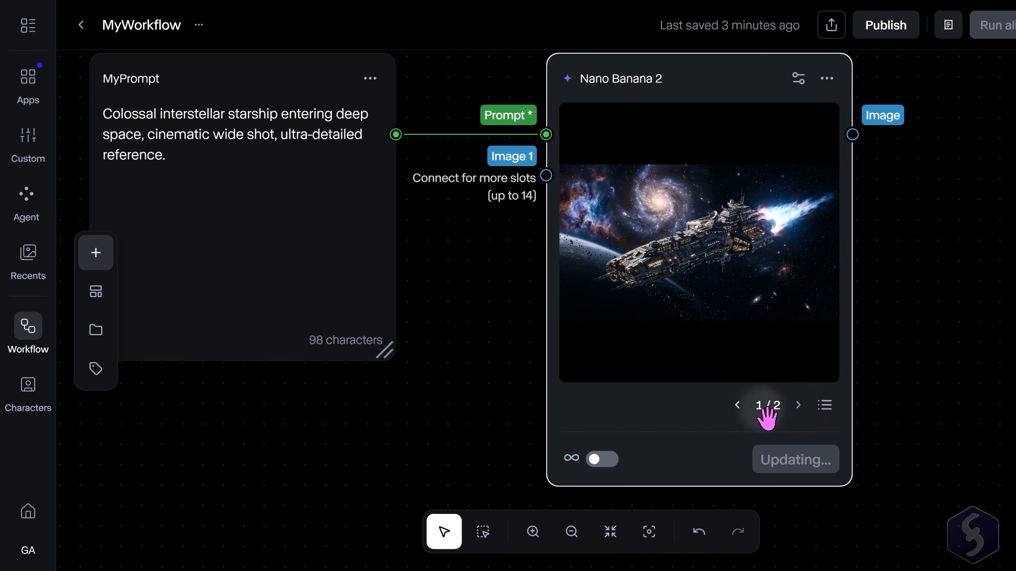
click(737, 405)
click(800, 408)
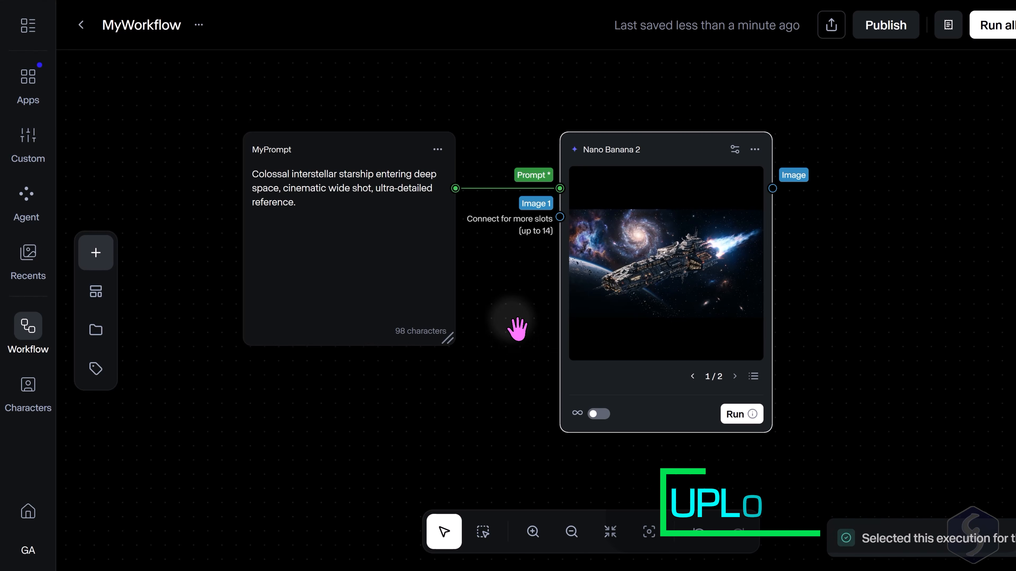
Add an Image input node from the Image category and select a red starship asset for it.
scroll(519, 334, down, 2)
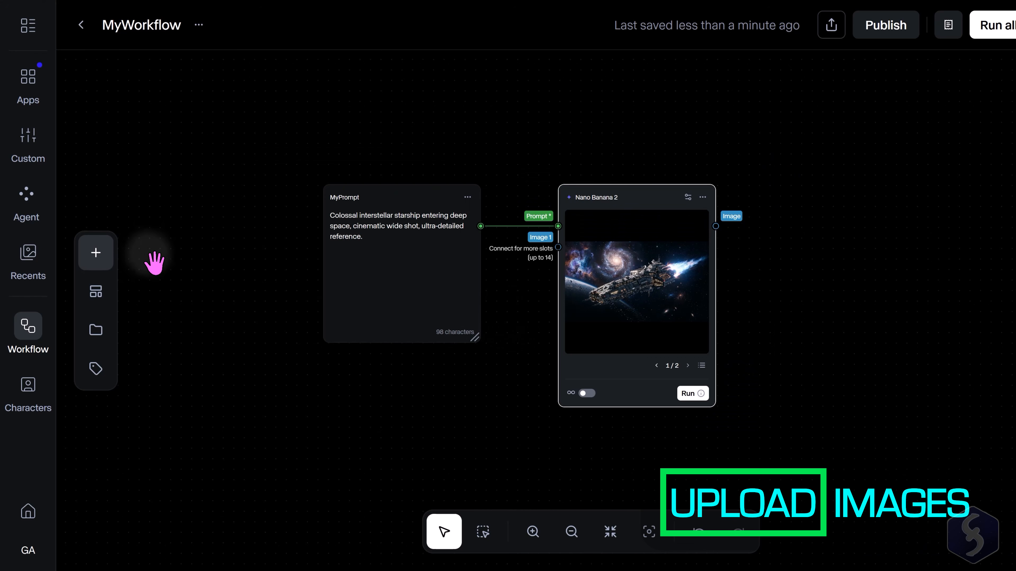
click(96, 254)
click(192, 198)
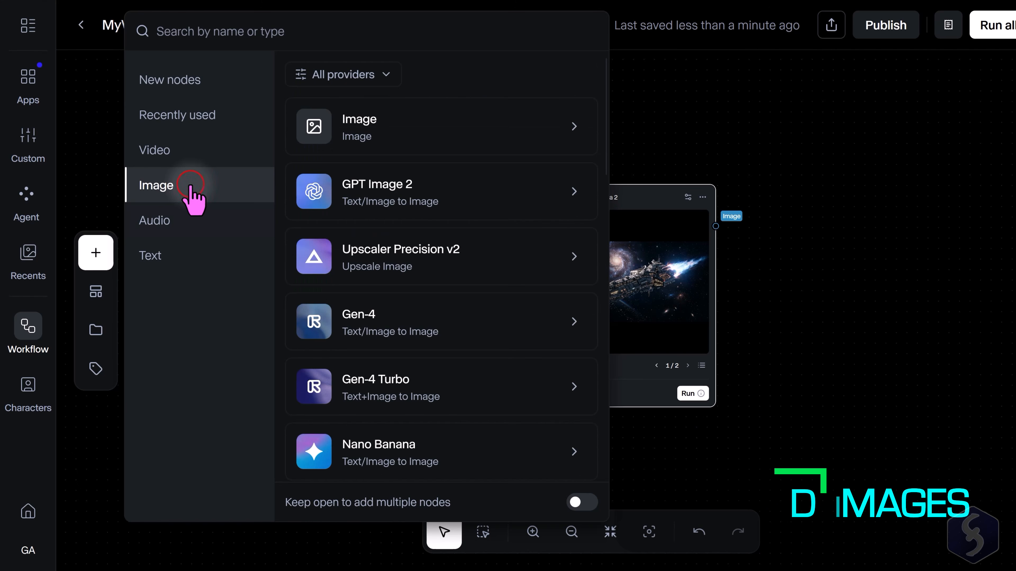
click(454, 137)
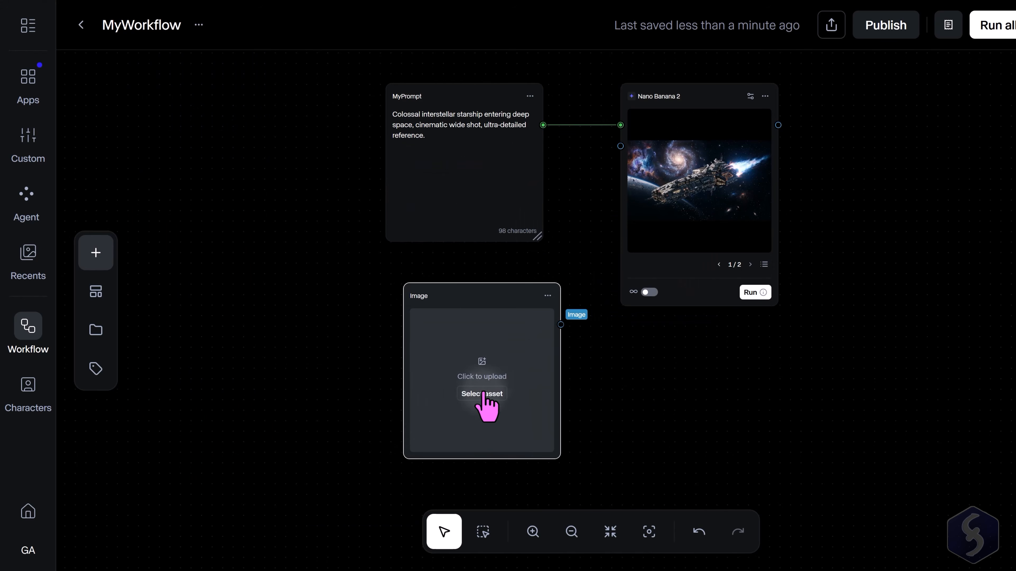
click(494, 394)
click(708, 268)
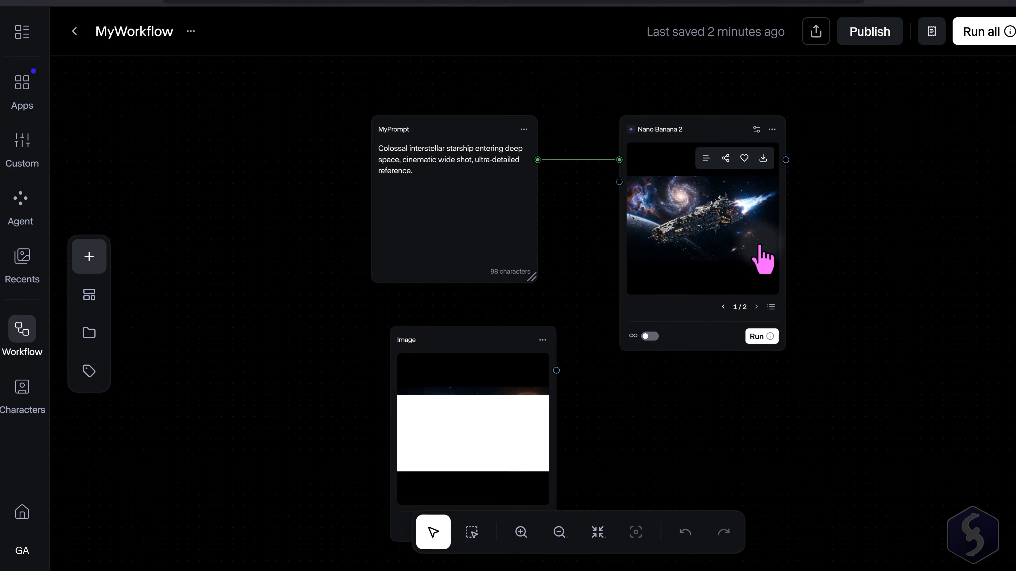
Connect the Image node to Nano Banana 2's Image 1 input and run the node.
drag(556, 350, 620, 159)
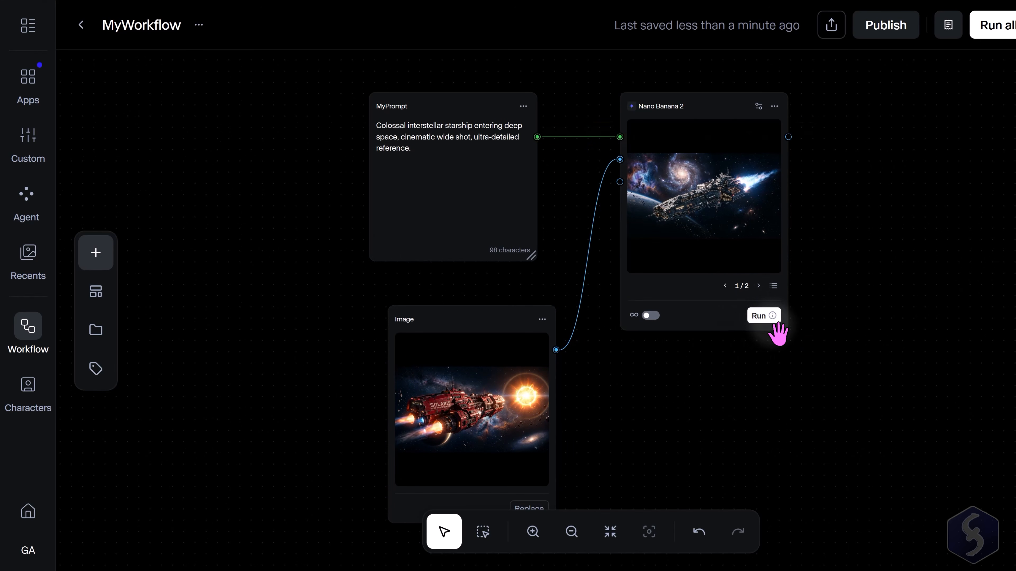
click(771, 316)
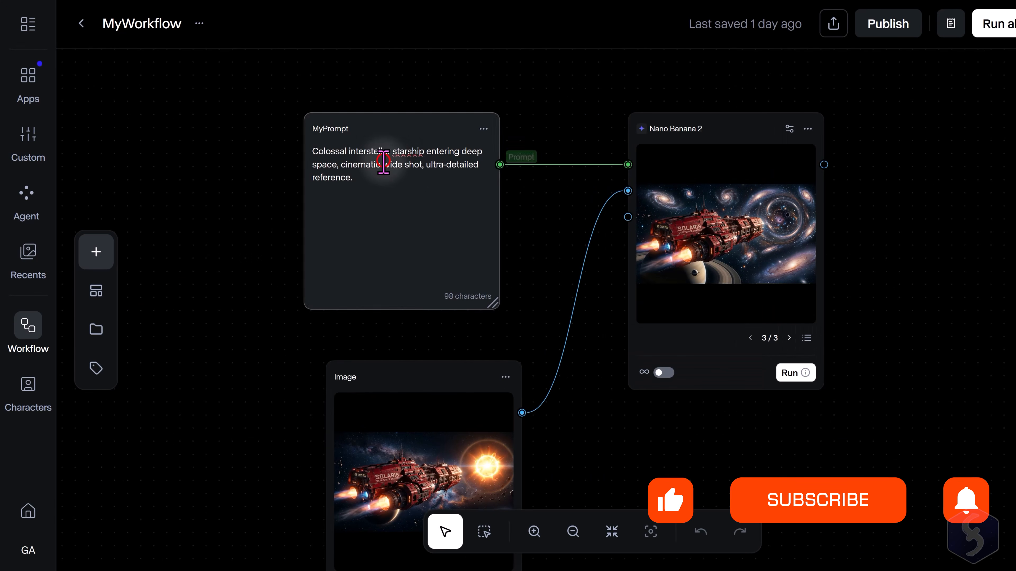
Append the line "No galaxies" to the MyPrompt text and run Nano Banana 2 again.
click(393, 184)
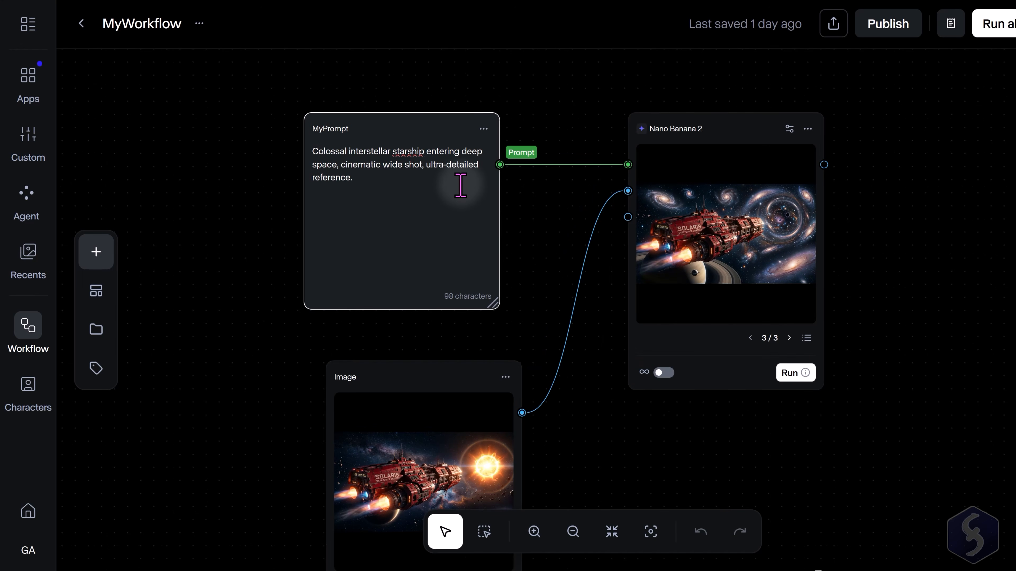
text(No galaxies)
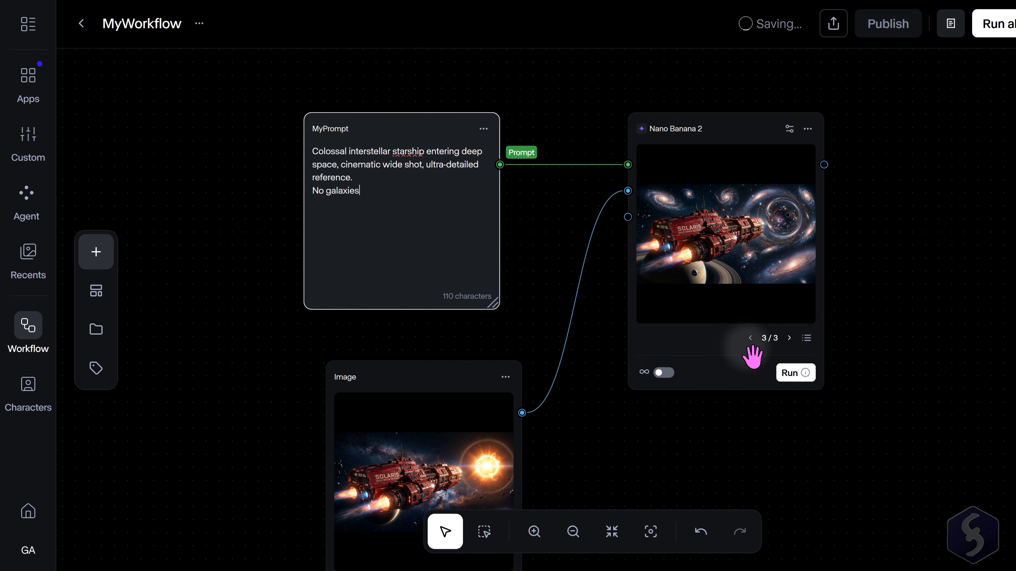
click(790, 373)
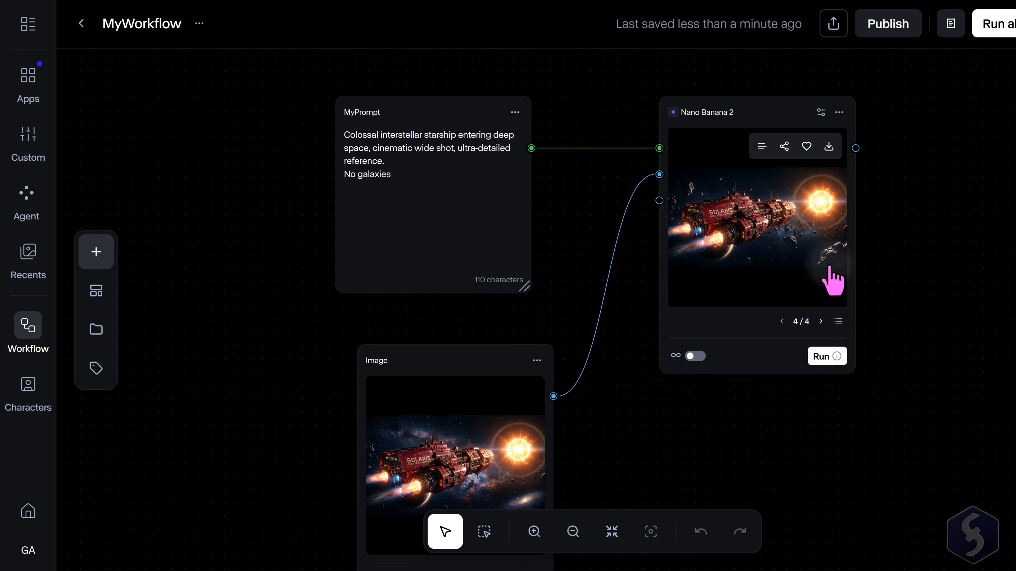
click(572, 531)
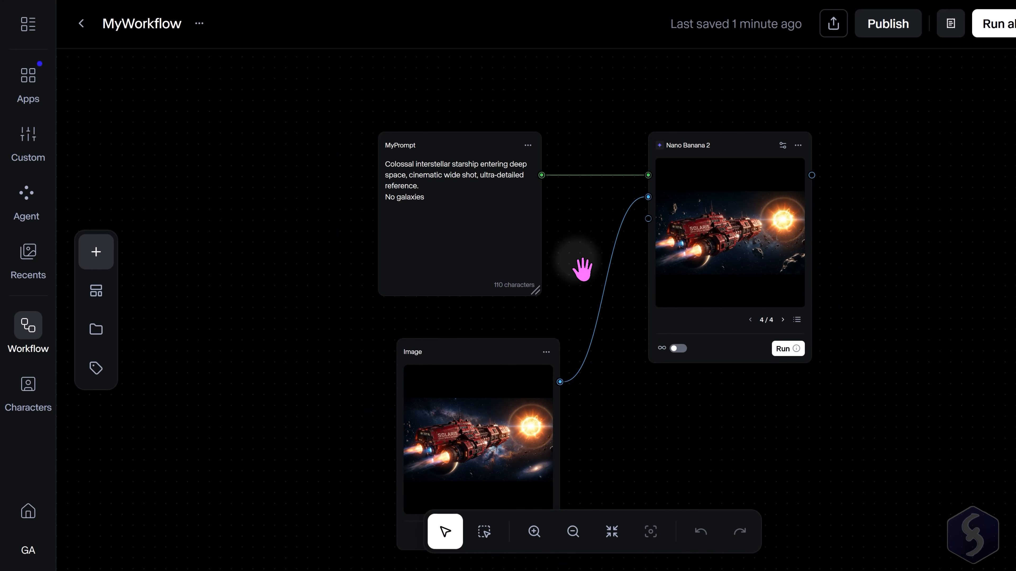
click(418, 195)
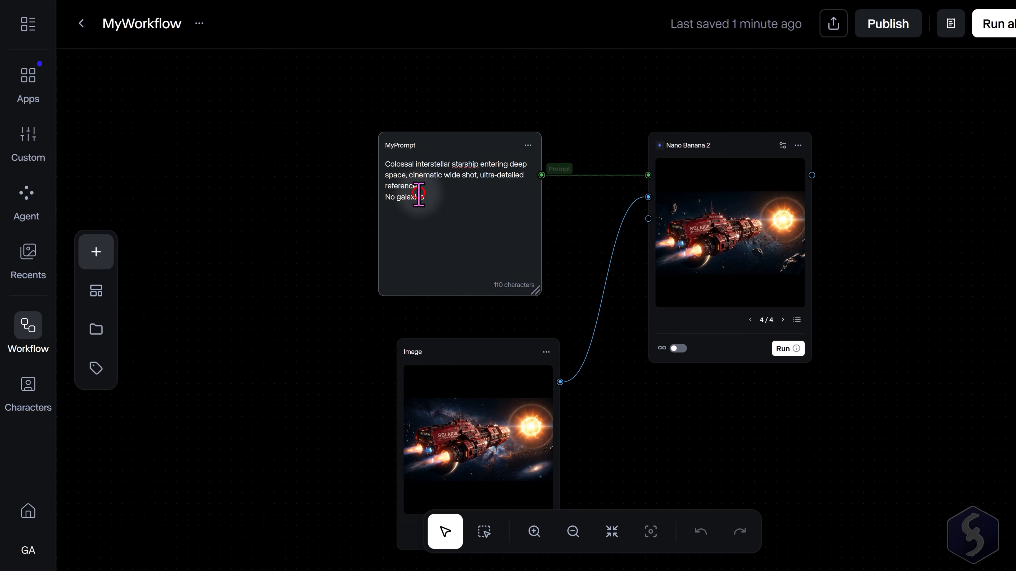
drag(434, 192, 367, 148)
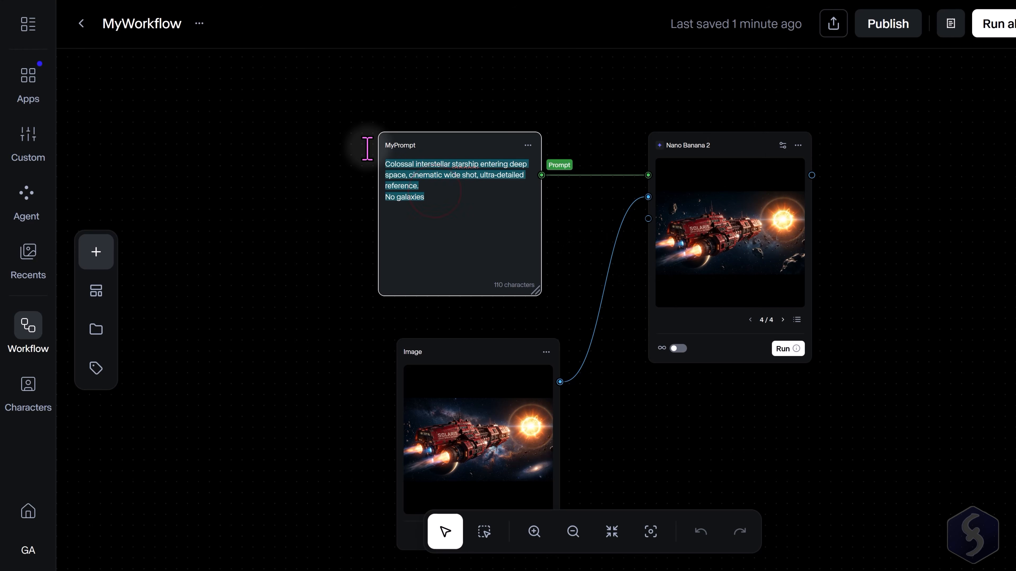
click(447, 457)
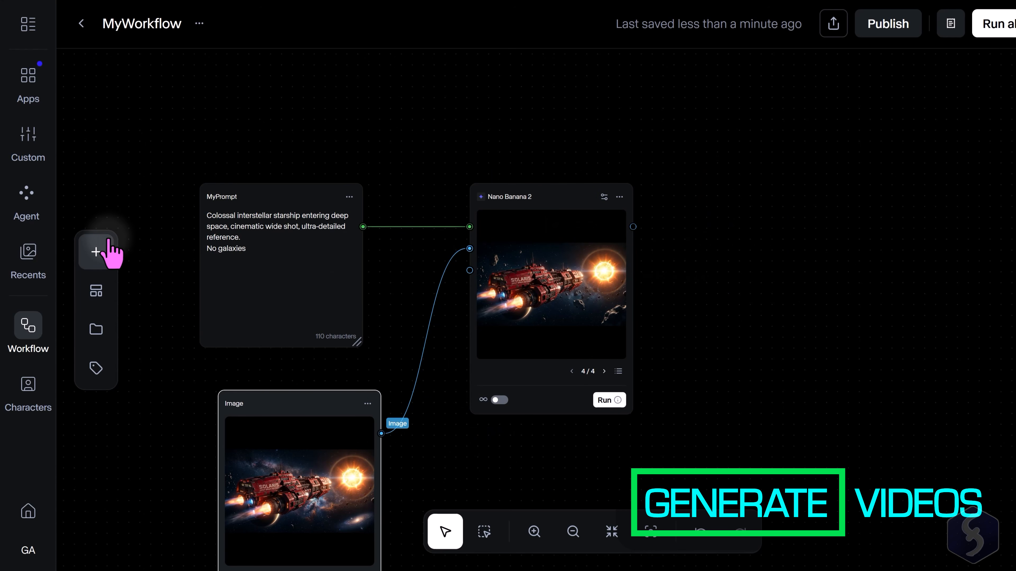
Add a Seedance 2.0 video node and place it to the right of Nano Banana 2.
click(100, 251)
click(194, 152)
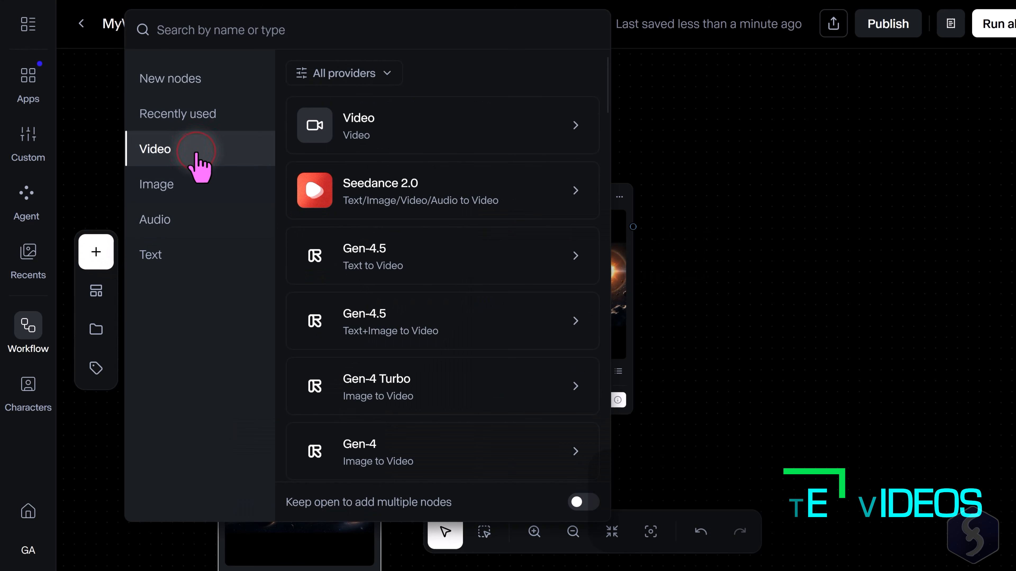
click(490, 198)
drag(562, 220, 827, 207)
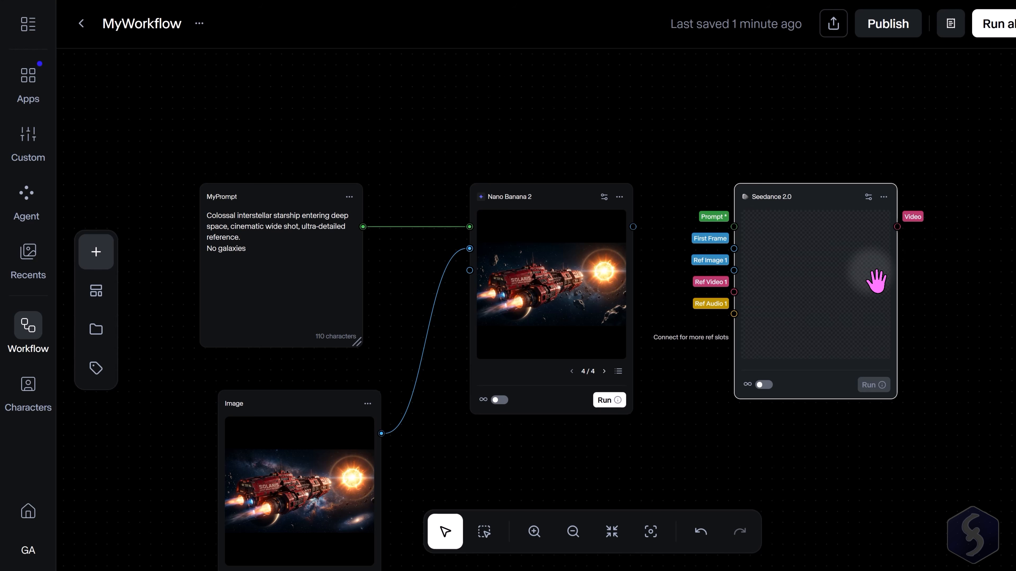
Try adding a Kling O3 Pro video node beside the Seedance 2.0 node.
click(96, 256)
click(192, 155)
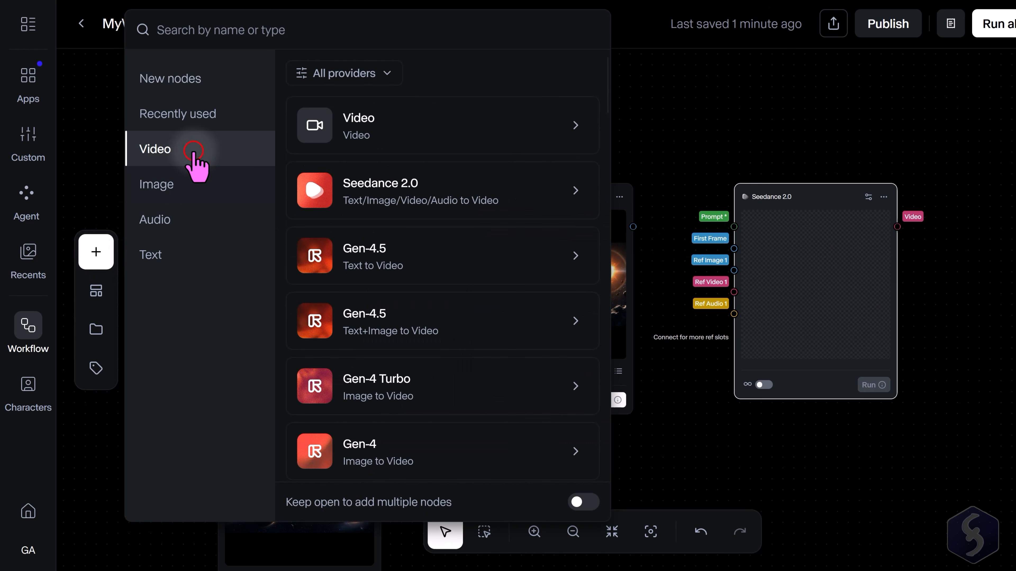
scroll(512, 200, down, 8)
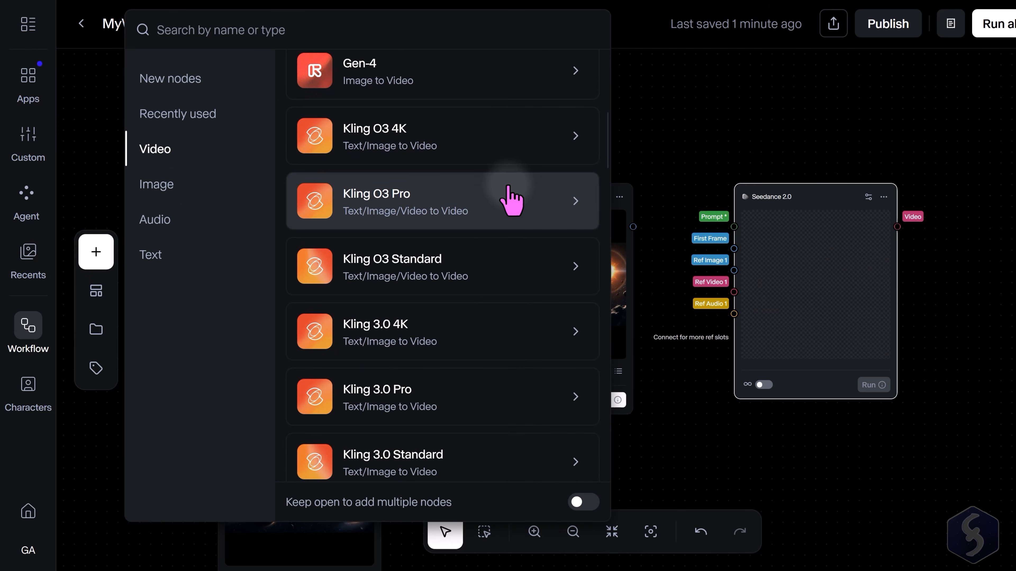
click(485, 207)
drag(488, 218, 891, 245)
click(823, 204)
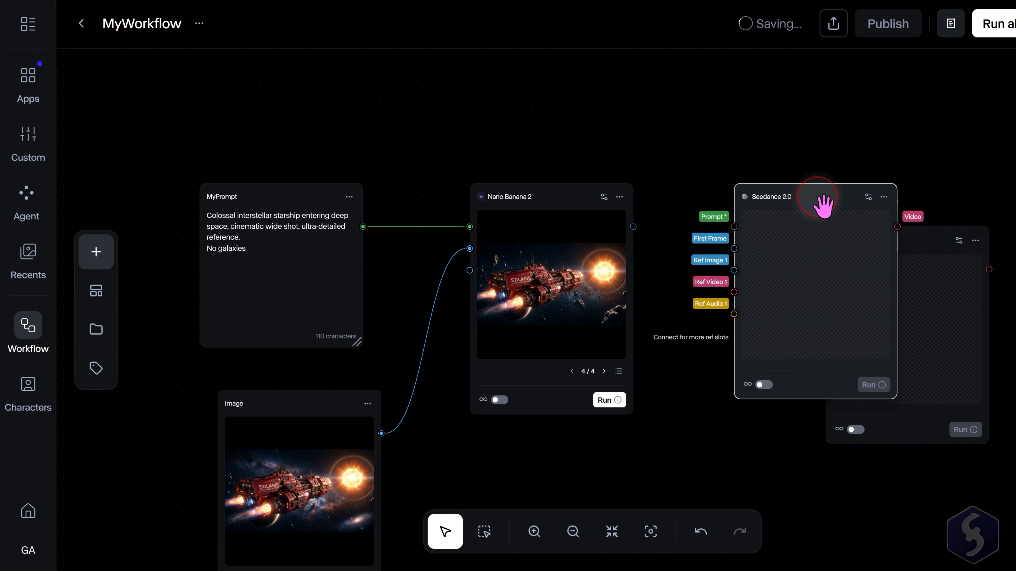
click(920, 250)
click(835, 248)
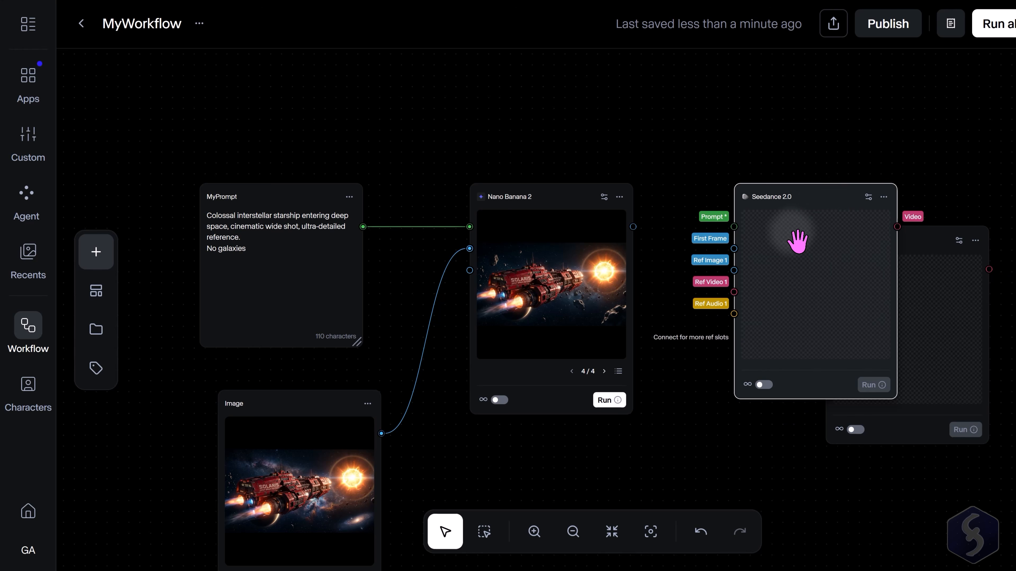
click(924, 250)
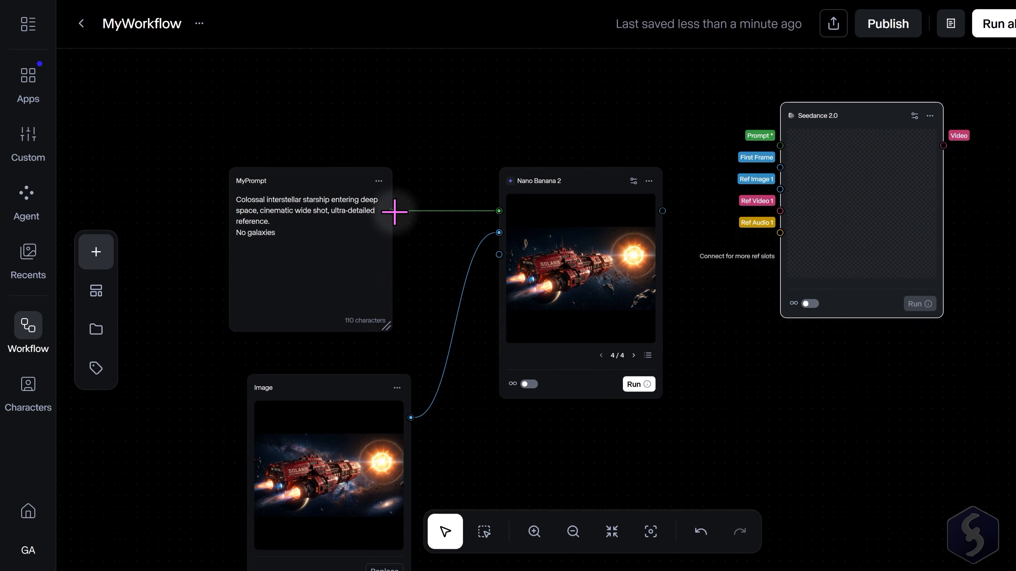
Connect MyPrompt to Seedance's Prompt input and the Nano Banana 2 image to its reference image, then run it.
drag(395, 211, 780, 145)
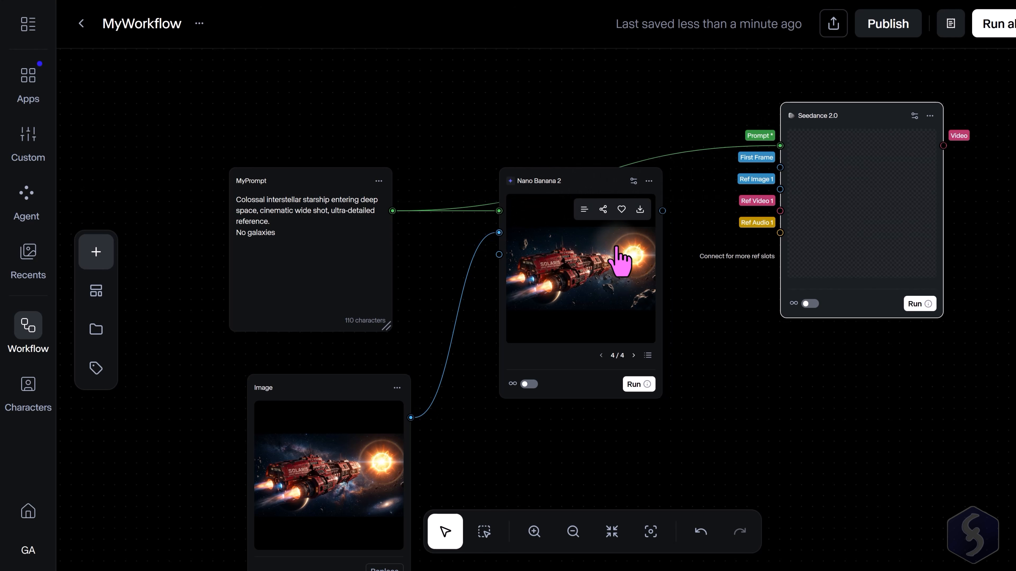
drag(663, 210, 780, 189)
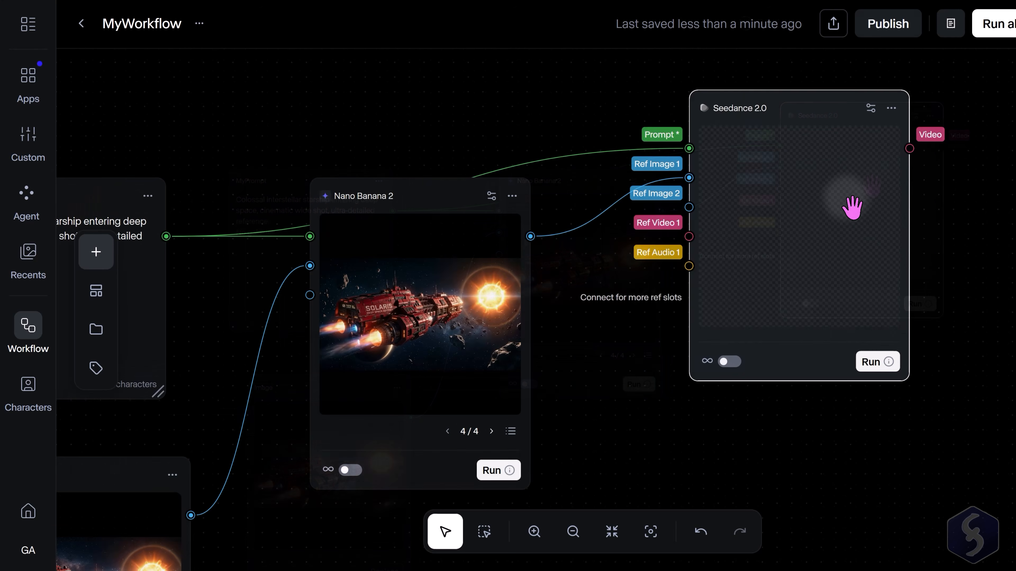
click(880, 363)
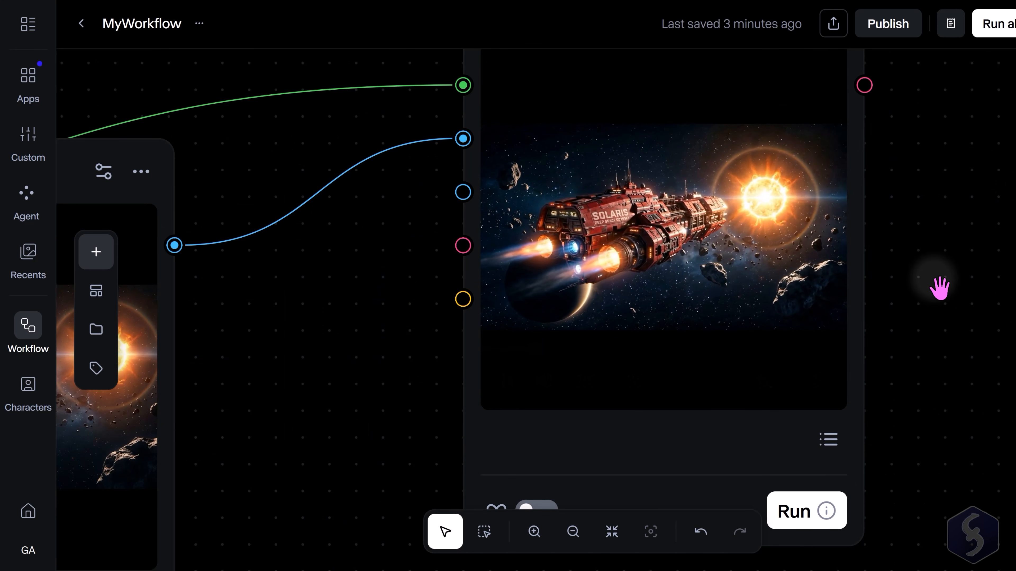
Open the Seedance 2.0 settings and view its aspect ratio options.
scroll(939, 288, down, 3)
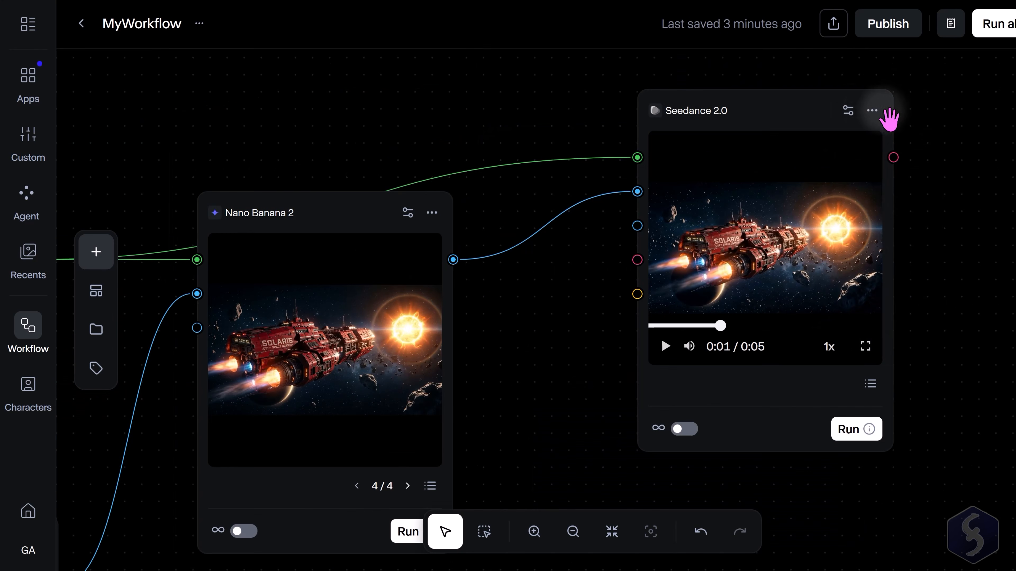
click(847, 110)
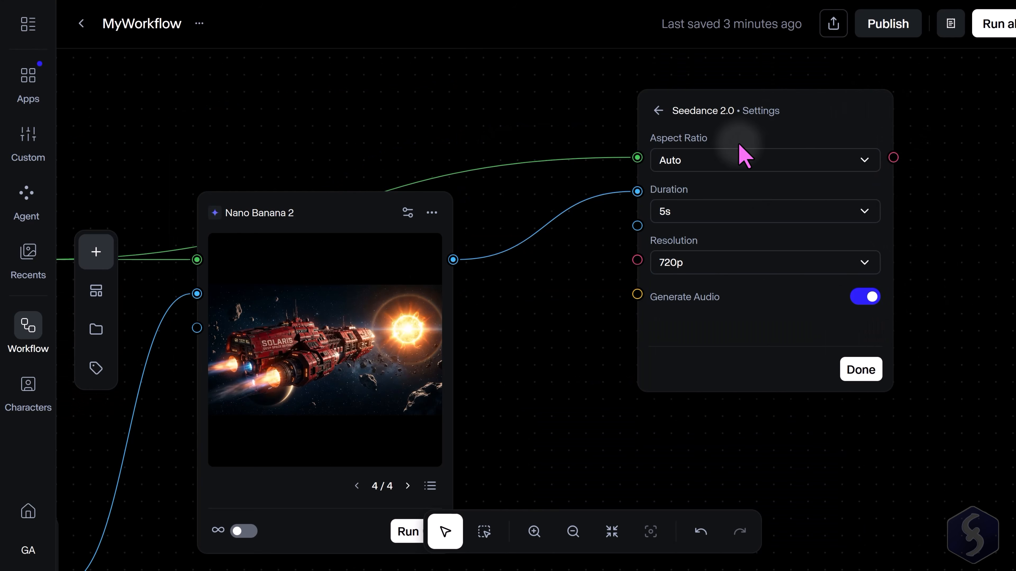
click(871, 160)
click(873, 164)
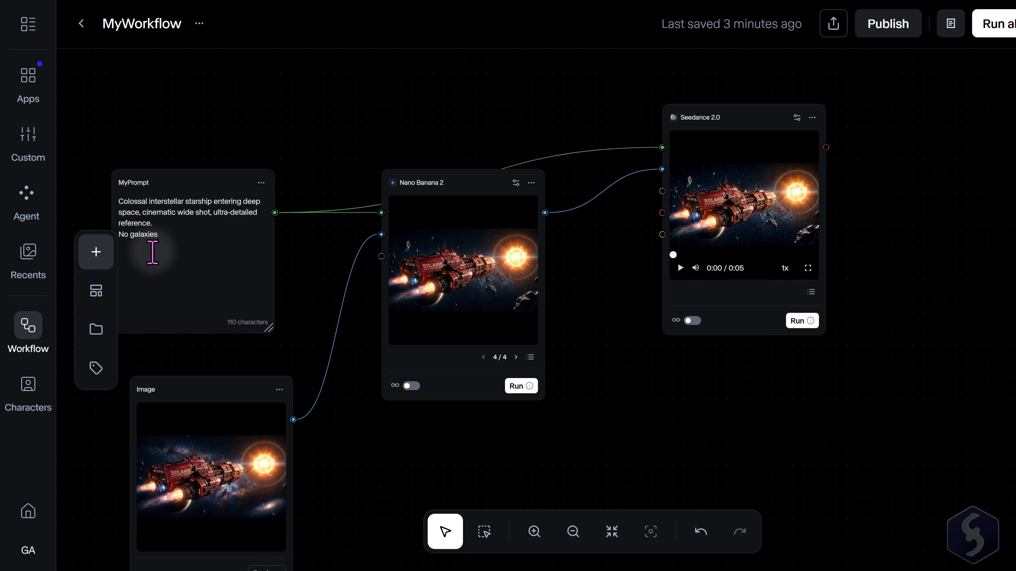
Add a Kling 3.0 Pro video node below Seedance 2.0 and connect MyPrompt and the Nano Banana 2 image to it.
click(90, 252)
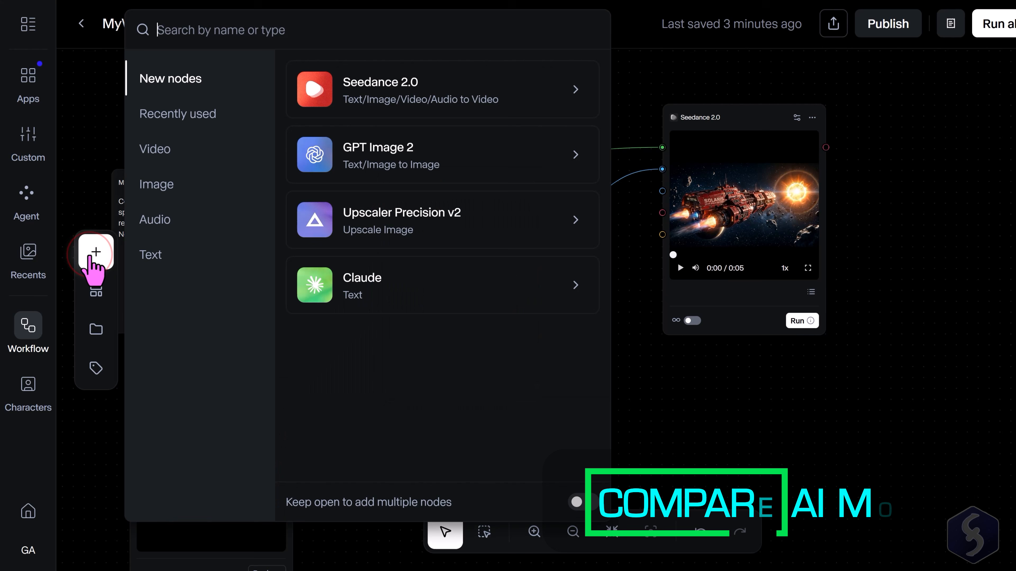
click(158, 150)
scroll(484, 248, down, 10)
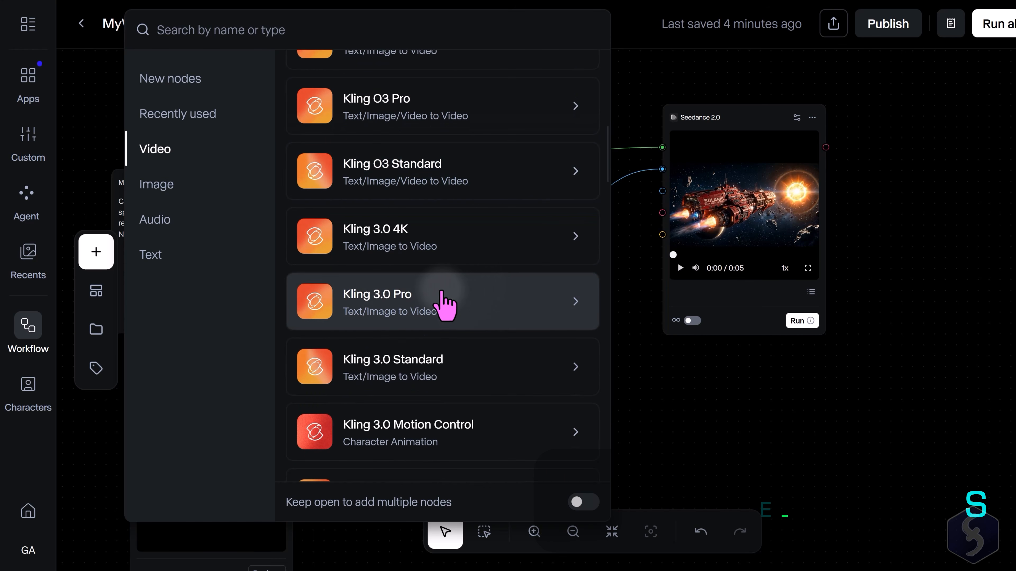
click(450, 297)
drag(555, 207, 748, 344)
drag(328, 198, 662, 347)
drag(562, 198, 663, 388)
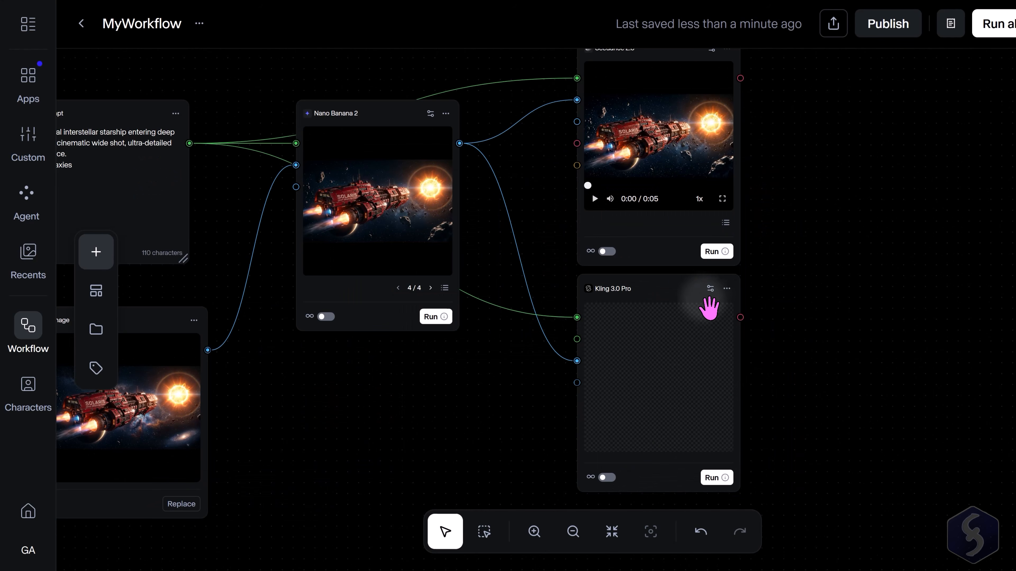
Review the Kling 3.0 Pro resolution options, keep 1080p 16:9, and run the Kling node.
click(709, 289)
click(713, 320)
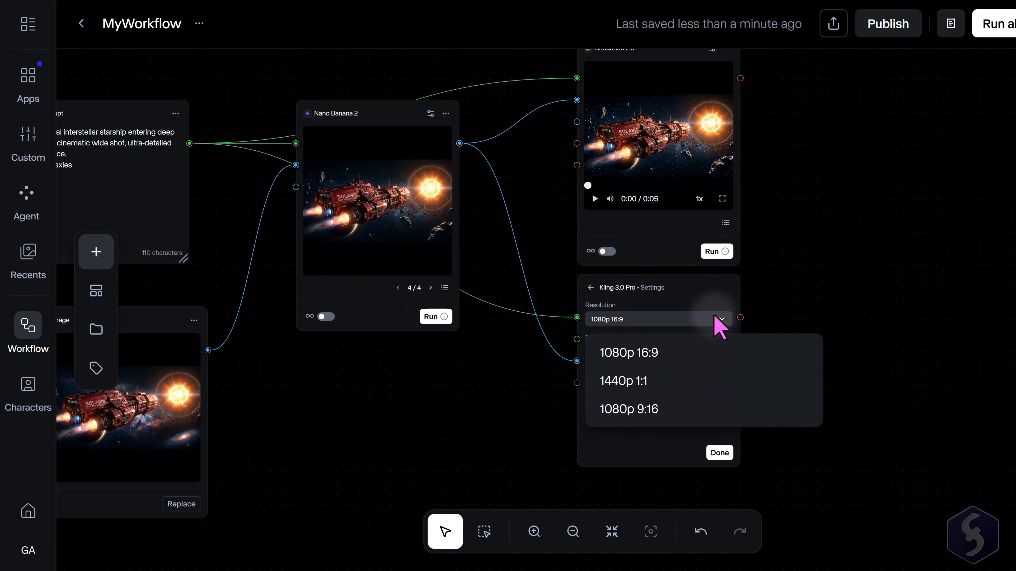
click(715, 319)
click(719, 453)
click(724, 477)
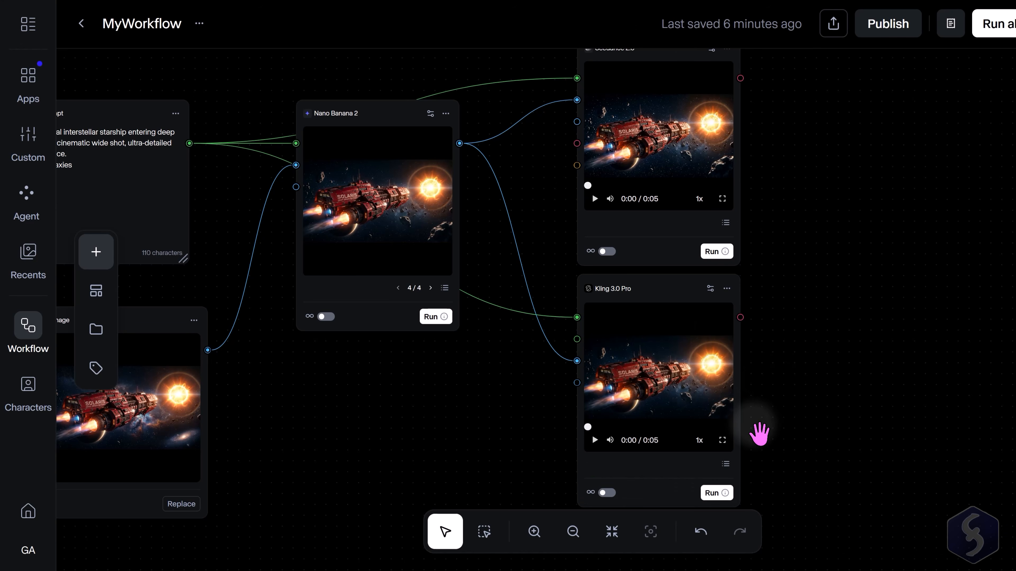
click(444, 444)
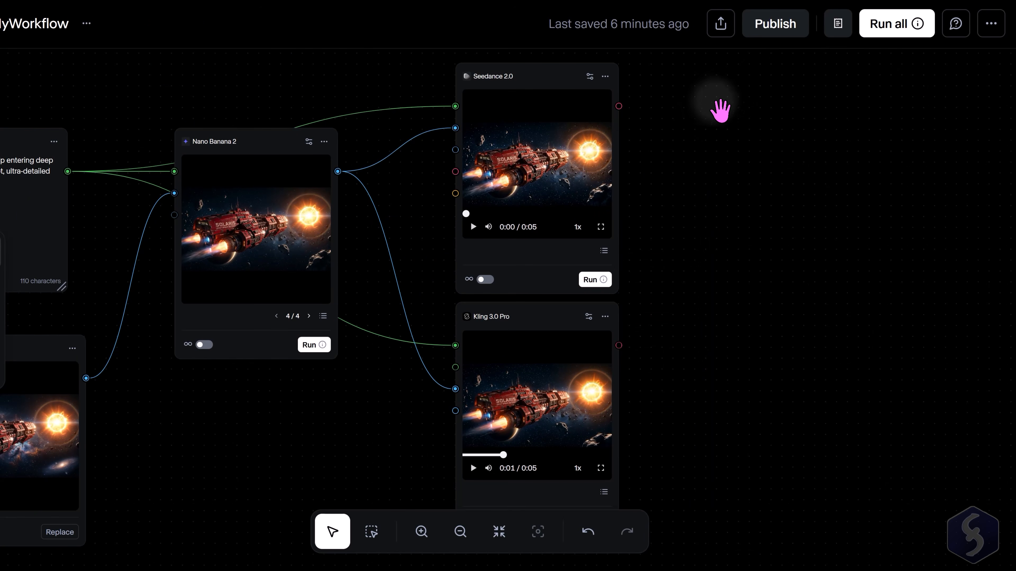
Open the first Seedance 2.0 node's settings and view its duration options.
mouse_move(916, 32)
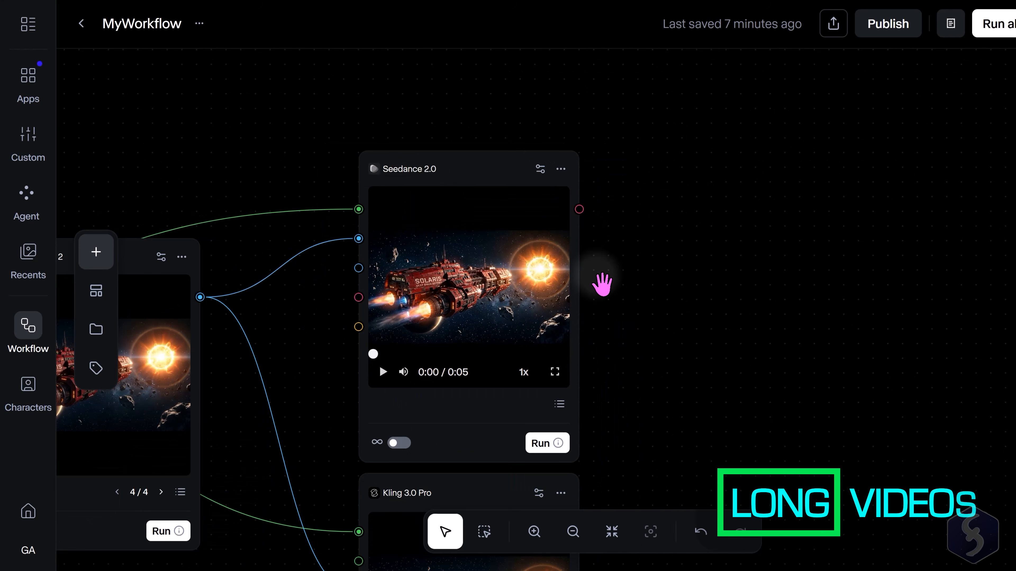
click(539, 168)
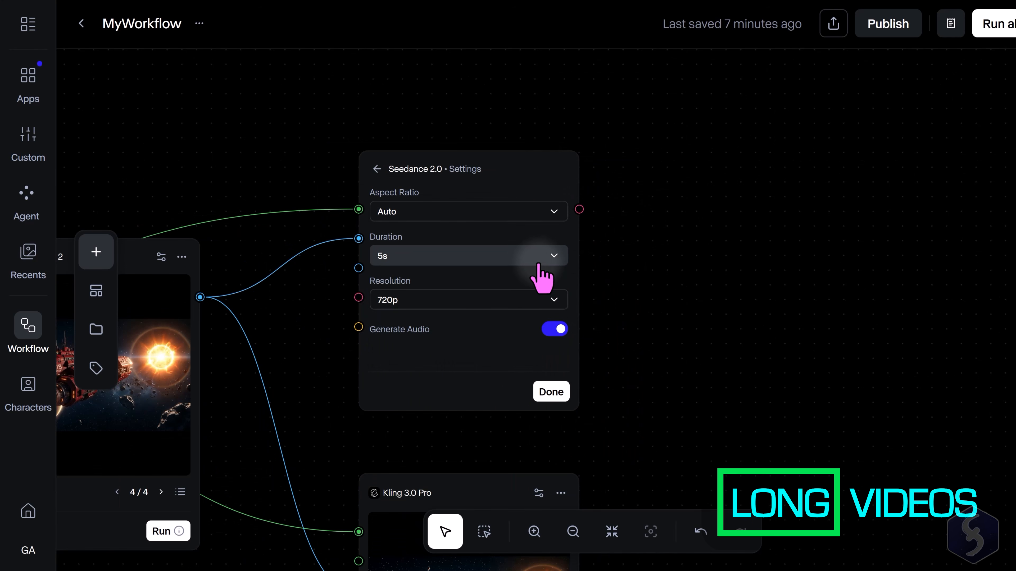
click(559, 259)
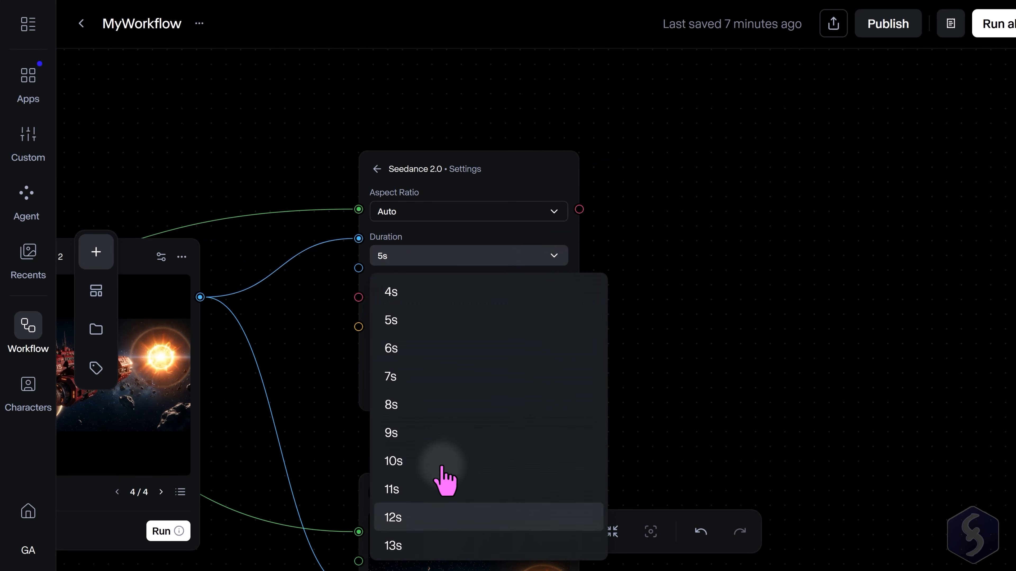
click(612, 238)
Add a Last Frame node from the image nodes and connect the Seedance 2.0 video output to its Video input.
click(95, 251)
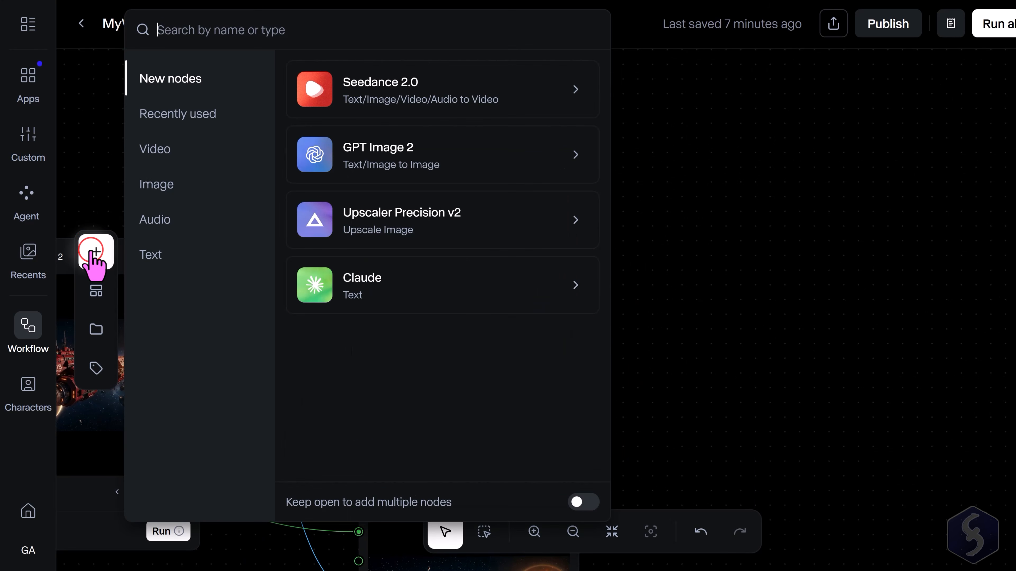
click(168, 186)
scroll(516, 228, down, 10)
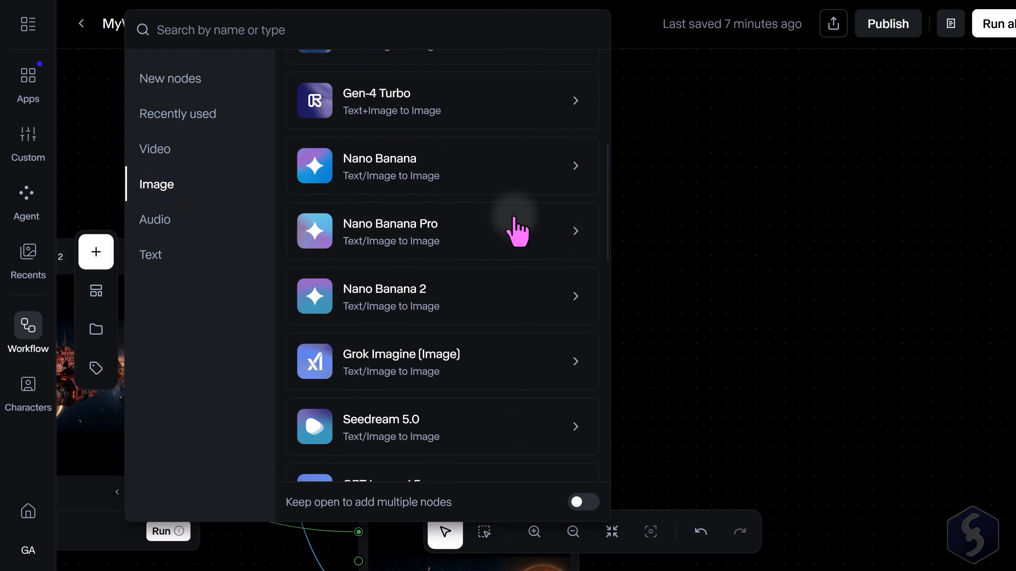
scroll(516, 231, down, 5)
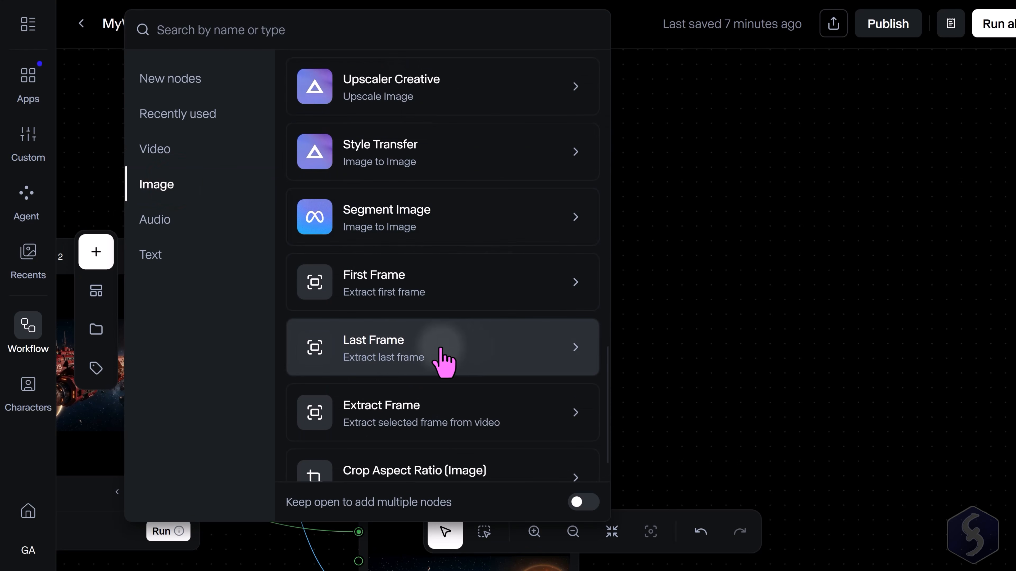
click(438, 356)
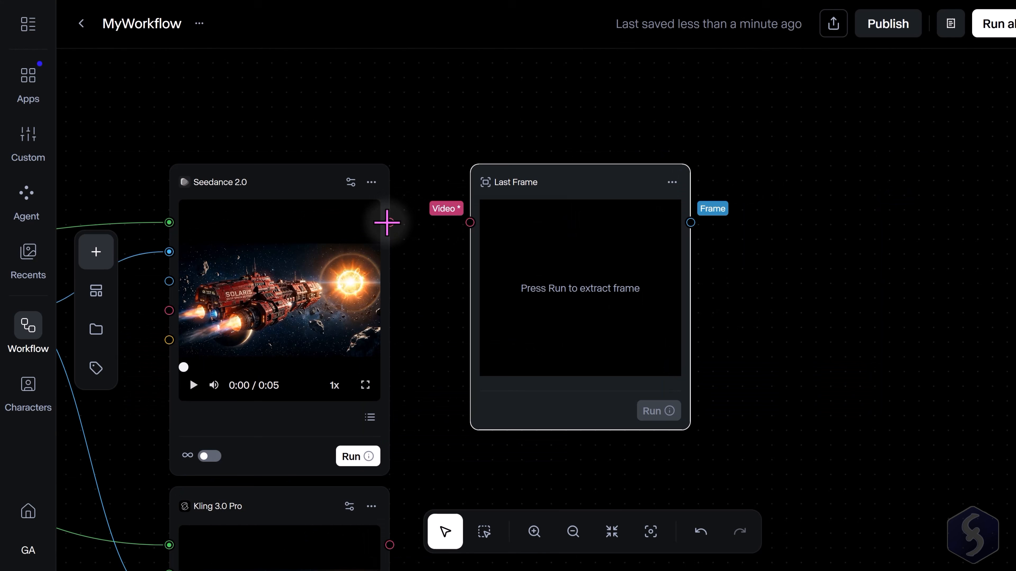
drag(387, 223, 469, 223)
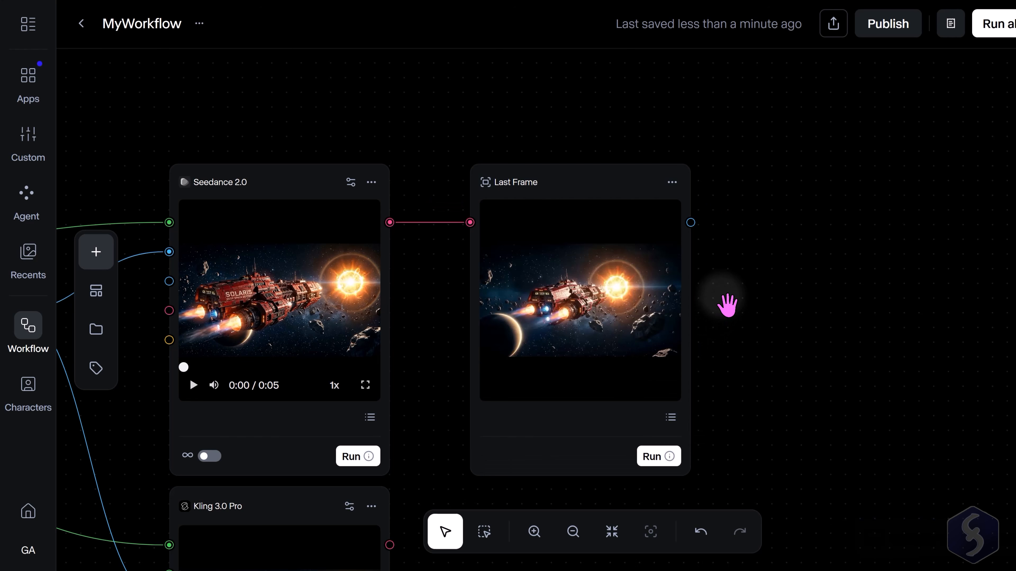
Connect the Last Frame output and MyPrompt to a second Seedance 2.0 node's first frame and prompt, then run it.
click(360, 368)
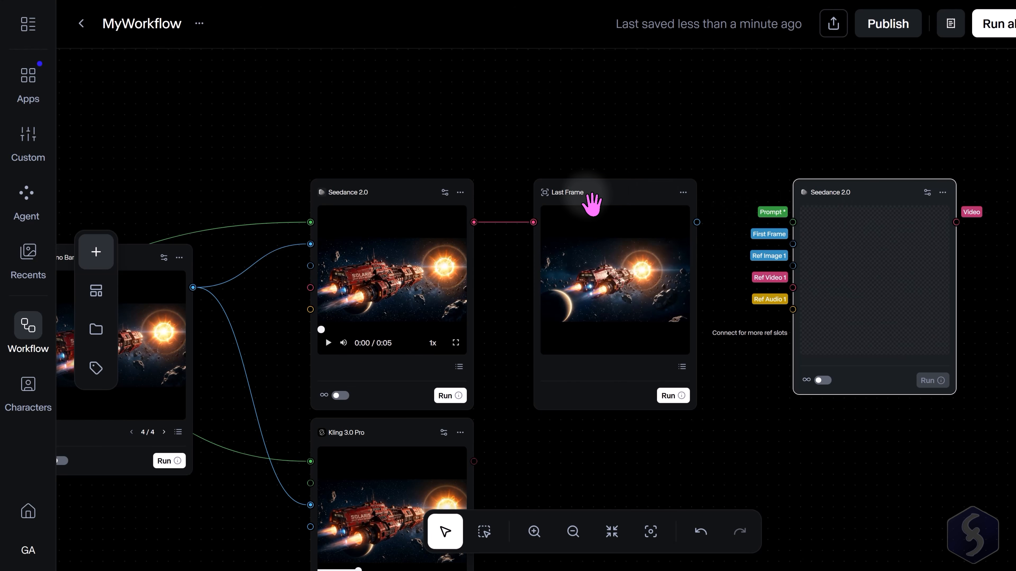
drag(696, 221, 805, 254)
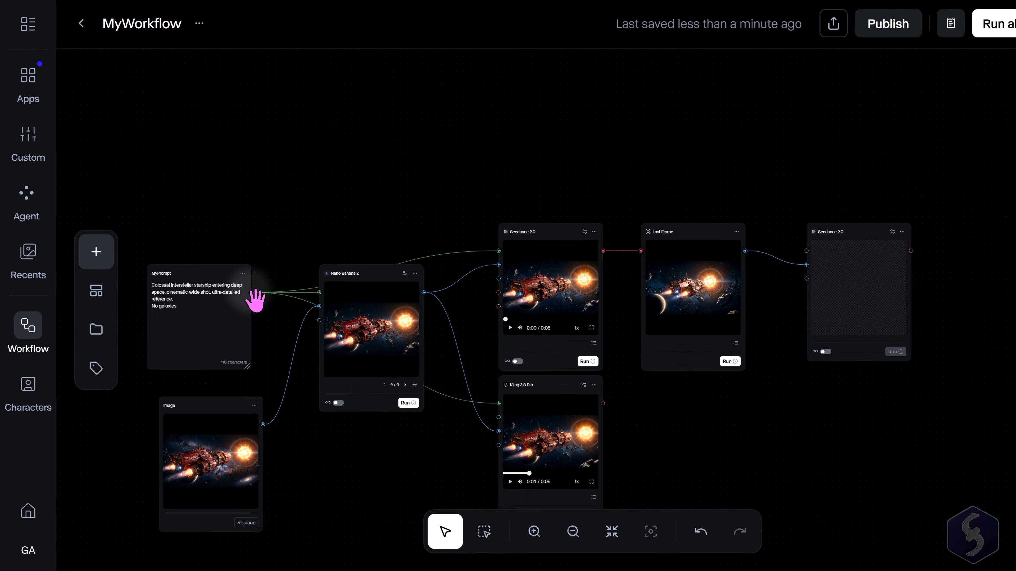
drag(251, 292, 806, 251)
scroll(931, 282, up, 5)
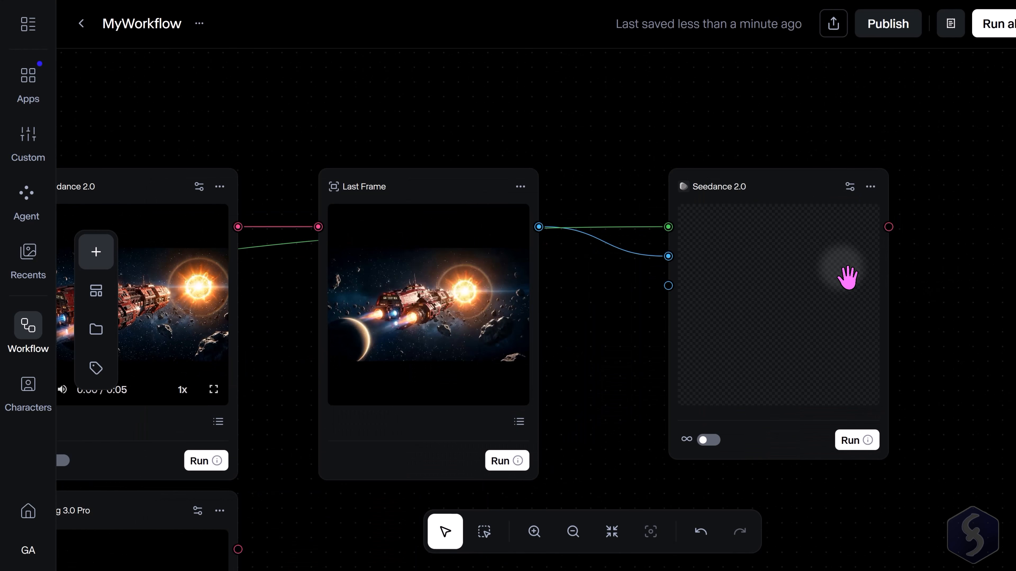
click(861, 442)
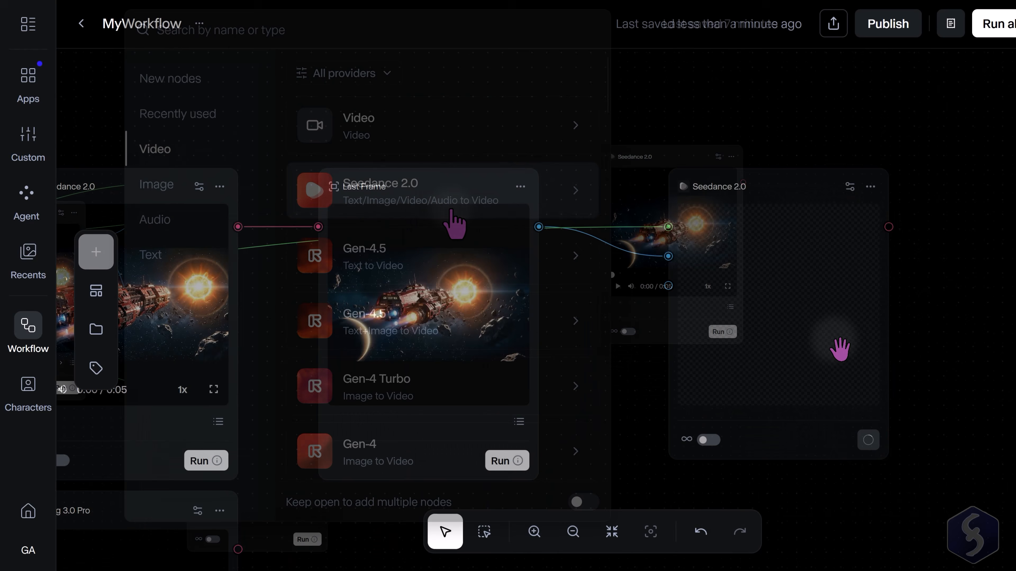
Add a Stitch Videos node and place it to the right of the second Seedance 2.0 node.
scroll(483, 277, down, 15)
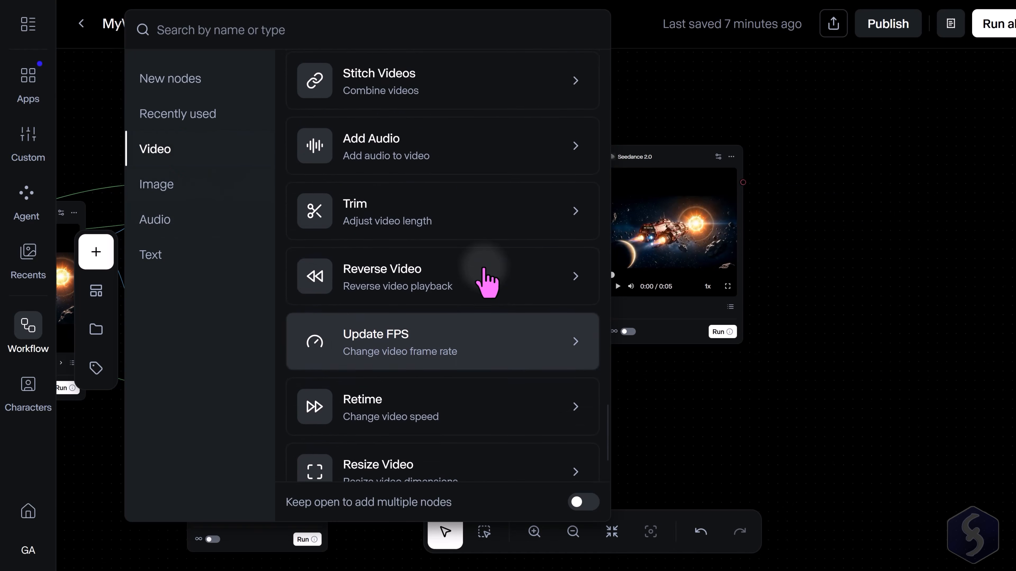
scroll(487, 282, up, 3)
click(464, 176)
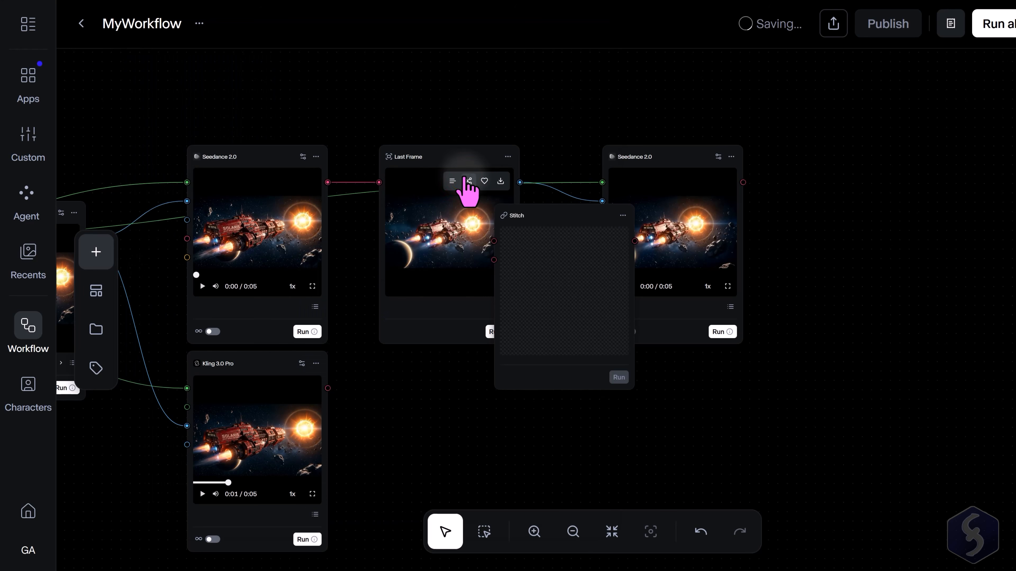
drag(555, 212, 926, 298)
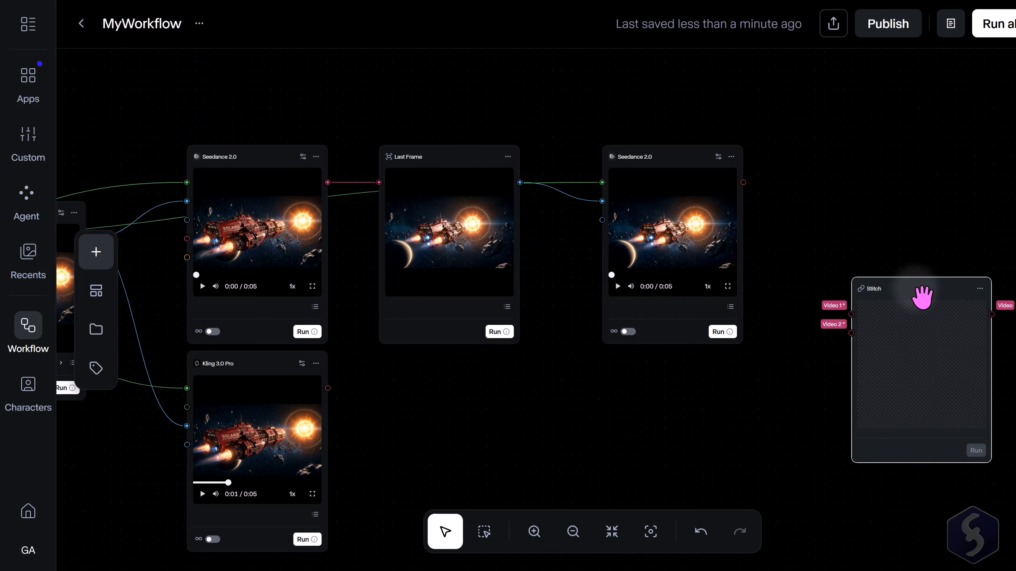
Connect the first Seedance video to Stitch's Video 1 and the second to Video 2, then run Stitch.
drag(327, 182, 851, 314)
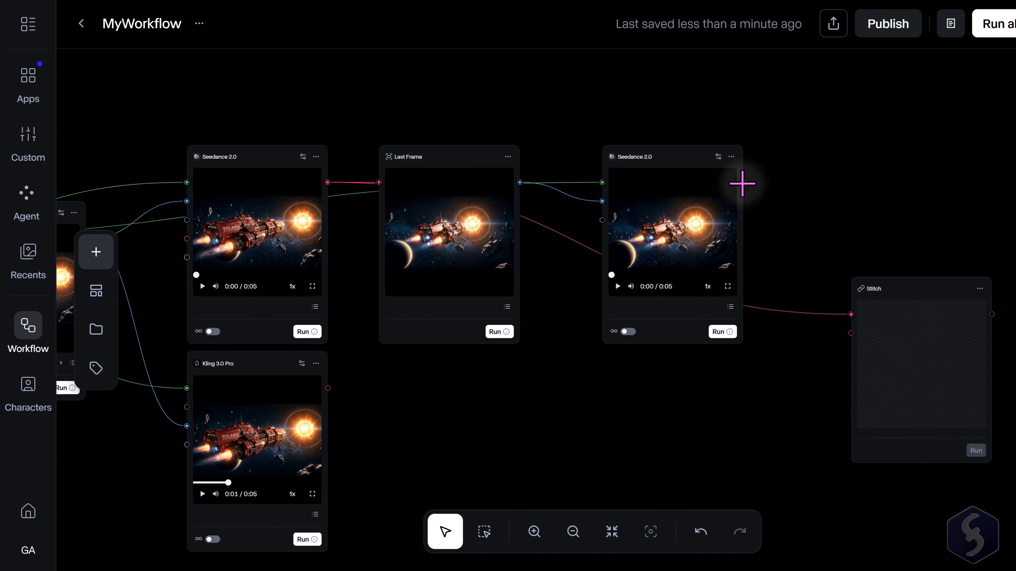
drag(741, 183, 851, 333)
scroll(582, 310, down, 4)
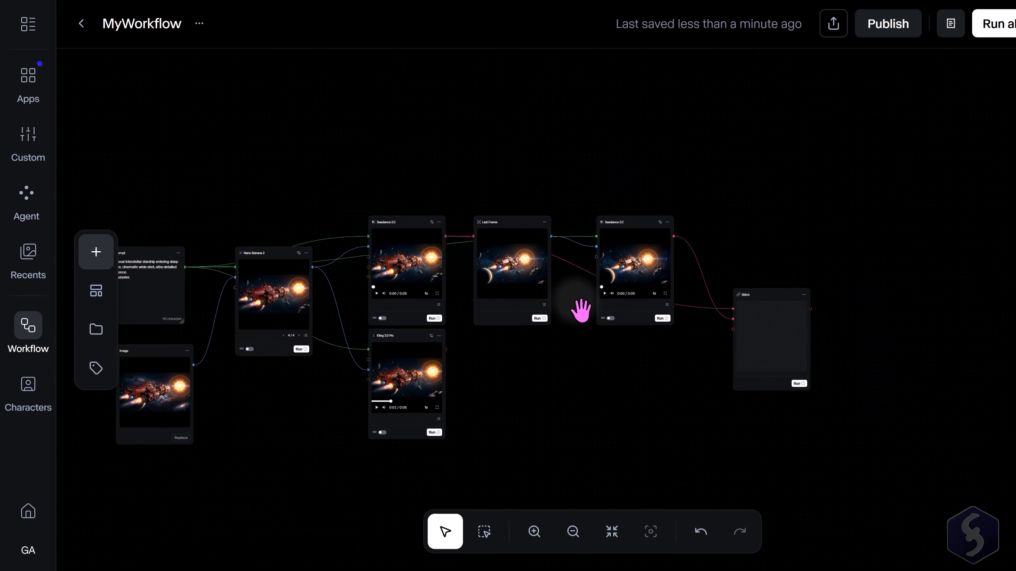
scroll(864, 404, up, 5)
click(733, 423)
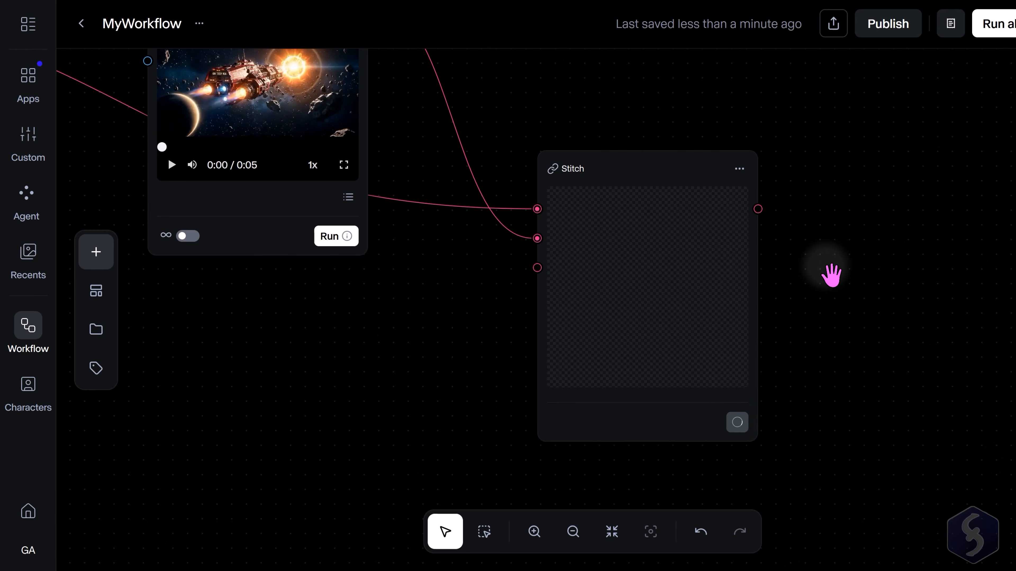
scroll(832, 276, up, 3)
click(357, 470)
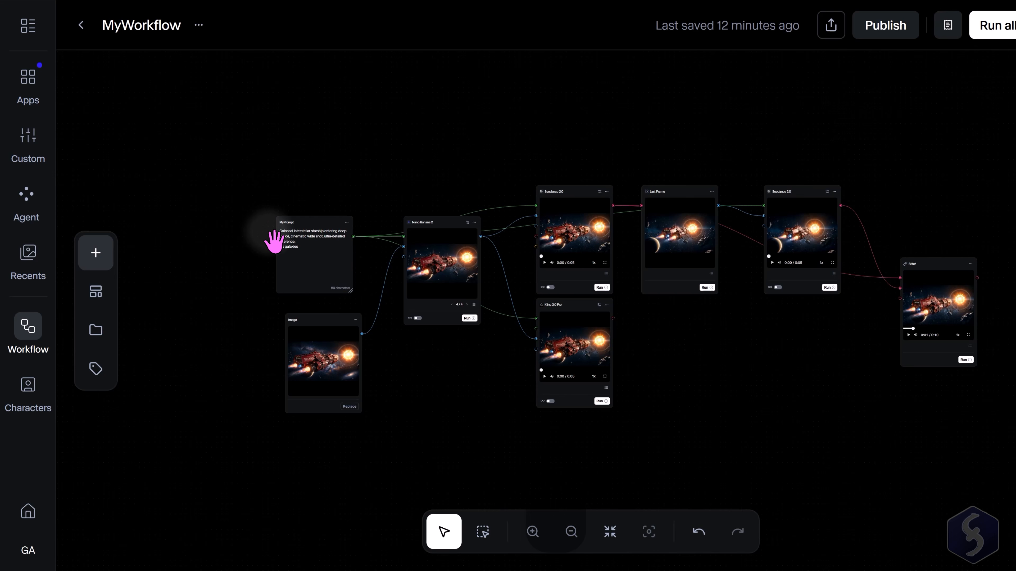
Add a Combine Text node and place it to the left of the MyPrompt node.
scroll(274, 241, up, 5)
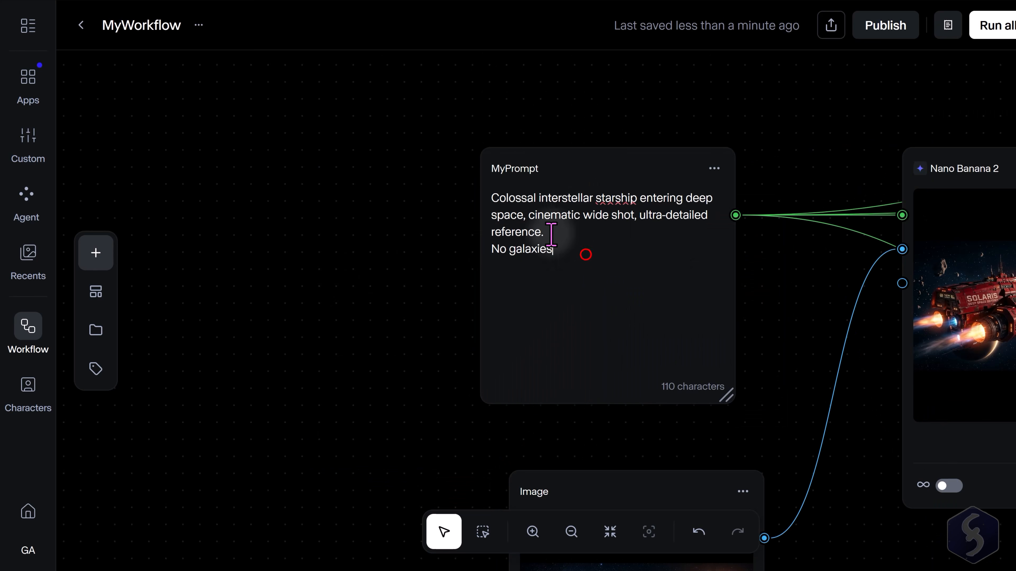
key(ctrl+a)
click(86, 251)
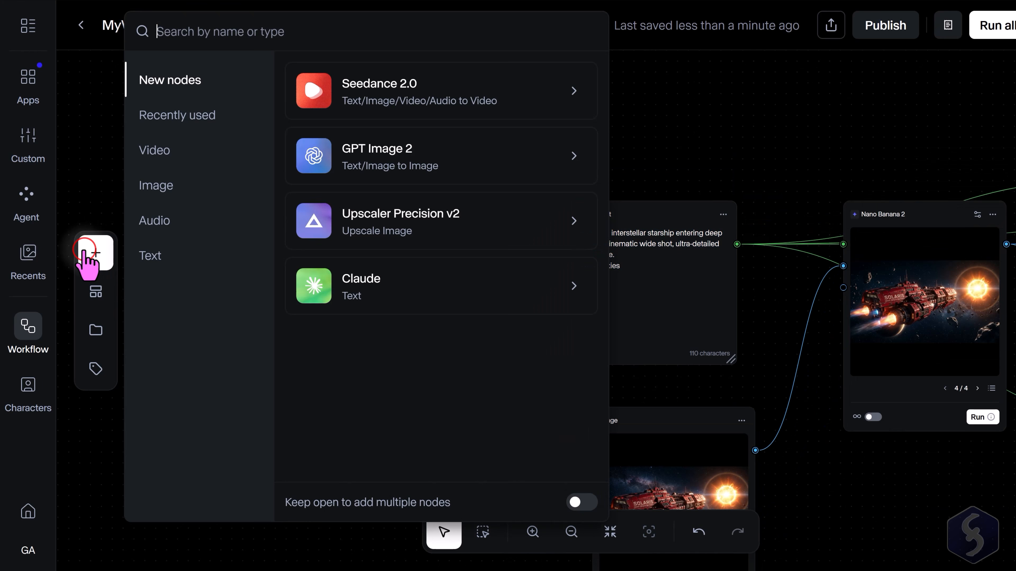
click(183, 258)
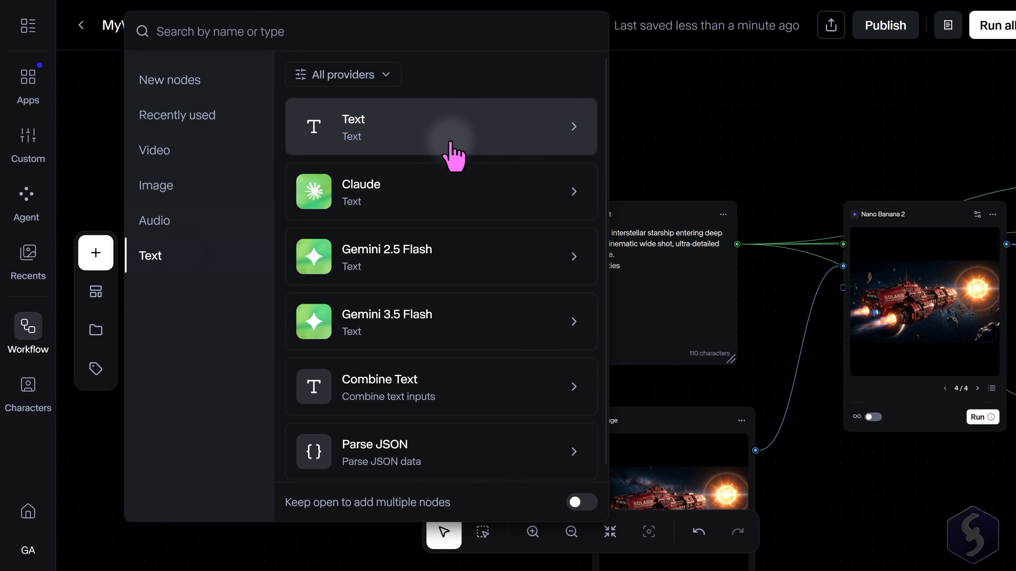
scroll(425, 384, down, 1)
click(426, 384)
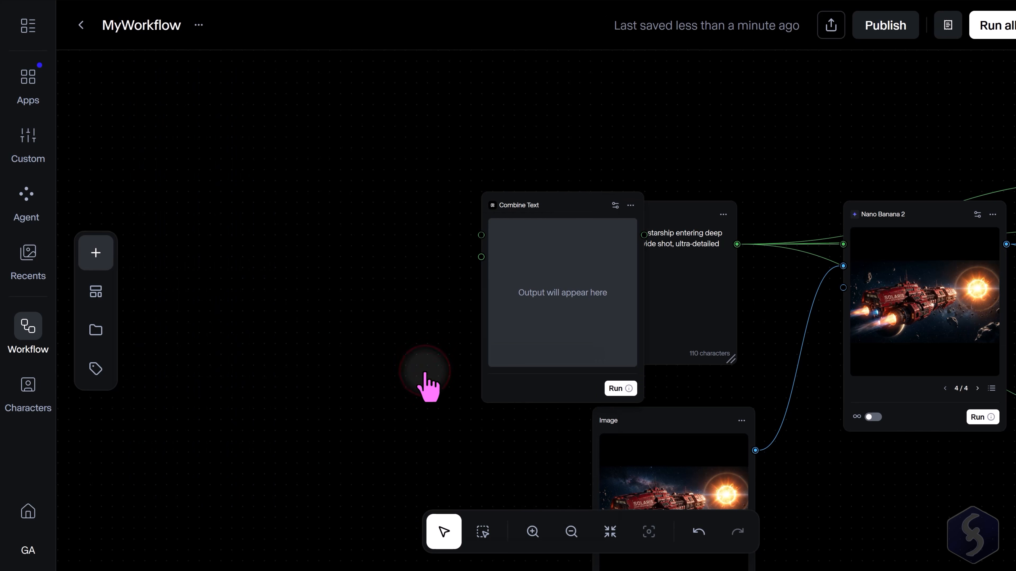
drag(583, 209, 440, 204)
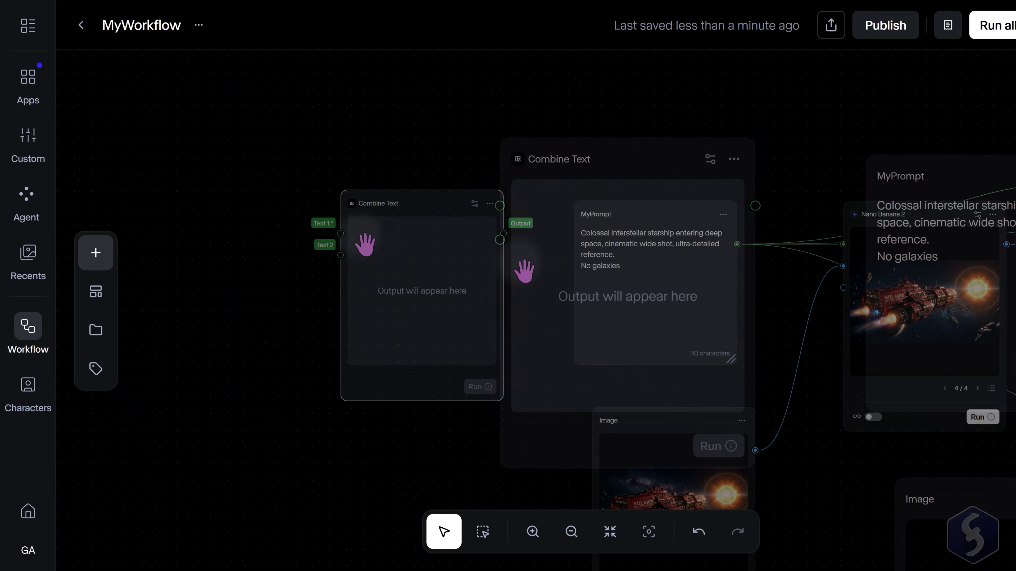
click(606, 215)
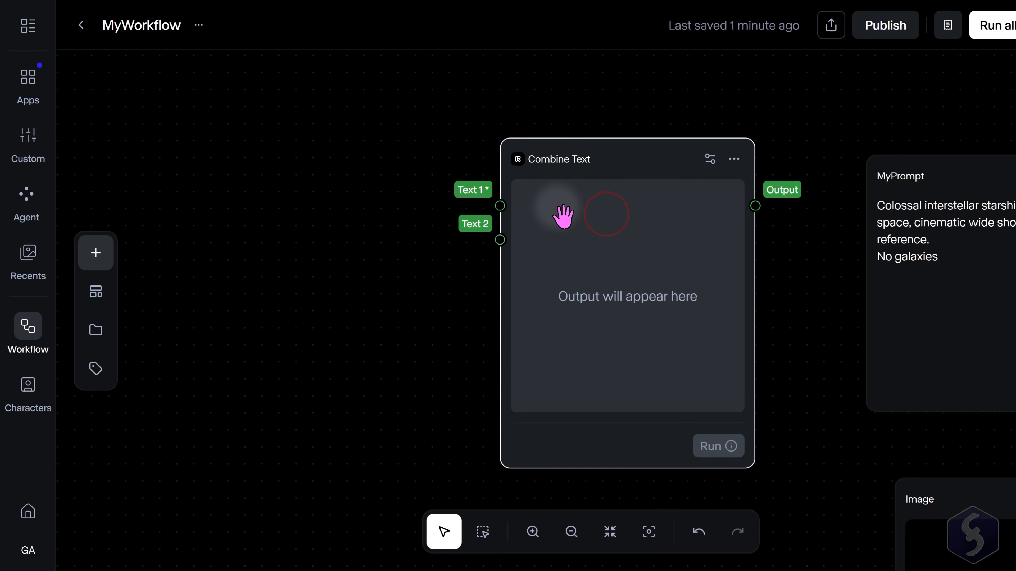
Rename the empty Text node to "Custom Prompt".
scroll(412, 330, down, 4)
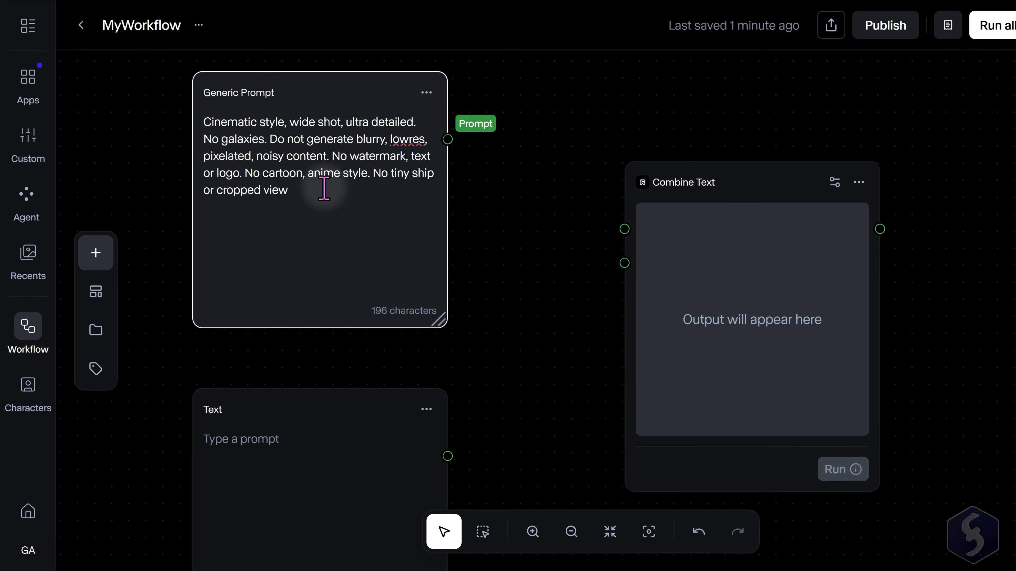
click(519, 236)
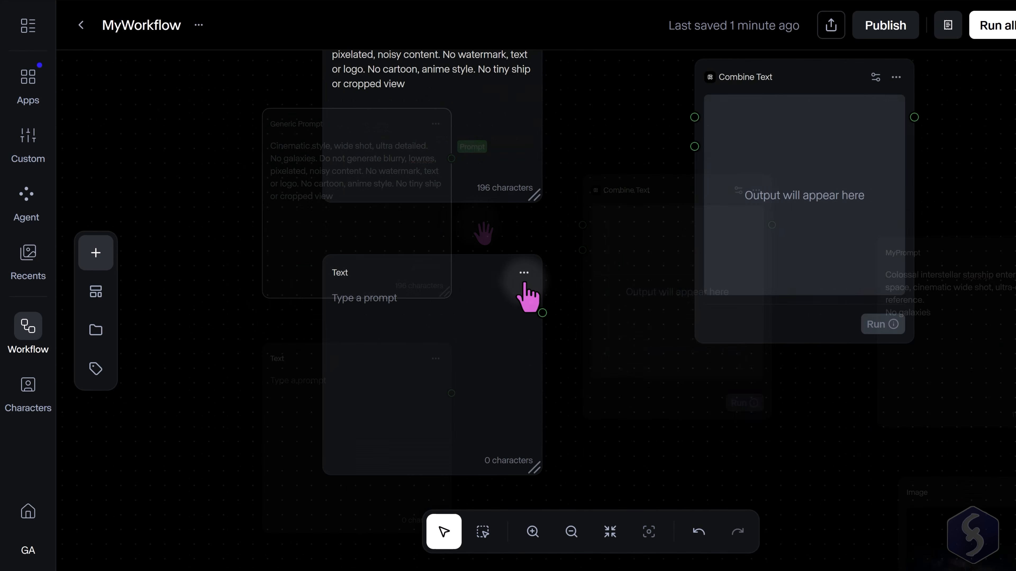
click(524, 276)
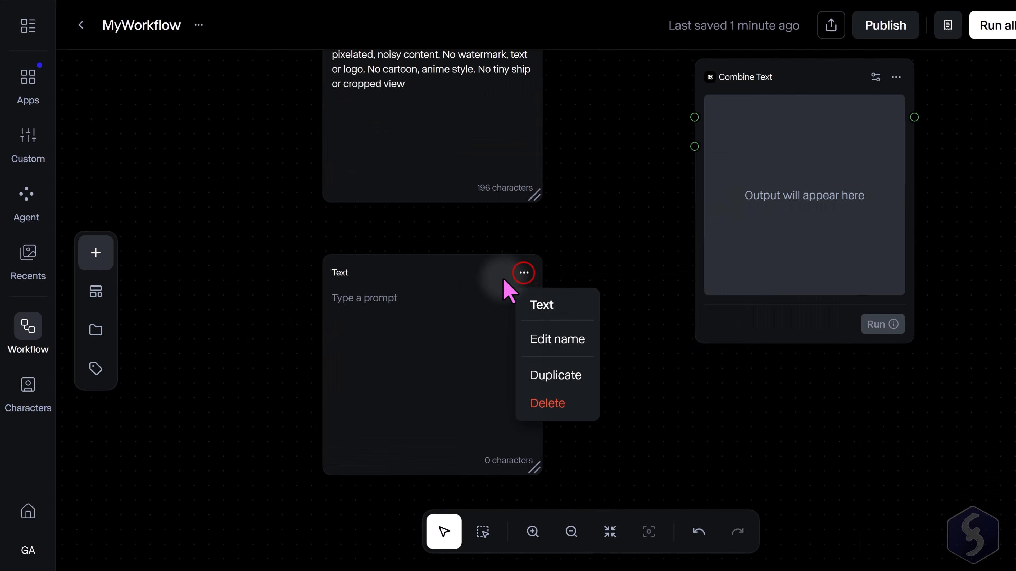
click(558, 339)
text(Custom Prompt)
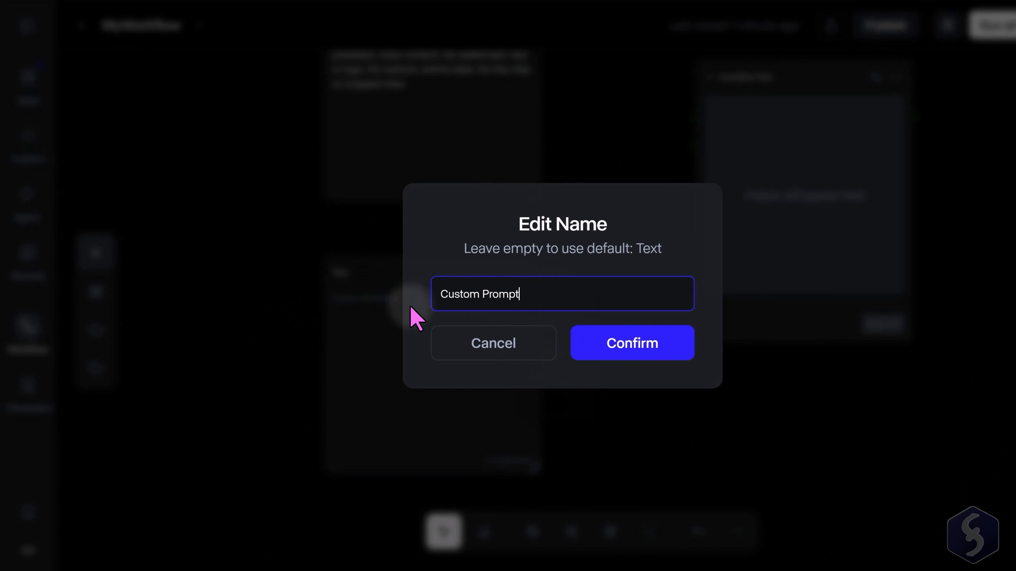
click(606, 341)
Enter "A small green space fighter" as the text of the Custom Prompt node.
click(424, 314)
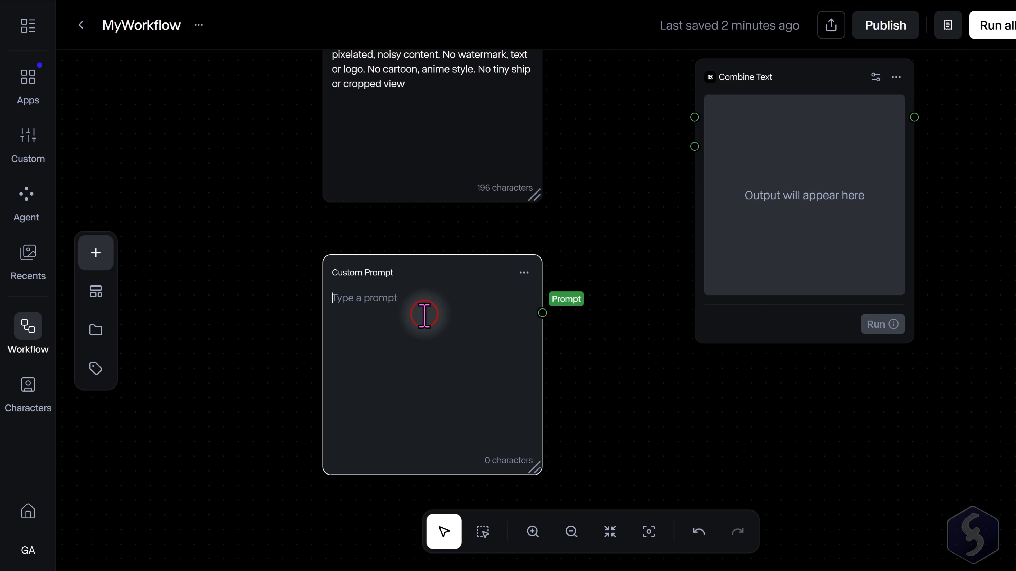
text(Colossal interstellar starship.)
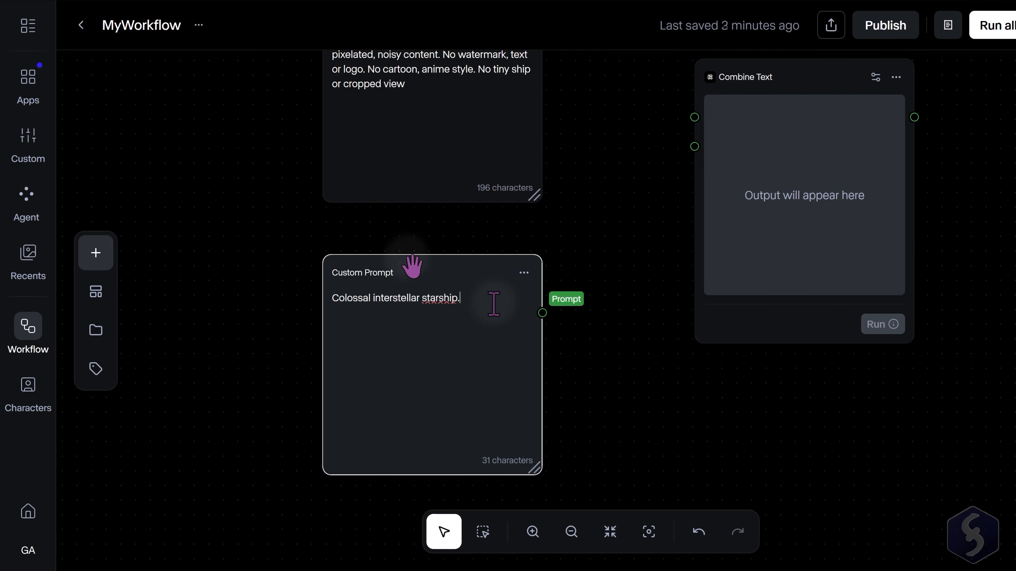
drag(497, 302, 244, 300)
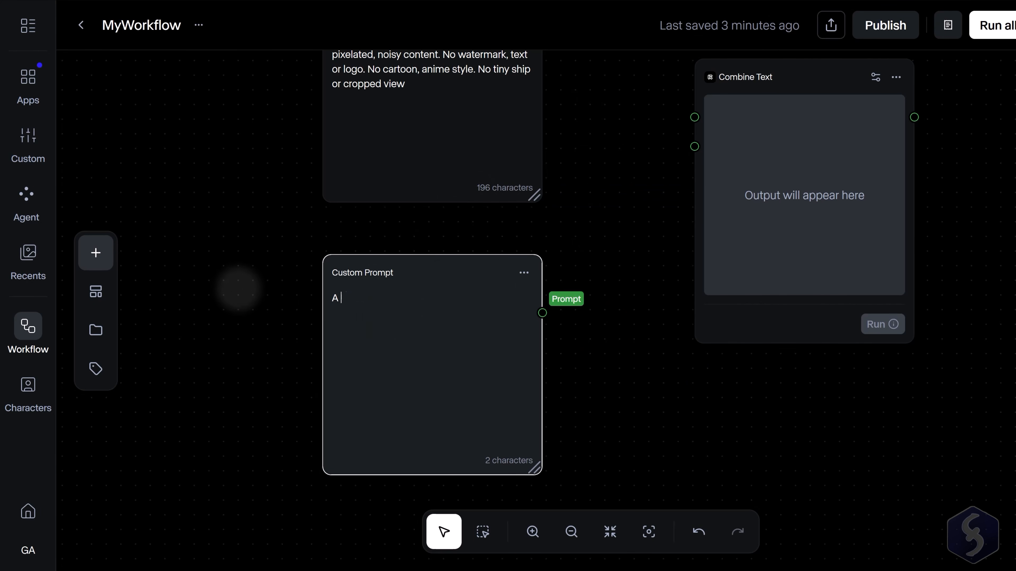
text(A small green space figh)
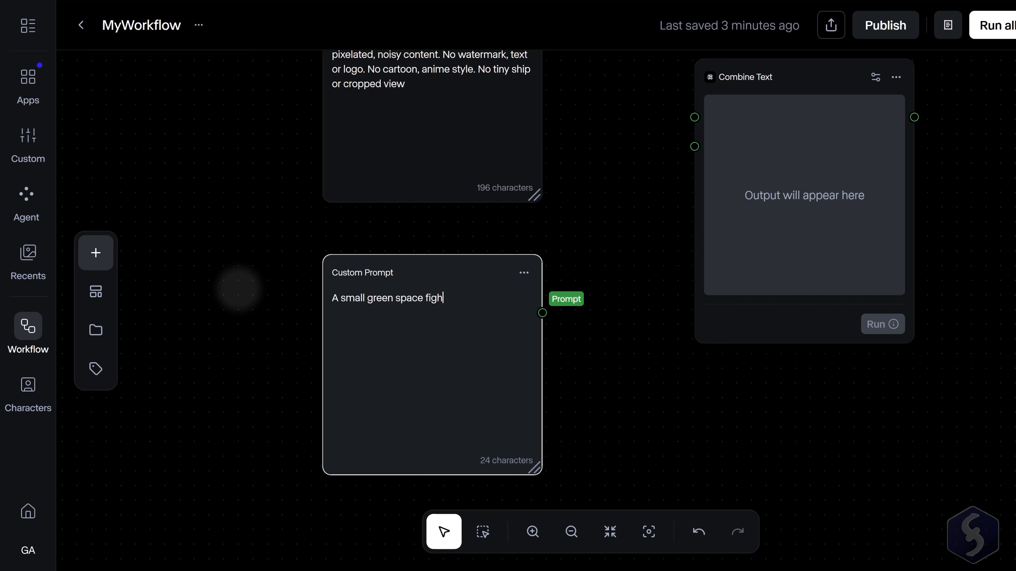
text(ter)
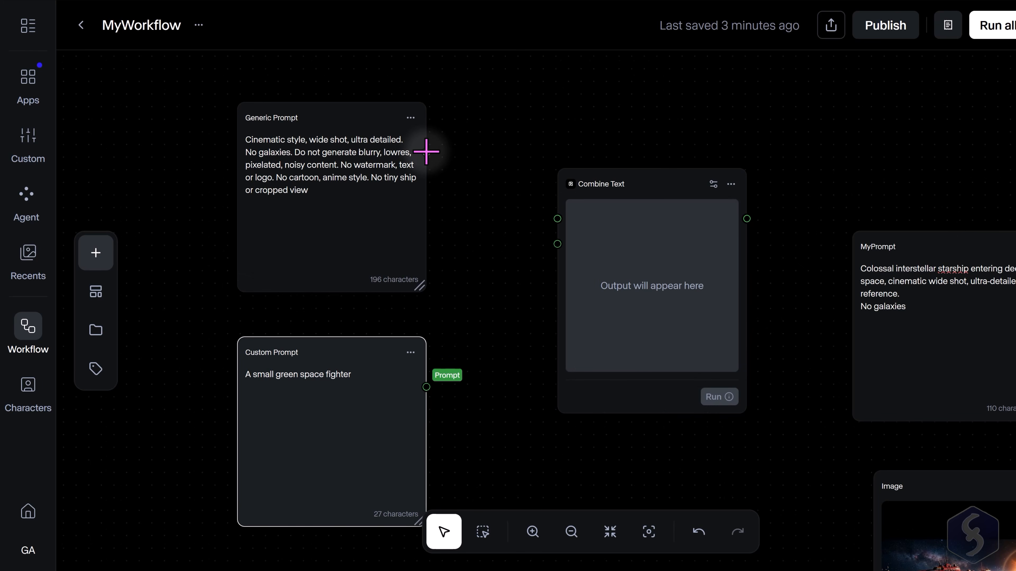
Connect Generic Prompt to Combine Text's Text 1 and Custom Prompt to Text 2, then run Combine Text.
drag(426, 152, 558, 219)
drag(427, 387, 558, 244)
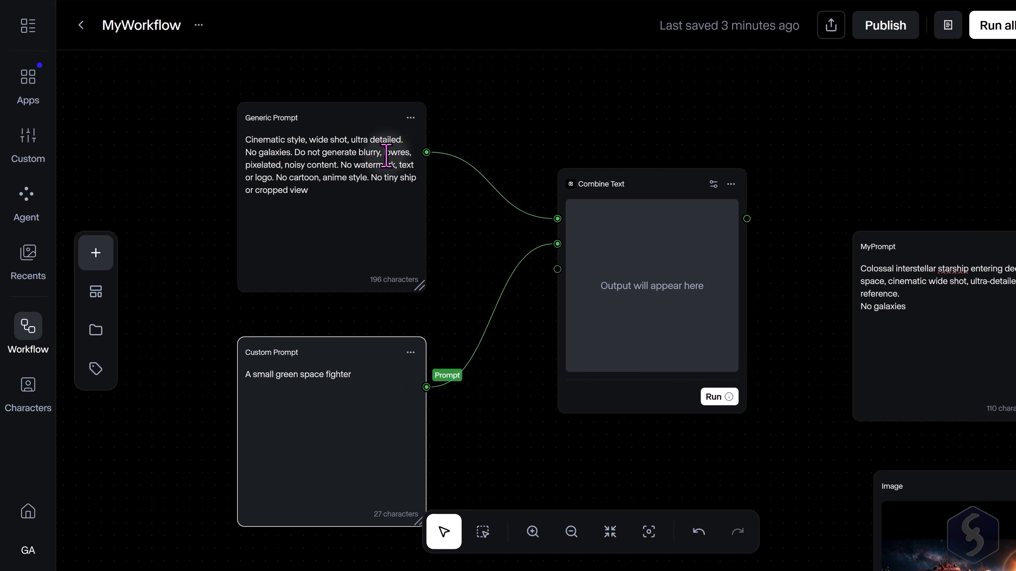
click(316, 144)
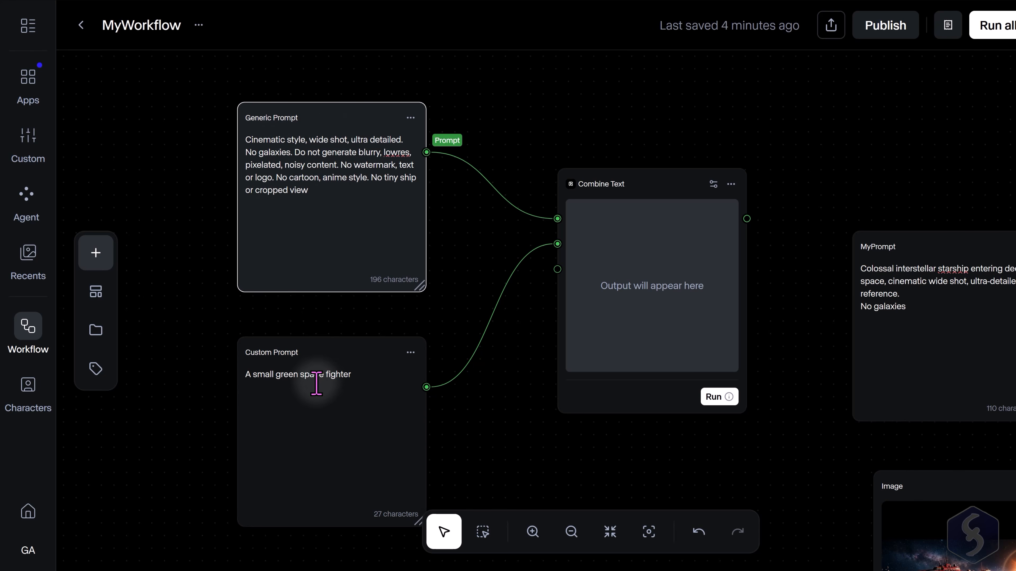
click(334, 352)
drag(368, 378, 206, 377)
click(371, 379)
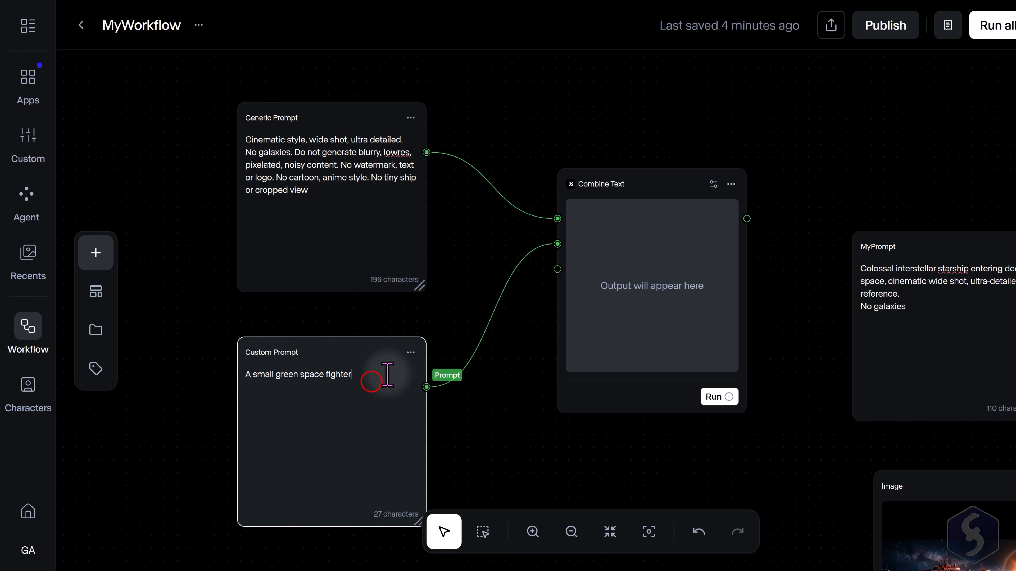
drag(374, 373, 195, 373)
click(379, 375)
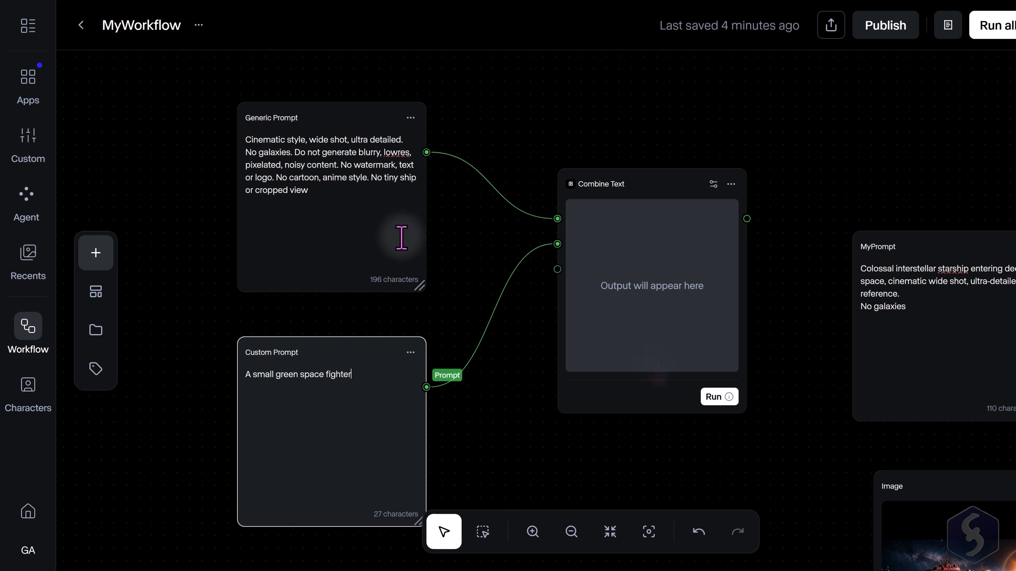
click(714, 397)
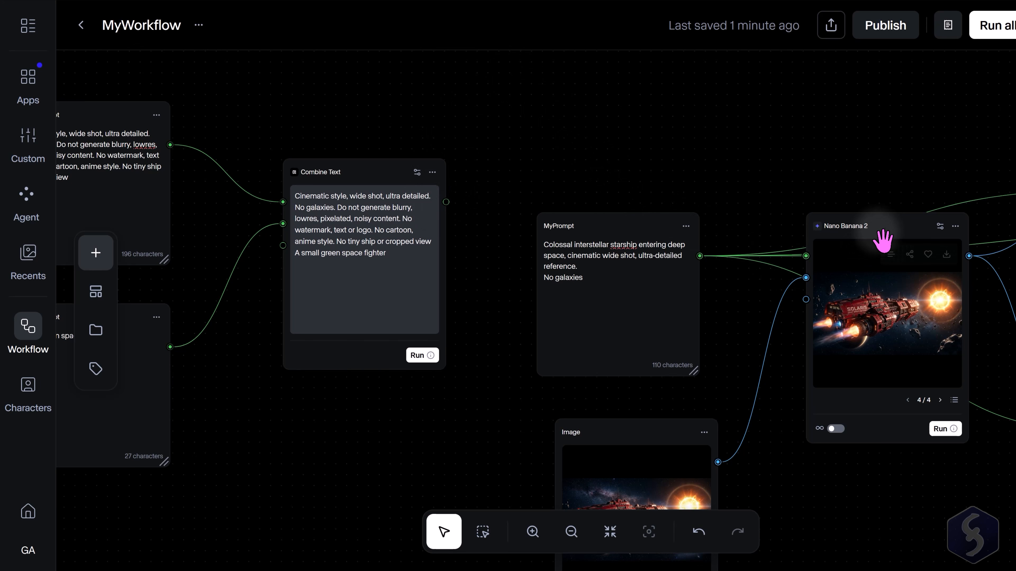
Connect the Combine Text output to the Nano Banana 2 node's Prompt input.
drag(882, 240, 888, 123)
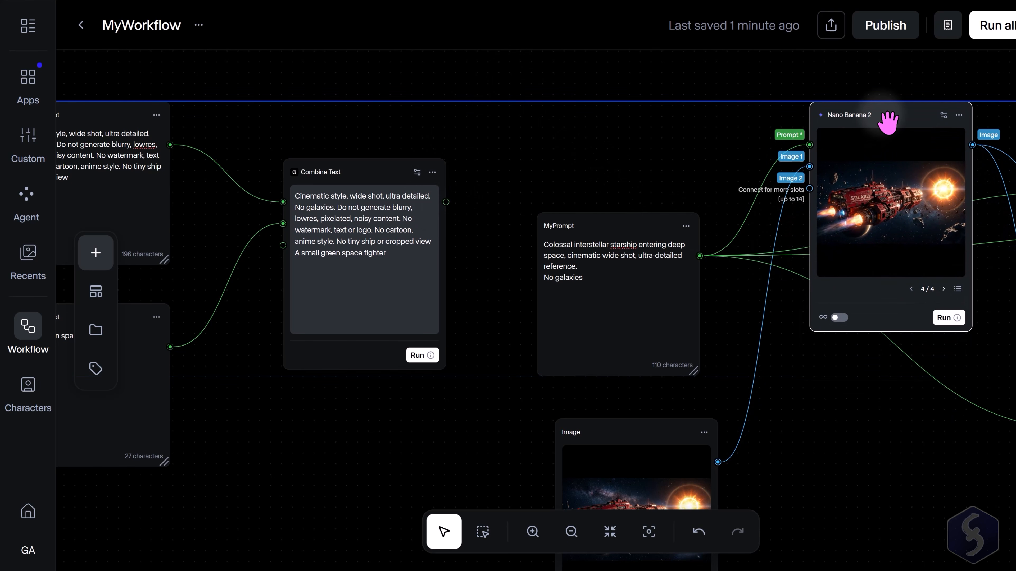
click(767, 177)
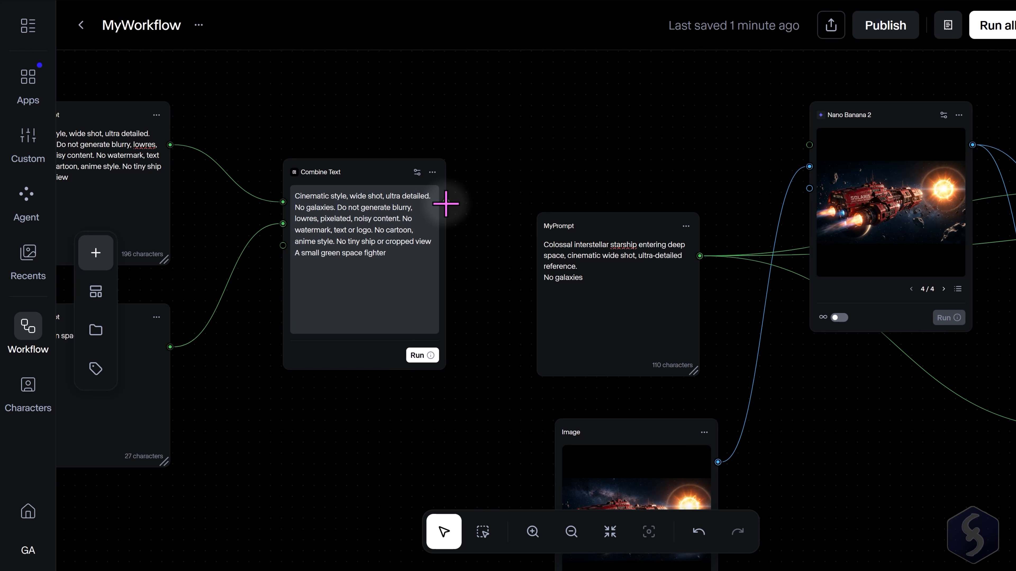
drag(445, 203, 808, 145)
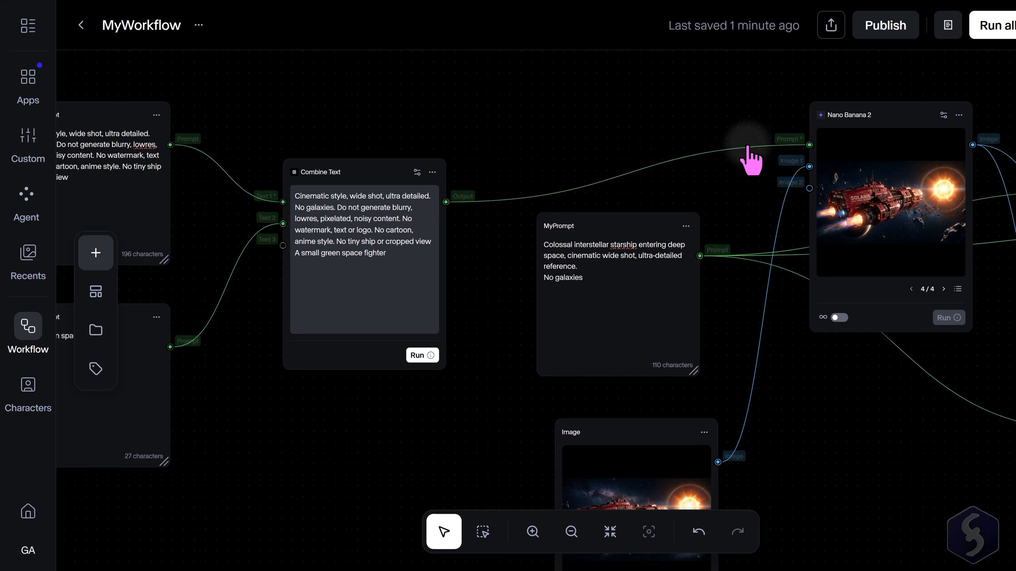
Run Nano Banana 2 with the combined prompt and open the generated image to view it.
scroll(463, 180, down, 1)
scroll(932, 160, up, 3)
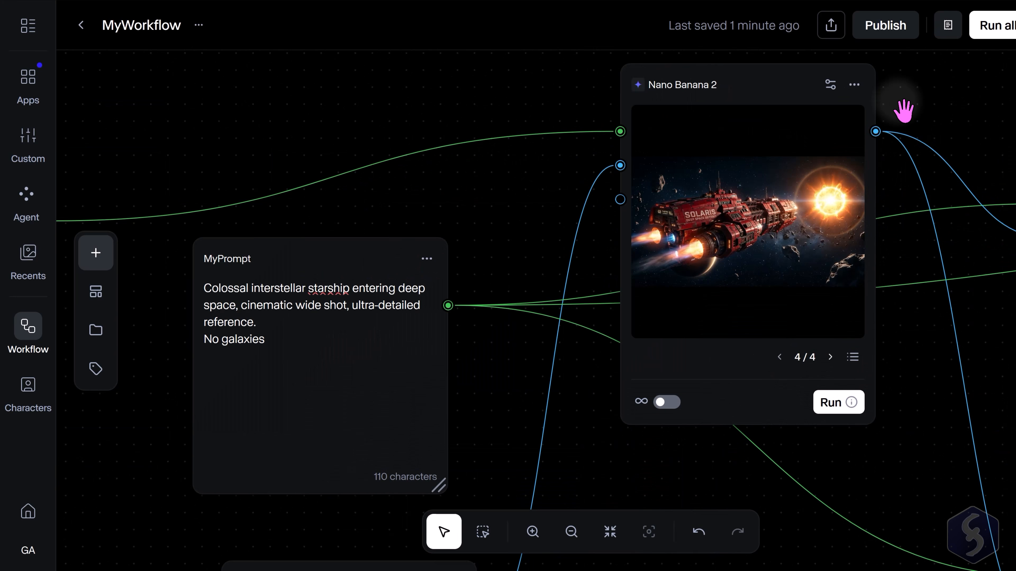
click(840, 402)
scroll(948, 188, down, 2)
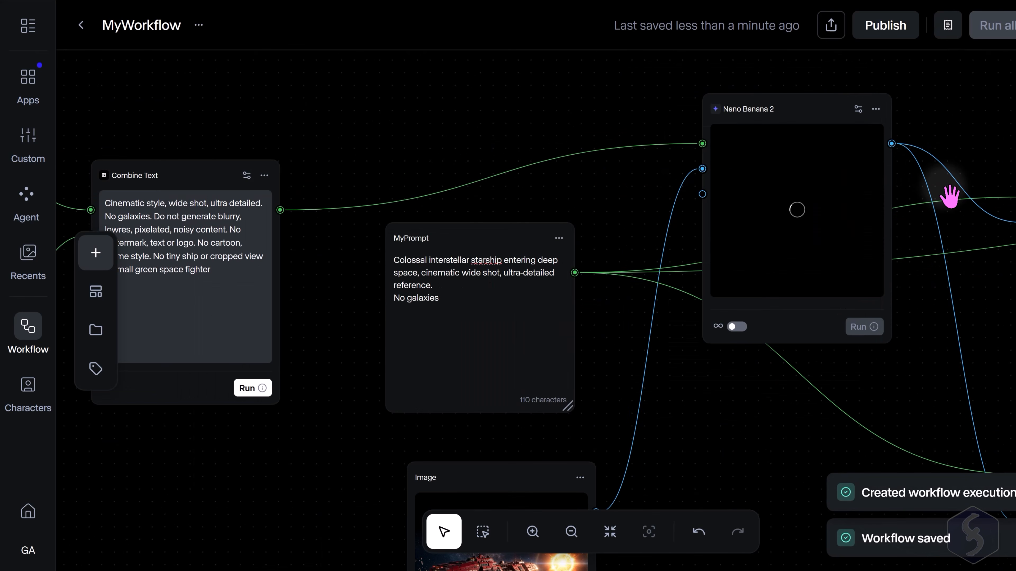
scroll(880, 192, up, 2)
click(777, 220)
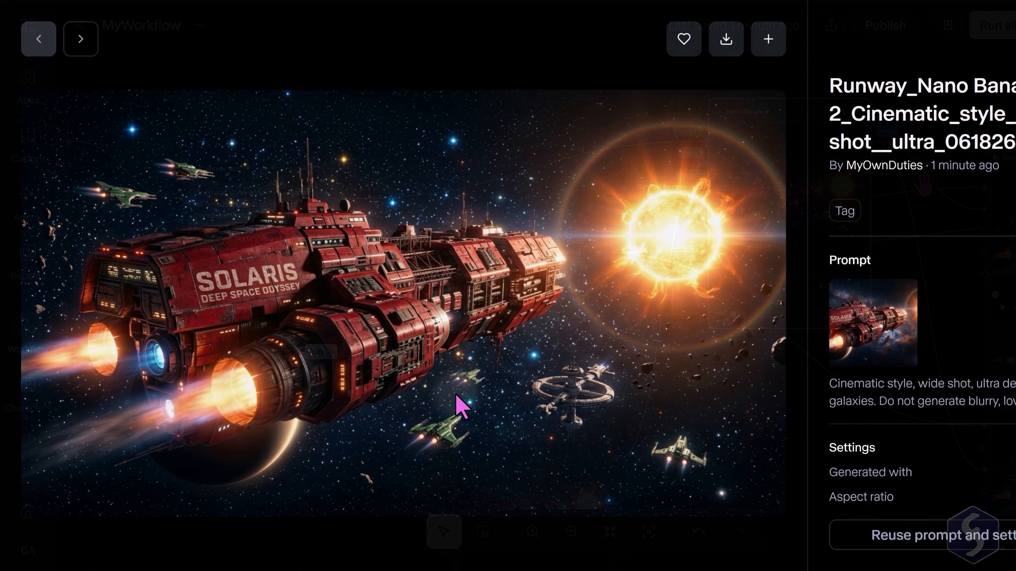
key(Escape)
Inspect the prompt nodes, the Combine Text node and their connections.
click(573, 293)
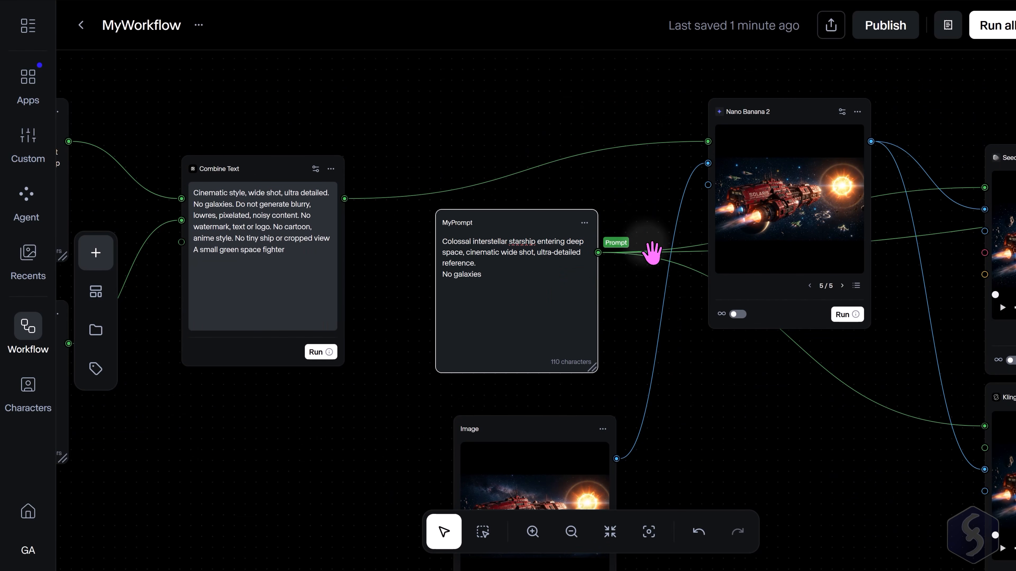
scroll(612, 301, up, 3)
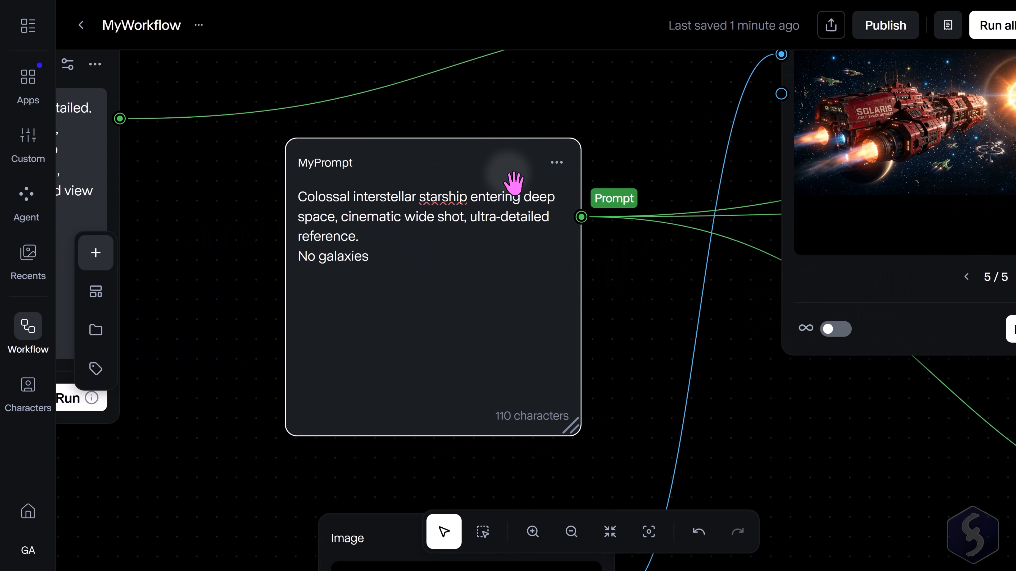
click(557, 163)
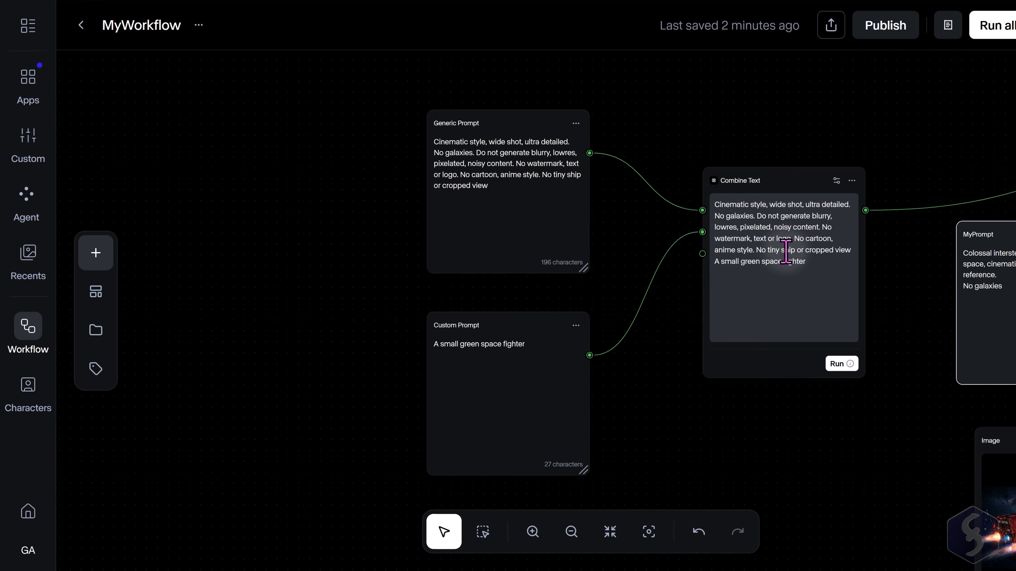
click(774, 189)
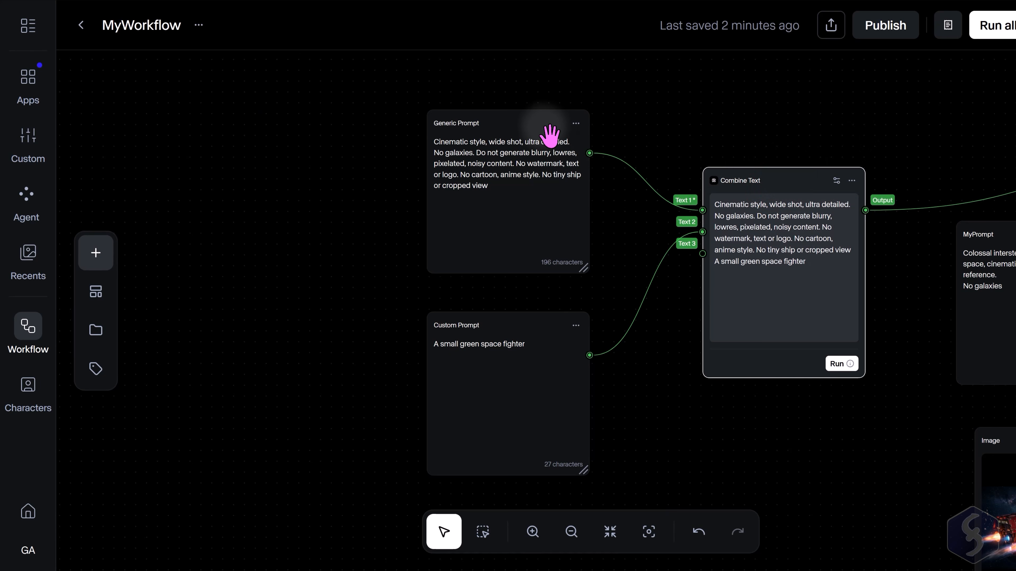
click(783, 151)
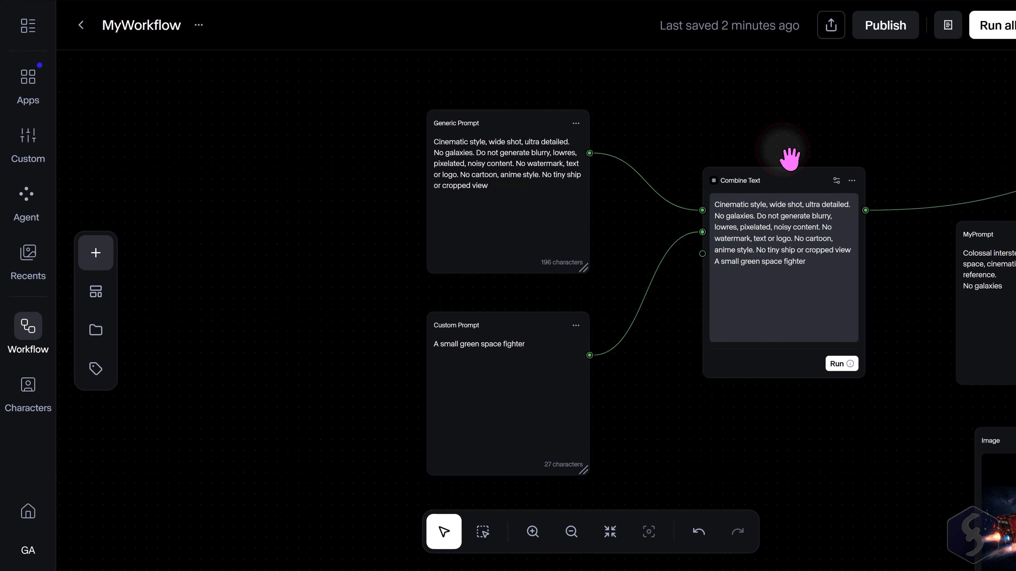
click(703, 256)
click(563, 209)
click(550, 398)
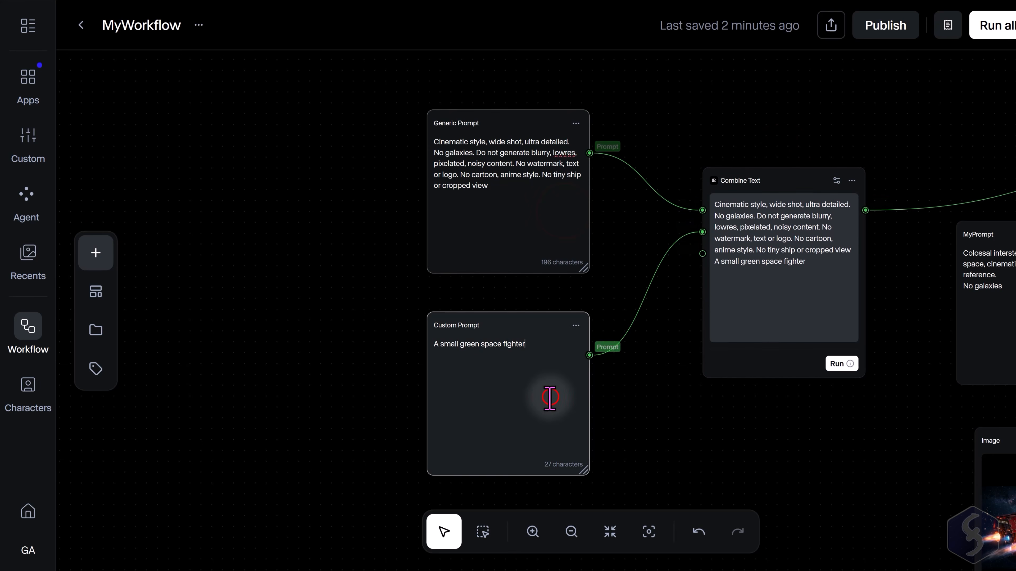
click(705, 253)
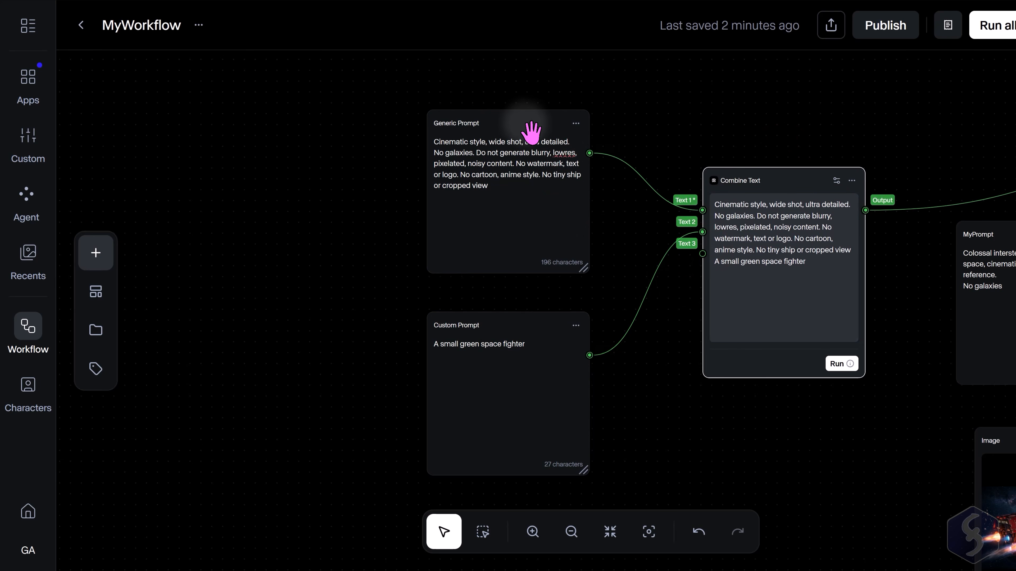
click(518, 132)
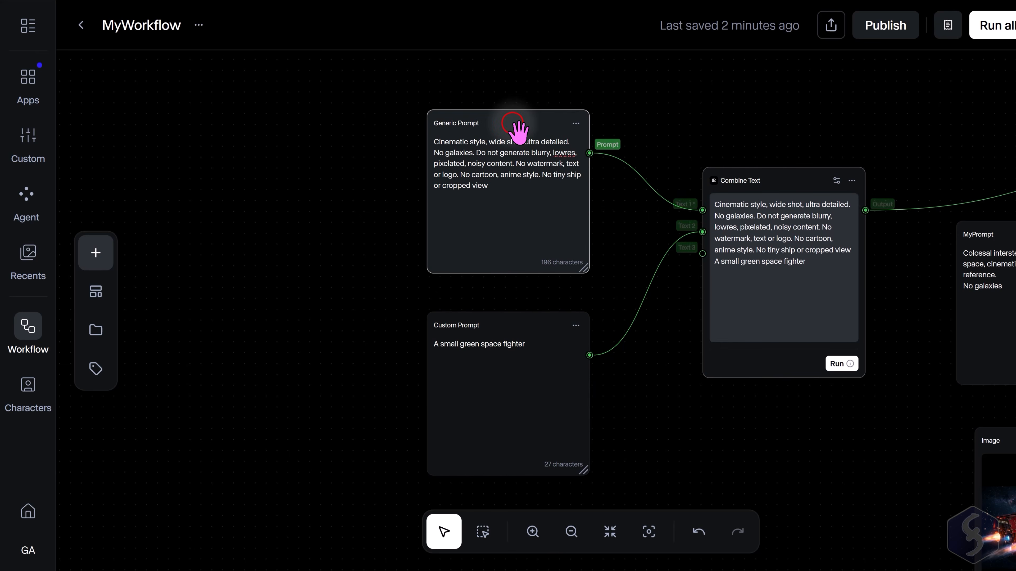
click(506, 332)
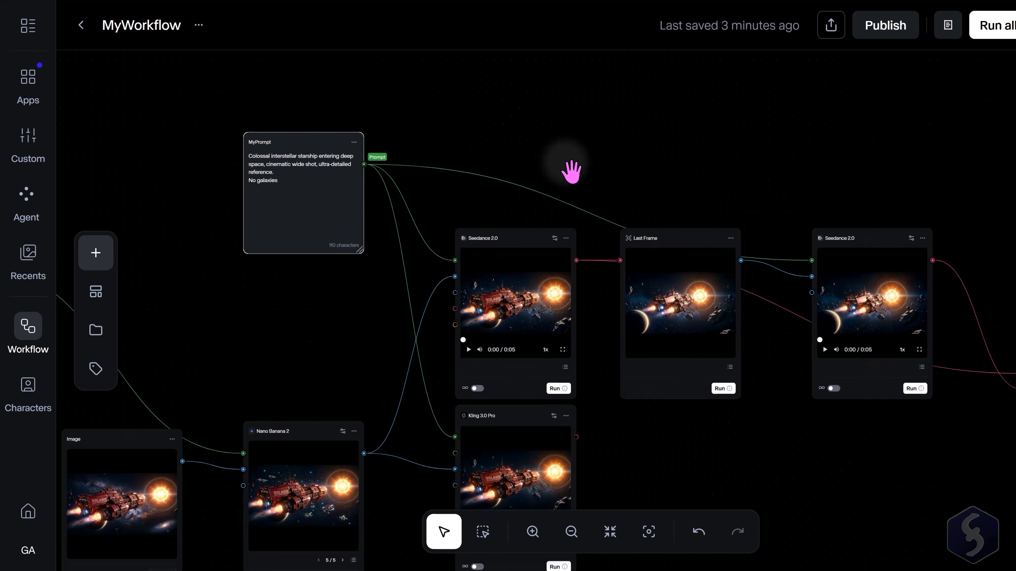
scroll(565, 162, up, 1)
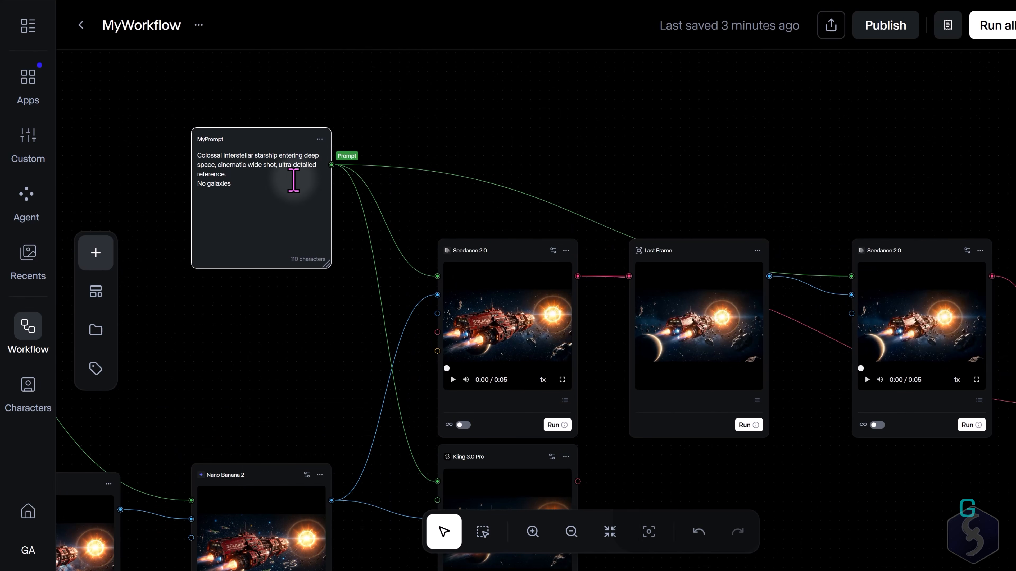
Add a Claude text node and place it above the first Seedance 2.0 node.
click(100, 254)
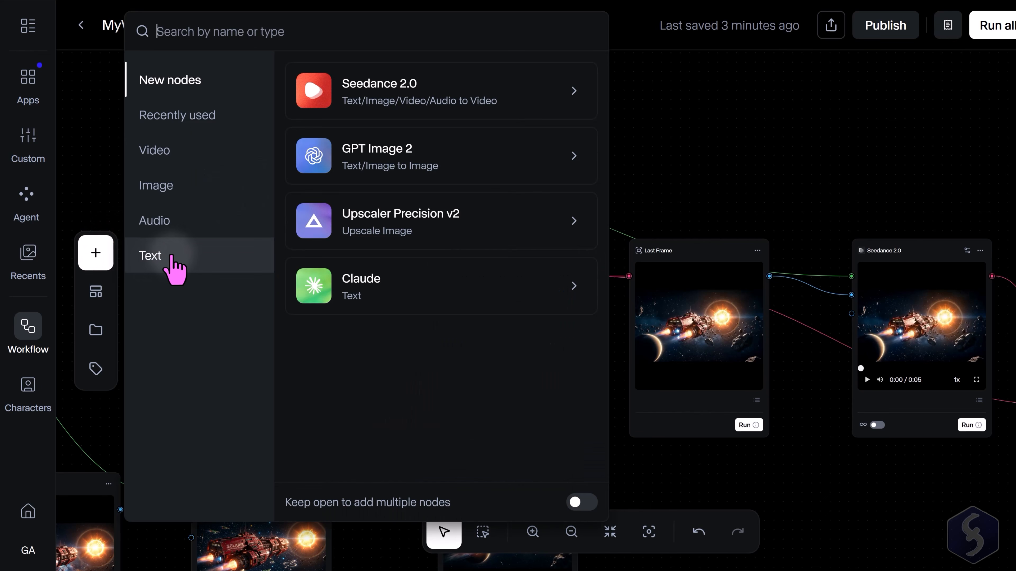
click(182, 265)
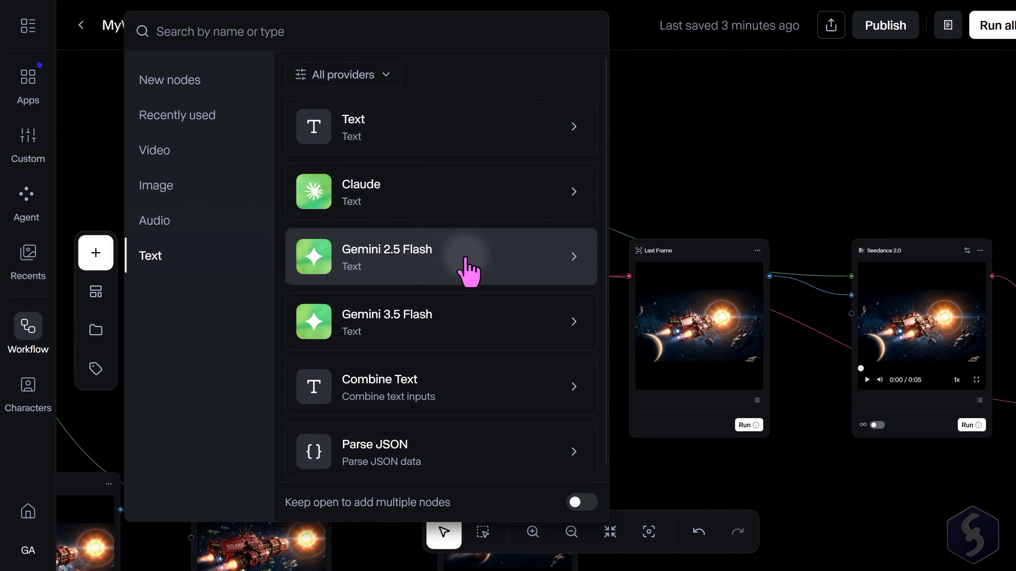
click(509, 204)
drag(542, 232, 522, 102)
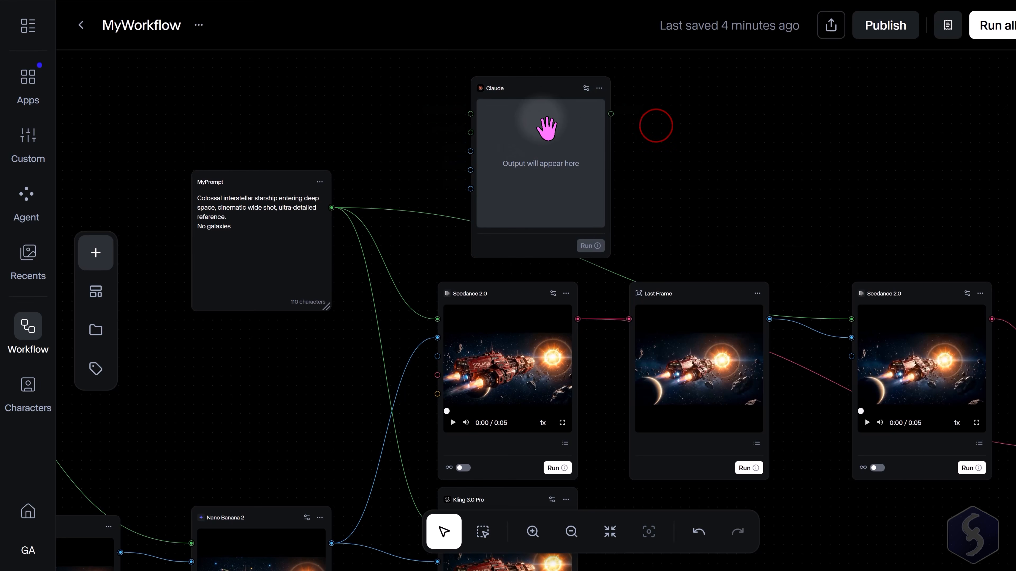
Connect Generic Prompt to Claude's System Prompt input and Custom Prompt to its Text Prompt input.
scroll(453, 154, up, 3)
scroll(453, 154, down, 5)
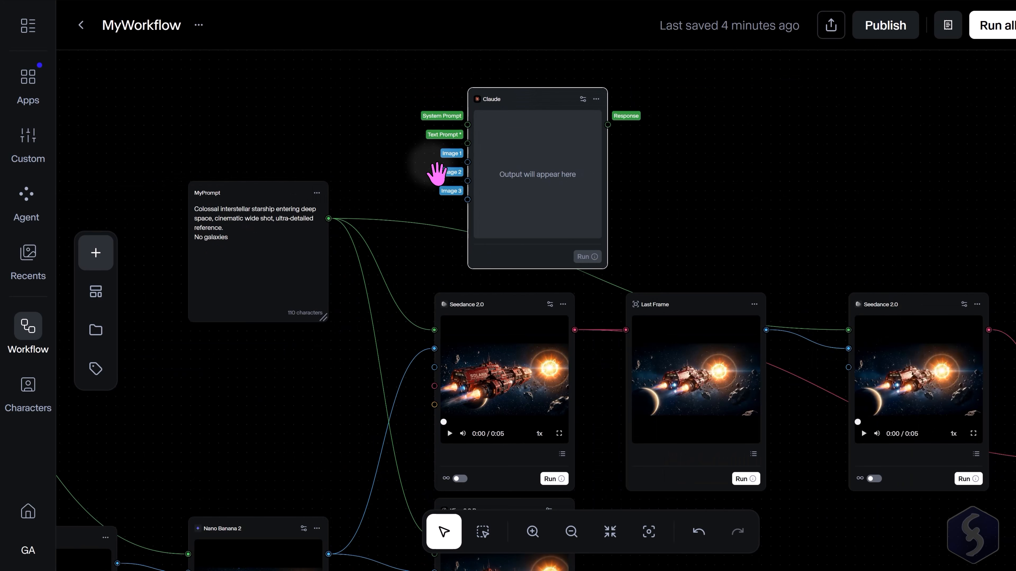
scroll(437, 170, up, 3)
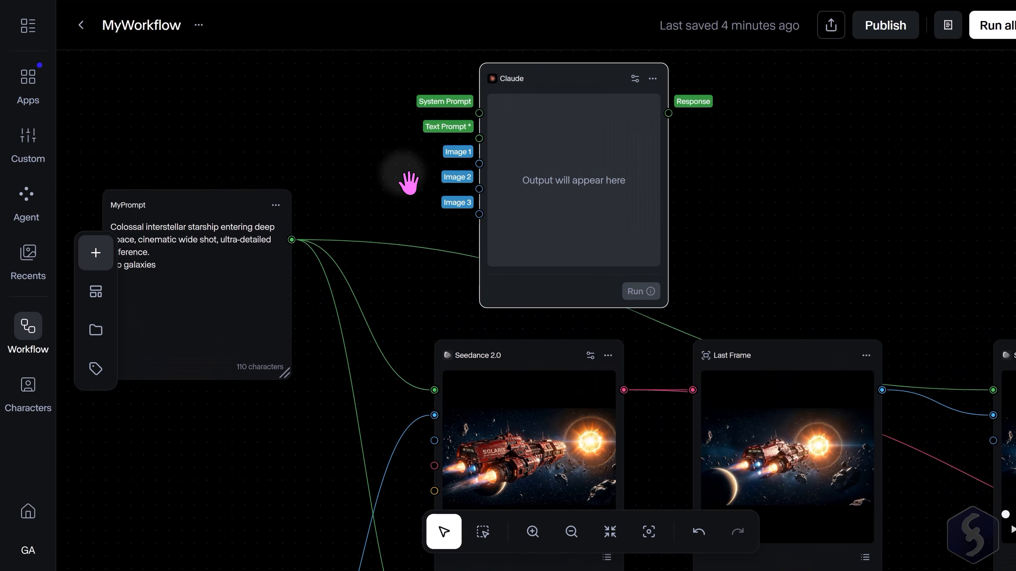
scroll(408, 183, down, 1)
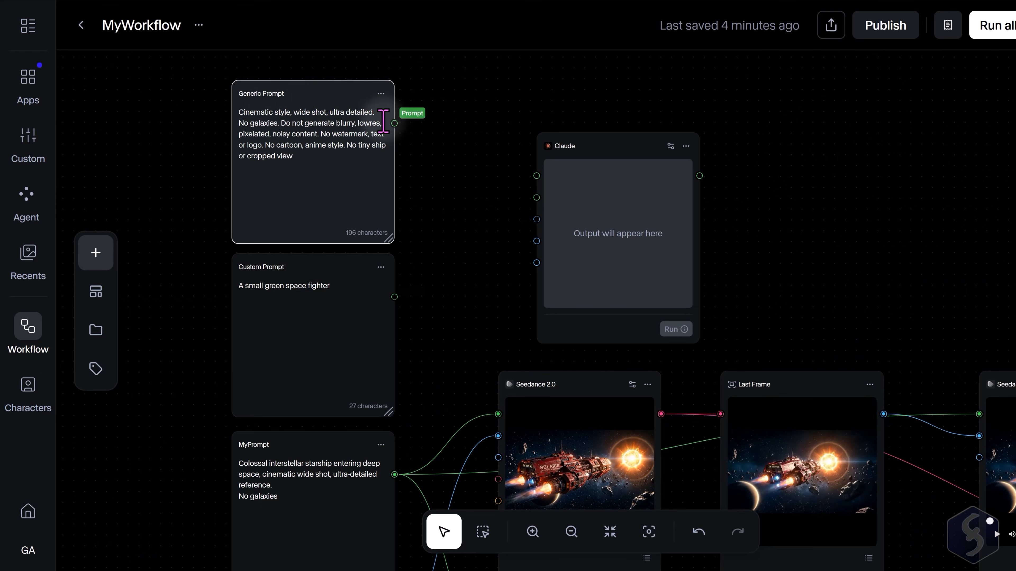
drag(395, 124, 536, 176)
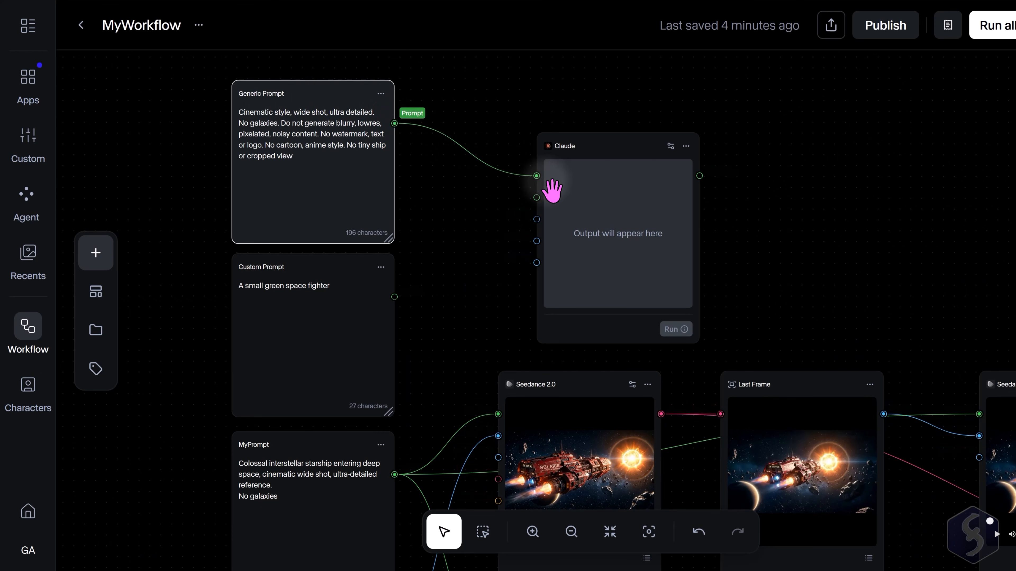
click(308, 274)
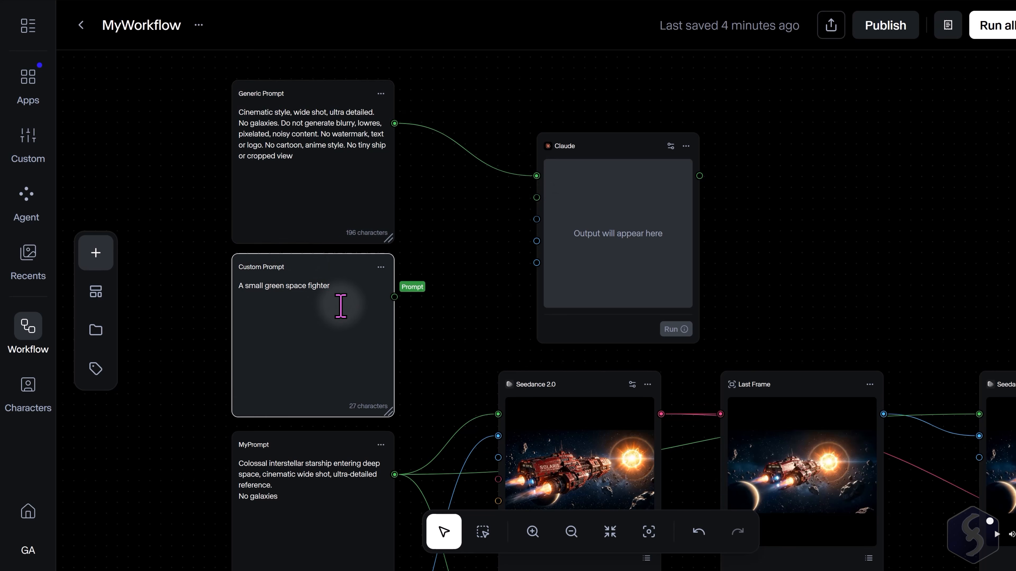
drag(394, 296, 535, 196)
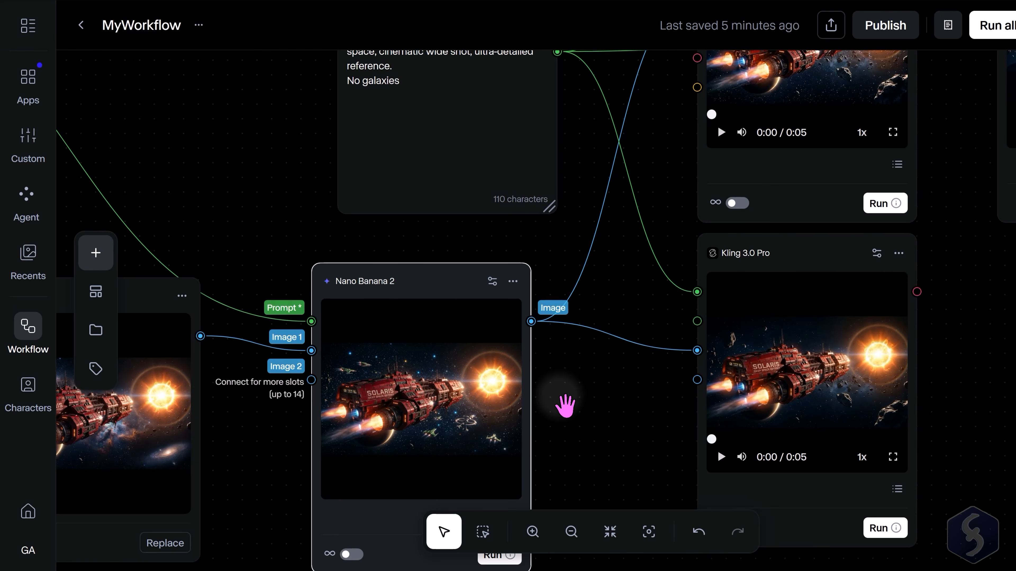
click(581, 408)
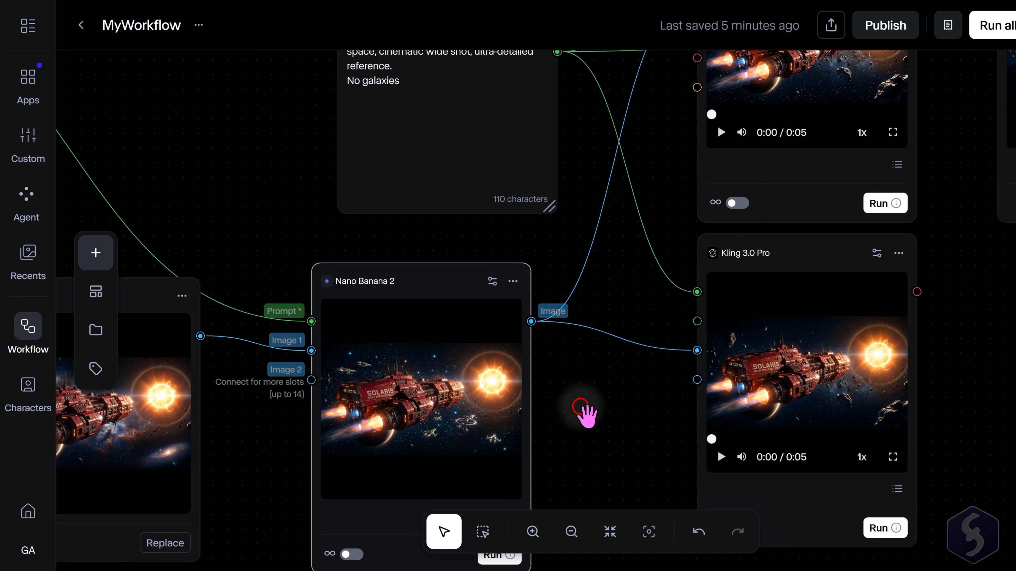
scroll(310, 408, down, 3)
scroll(386, 430, down, 5)
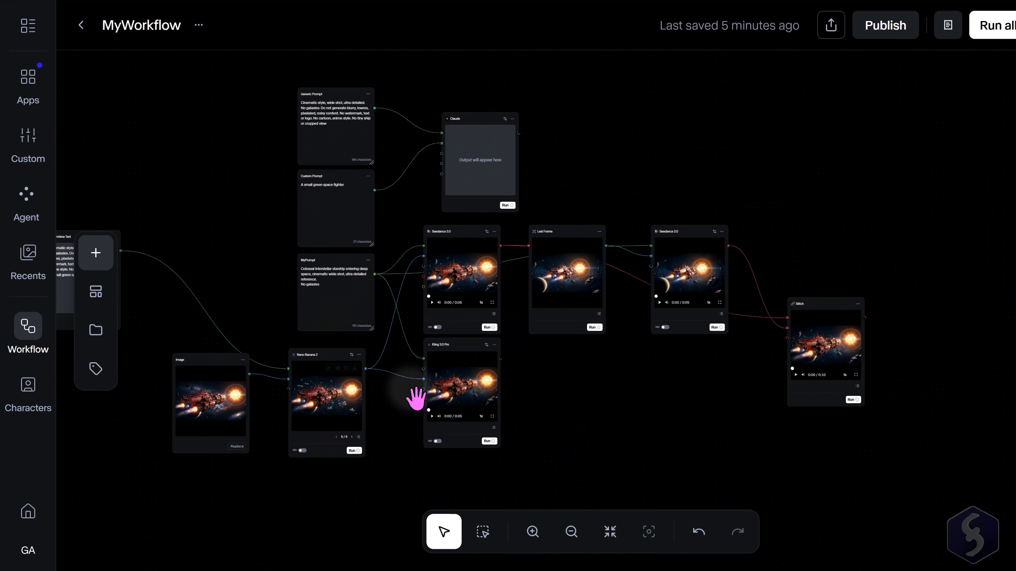
Run the Claude node to generate an enhanced prompt from the Generic and Custom prompts.
scroll(431, 91, up, 5)
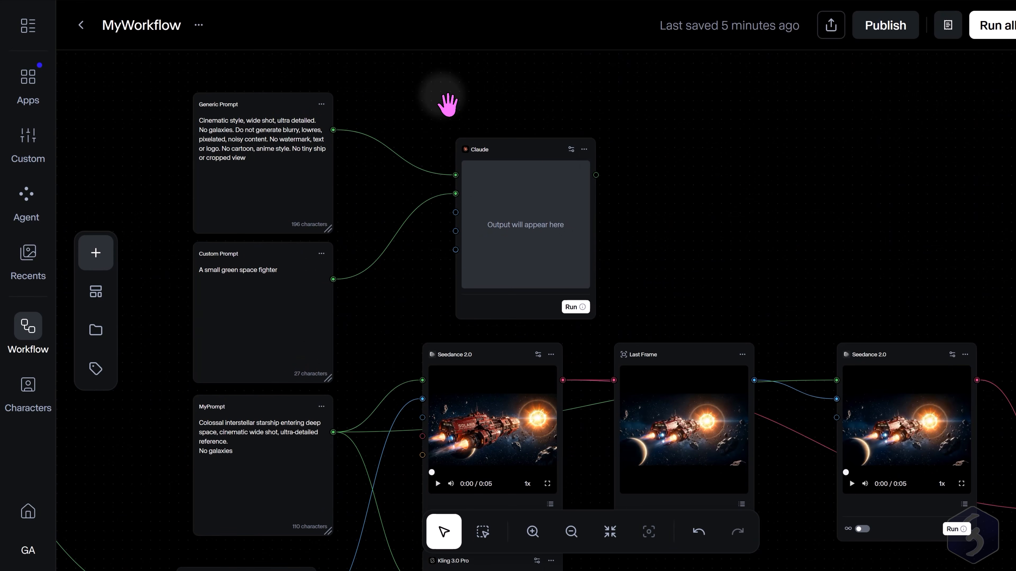
scroll(447, 105, up, 1)
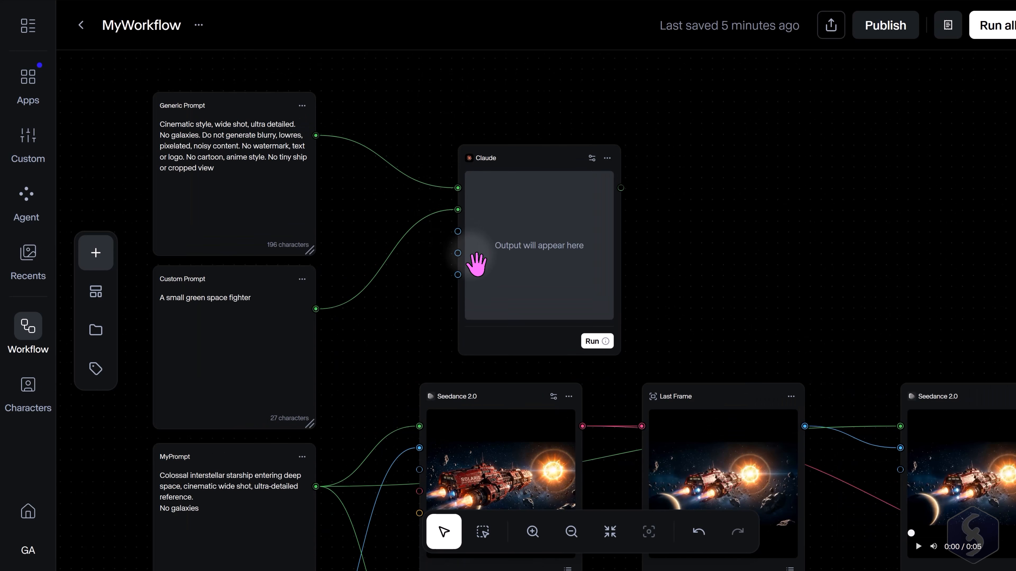
click(597, 341)
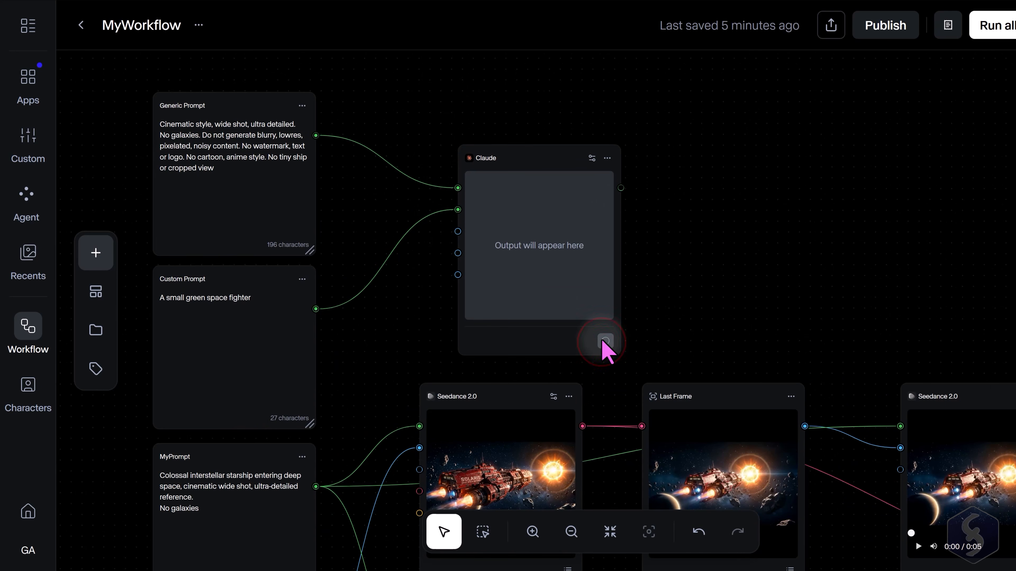
Read through the Claude node's generated response text.
scroll(451, 188, up, 3)
scroll(451, 188, down, 3)
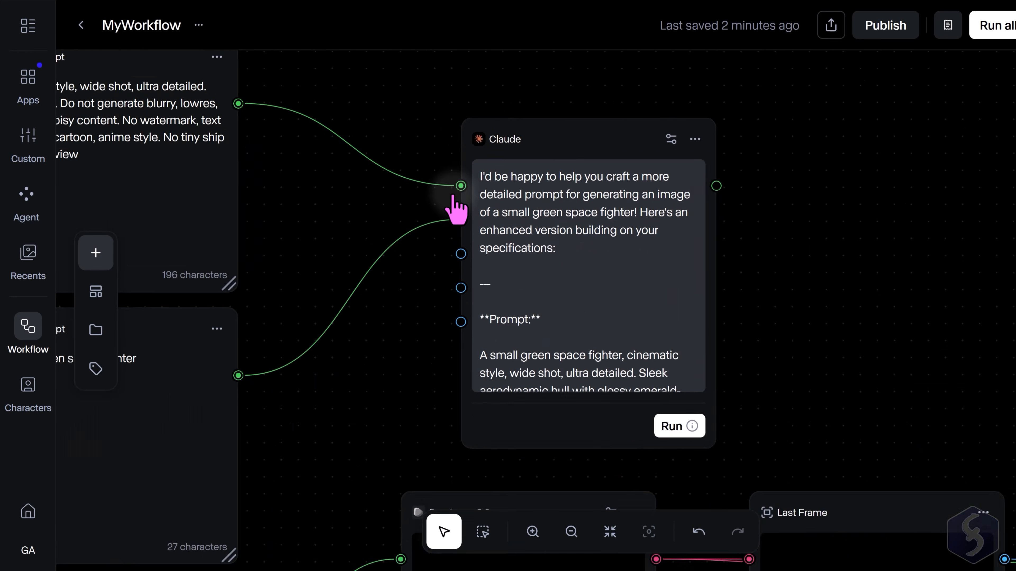
scroll(454, 200, up, 1)
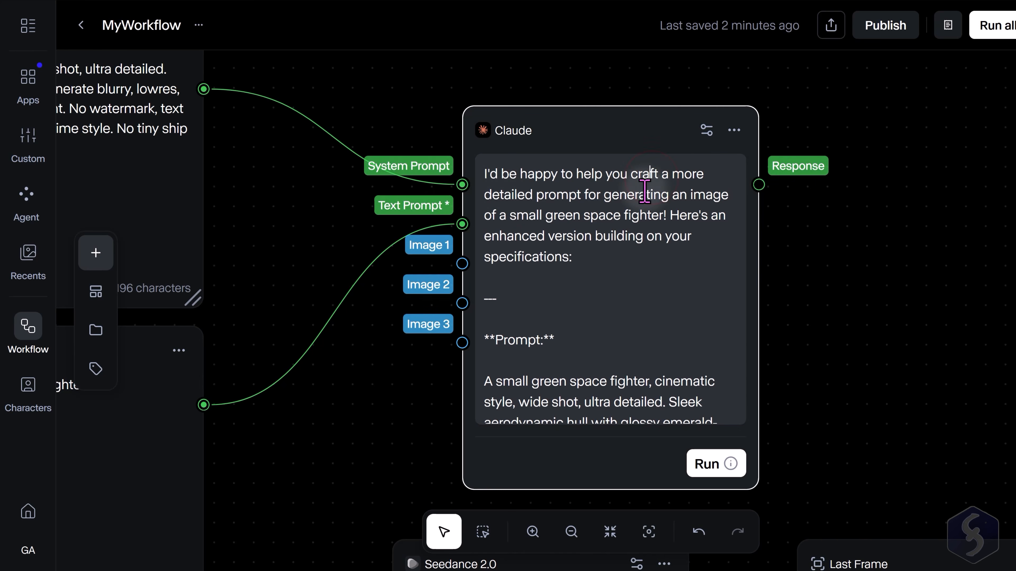
scroll(648, 184, down, 10)
scroll(640, 196, down, 7)
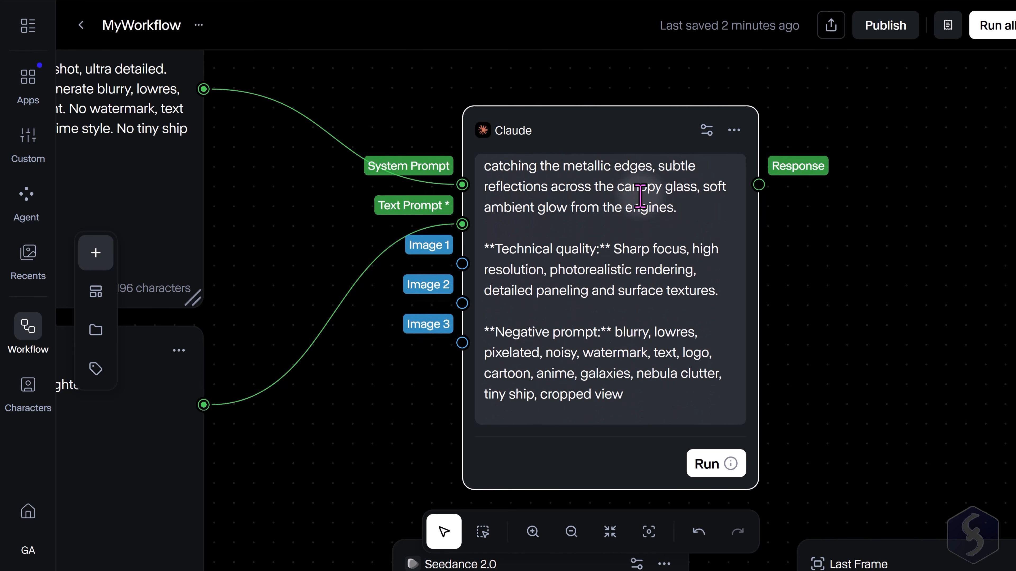
scroll(640, 196, up, 15)
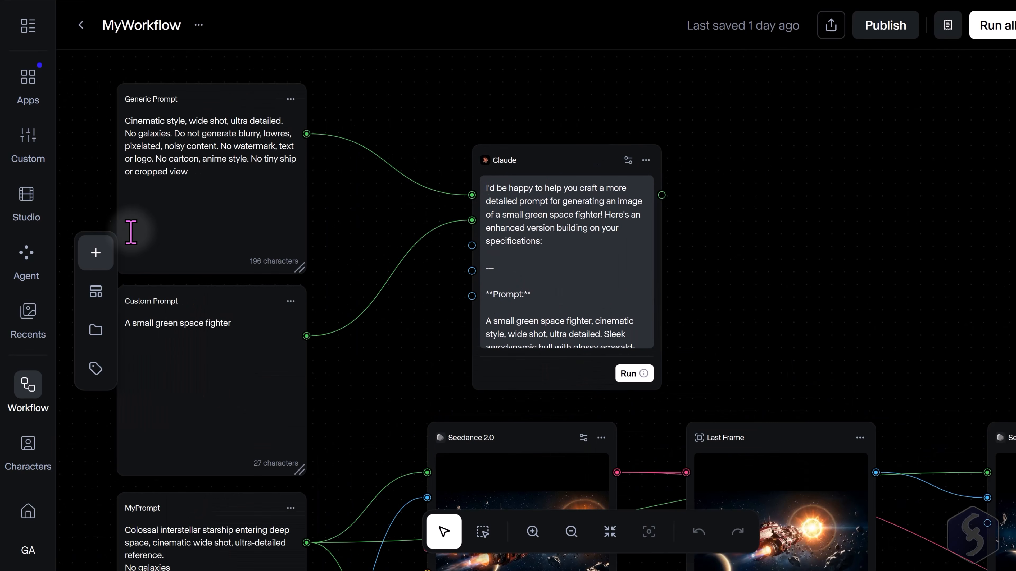
Add a Seedance 2.0 node to the right of Claude and connect Claude's Response to its Prompt input.
click(95, 253)
click(211, 154)
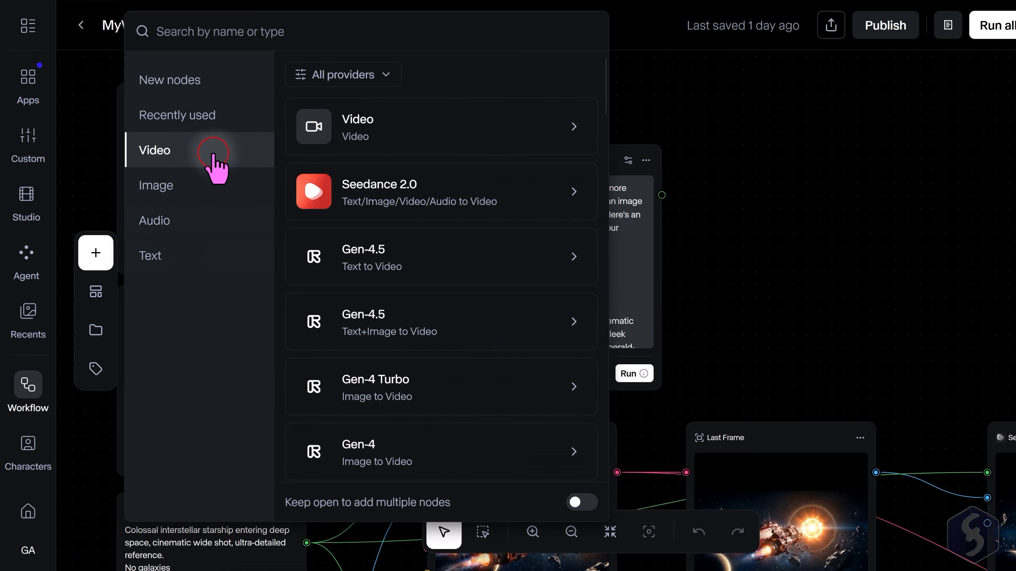
click(482, 214)
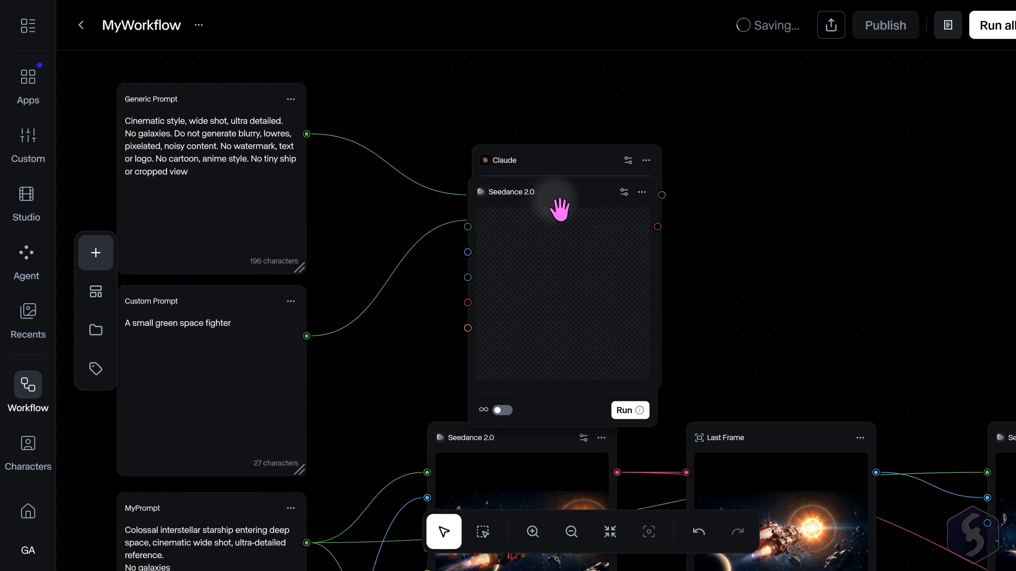
drag(556, 208, 883, 151)
drag(662, 195, 787, 174)
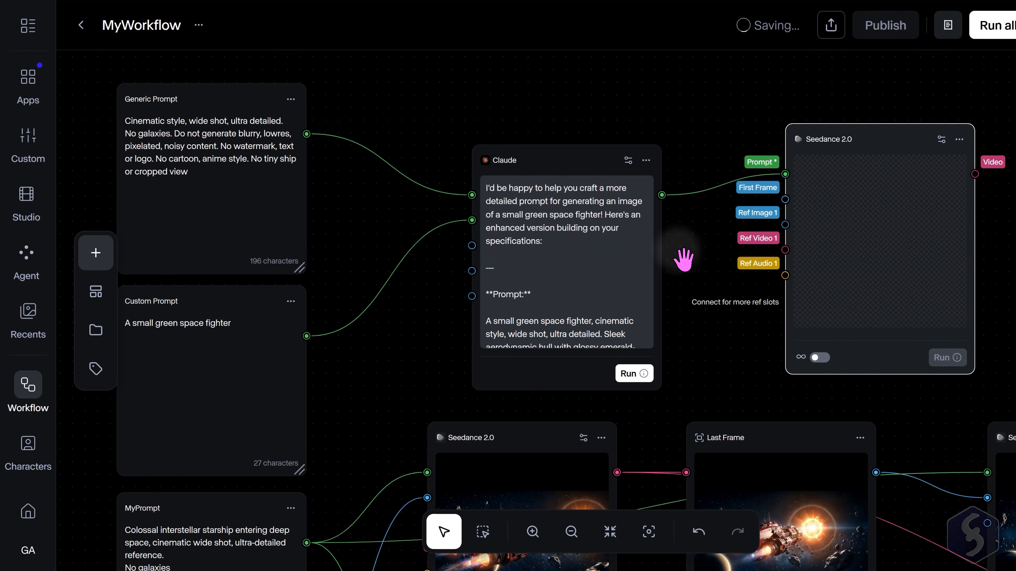
scroll(676, 251, down, 2)
scroll(921, 212, up, 3)
click(850, 395)
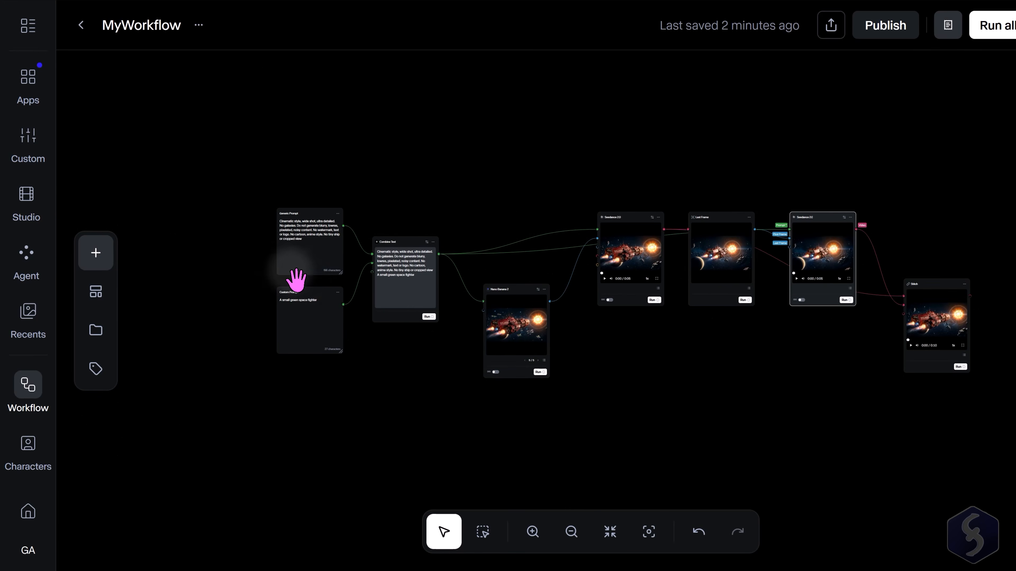
Replace the Custom Prompt text with 'Show a gigantic space dreadnought that shoots a blue laser out in the space'.
scroll(294, 279, up, 5)
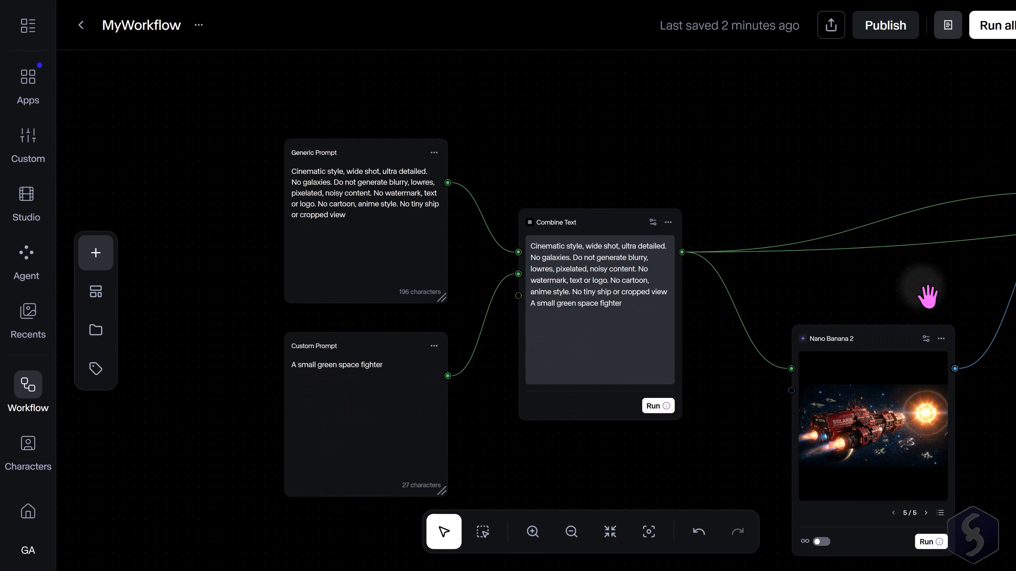
drag(927, 294, 546, 254)
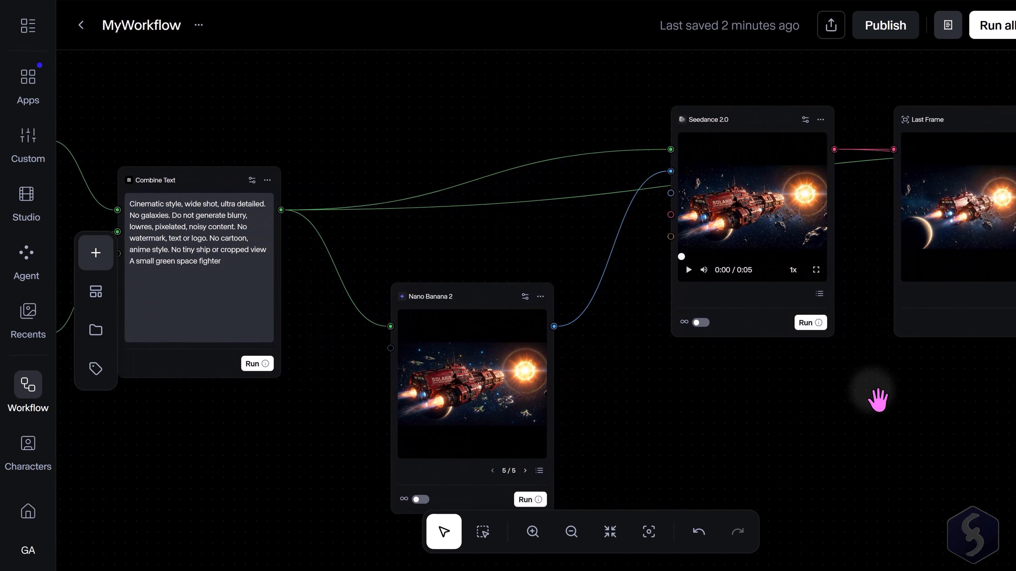
drag(1006, 404, 598, 403)
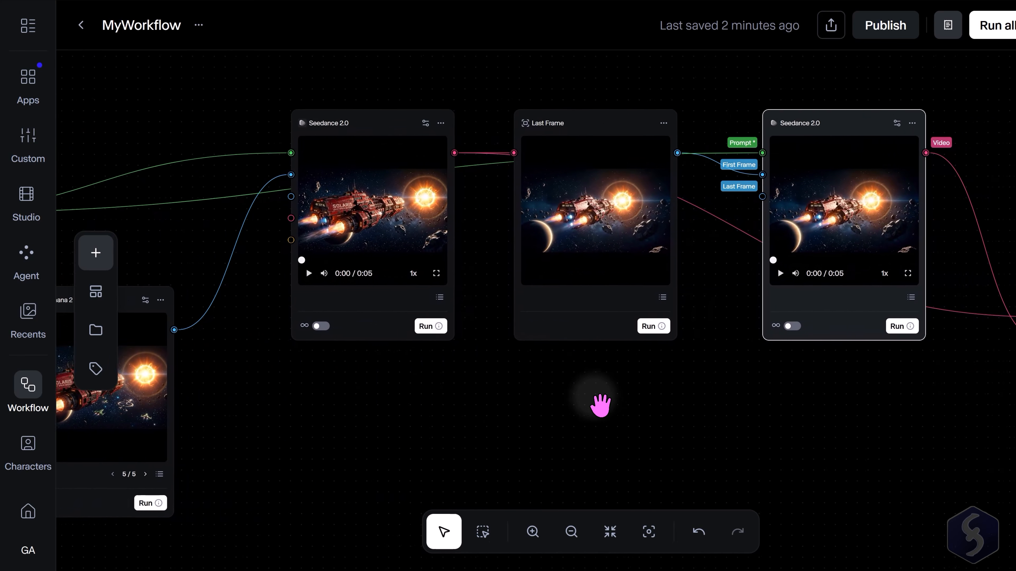
drag(889, 415, 750, 383)
drag(247, 370, 693, 361)
drag(208, 362, 608, 402)
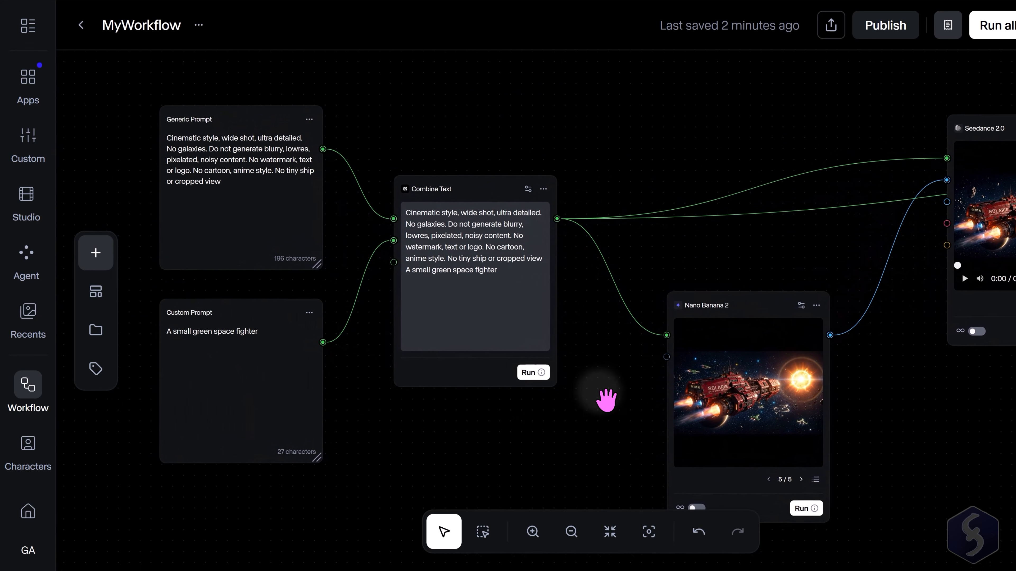
drag(389, 415, 414, 423)
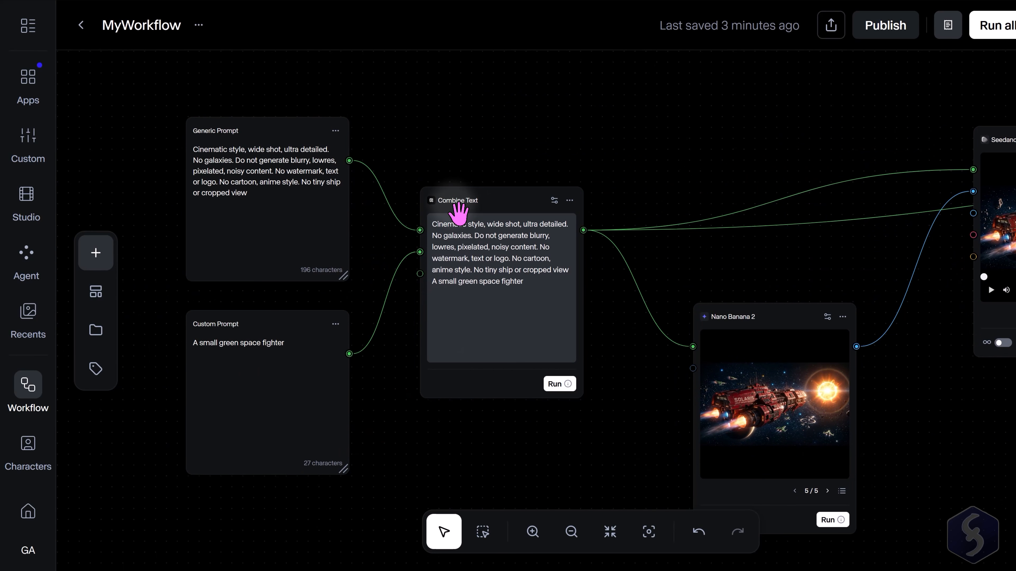
click(279, 171)
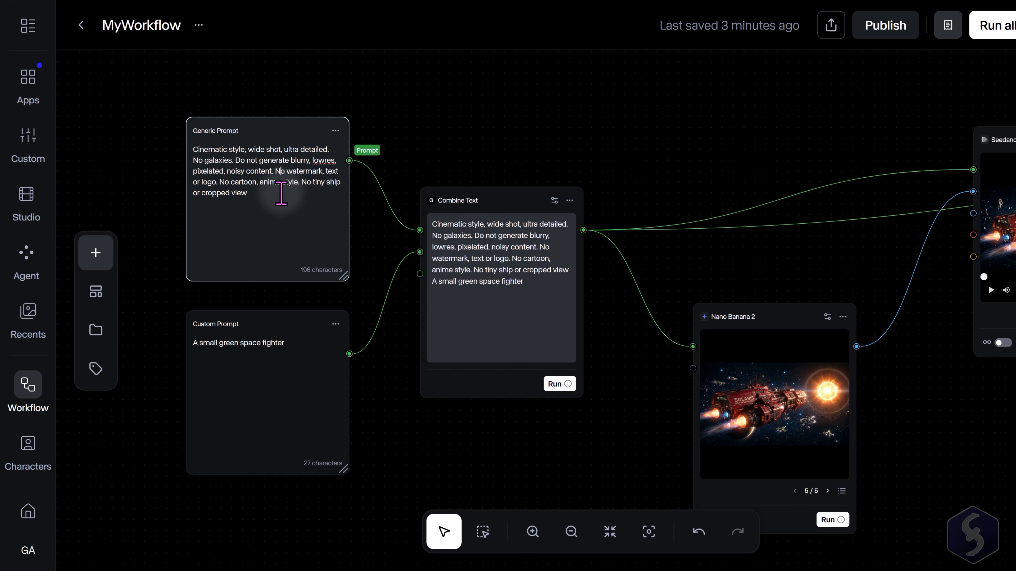
triple_click(282, 184)
click(250, 161)
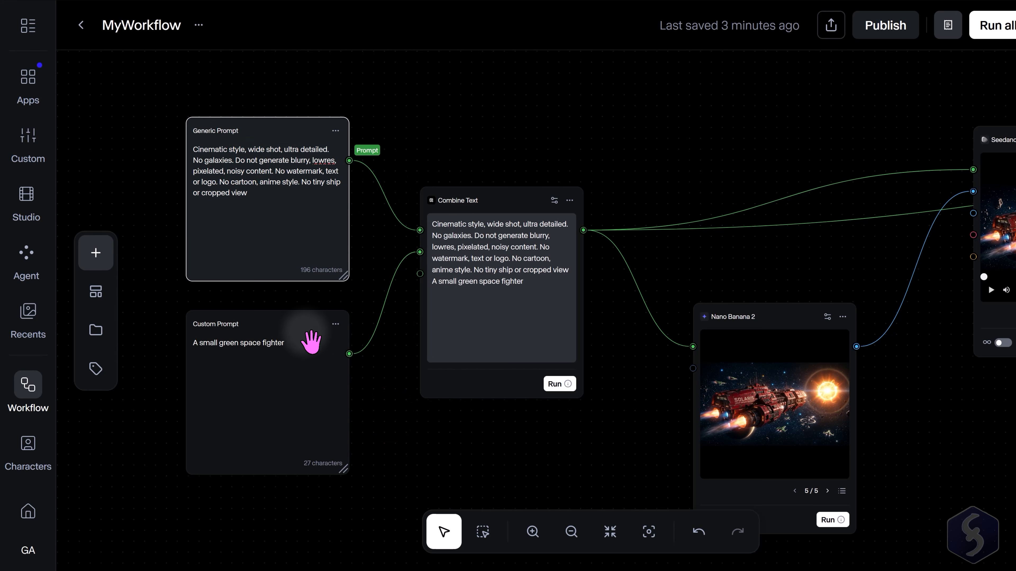
drag(300, 345, 183, 347)
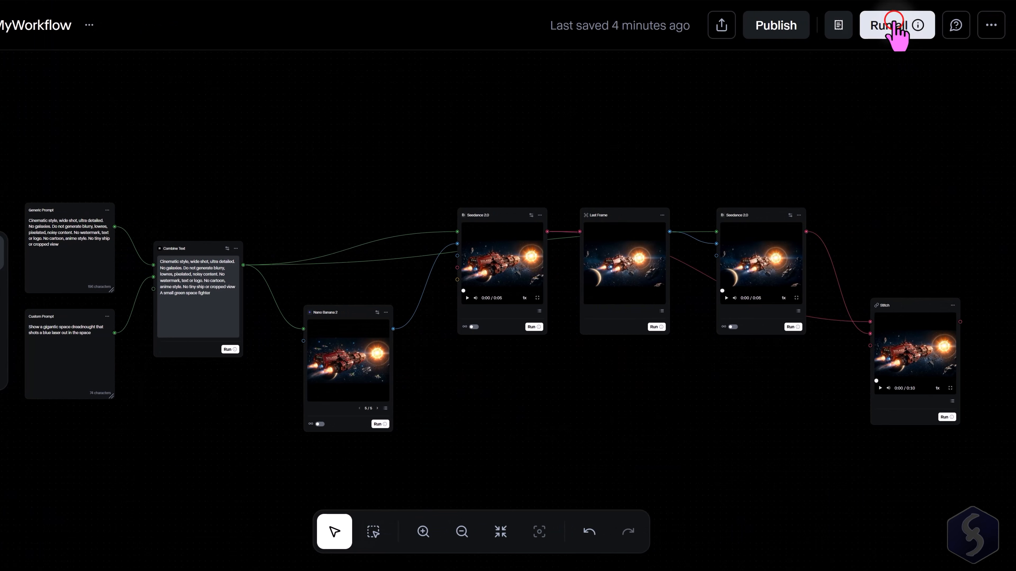
Save the workflow and view the Stitch node's output video.
click(896, 26)
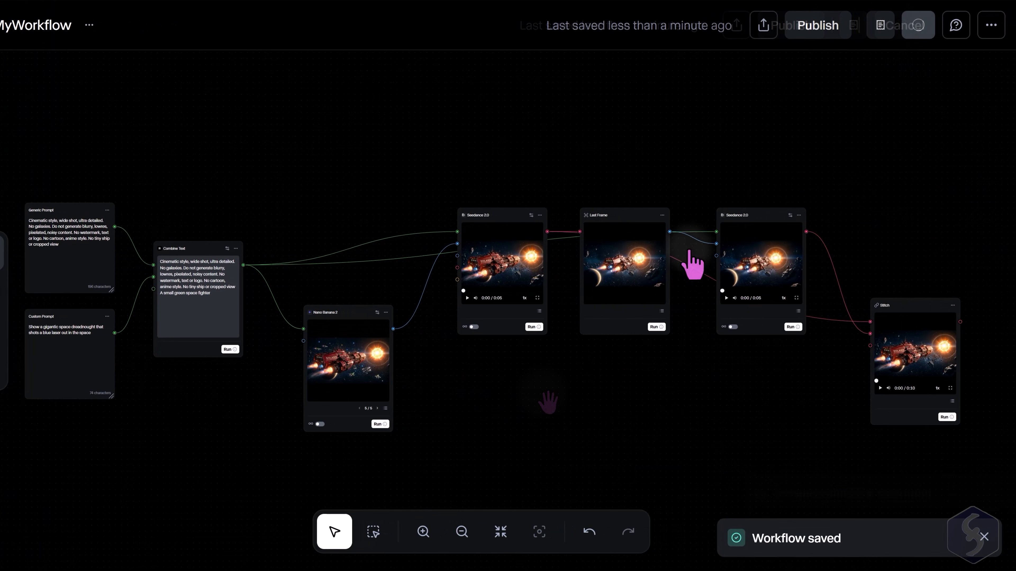
scroll(790, 402, up, 2)
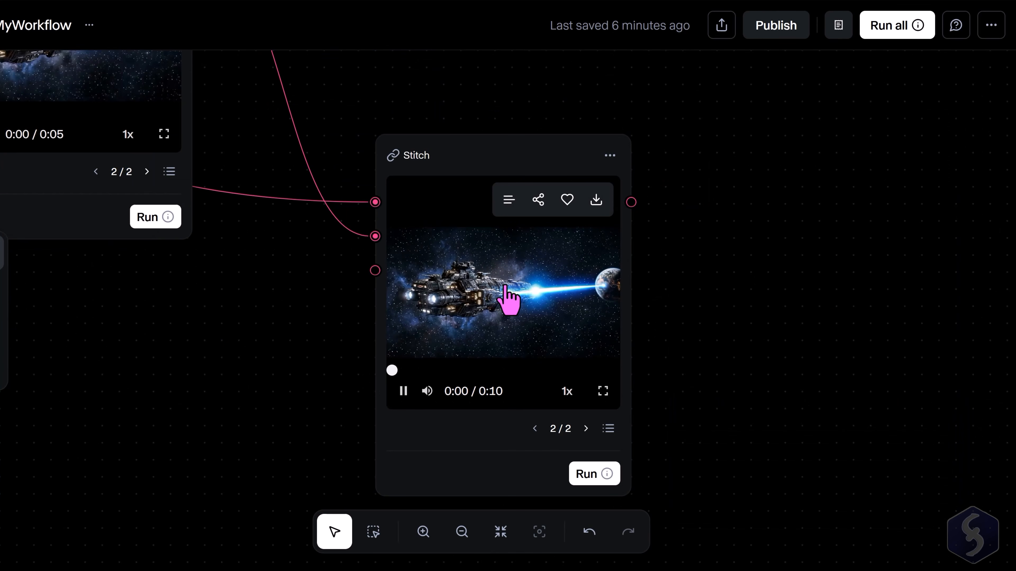
scroll(669, 317, up, 5)
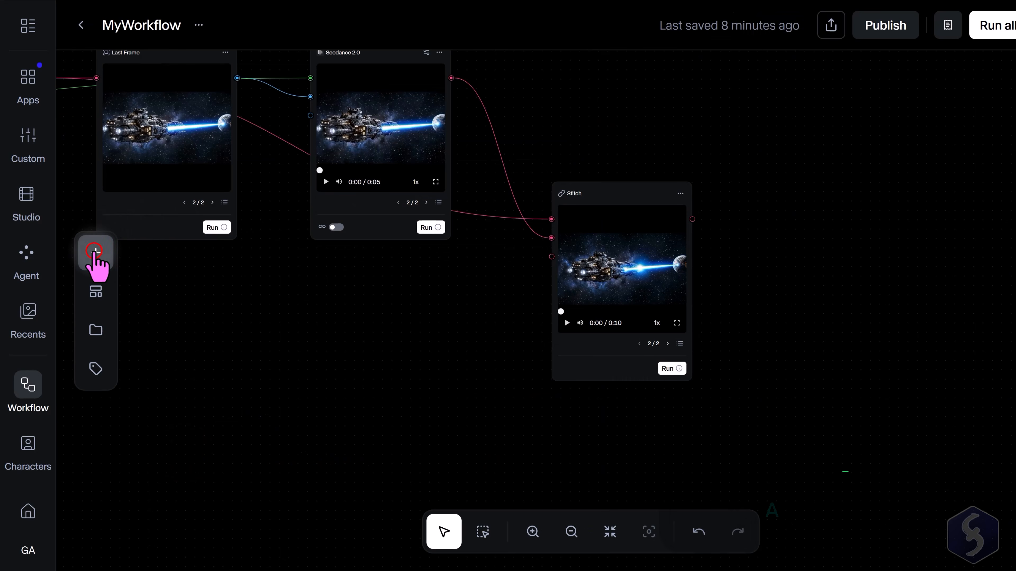
Add an Add Audio node right of Stitch and connect Stitch's video output to its Video input.
click(96, 251)
click(200, 227)
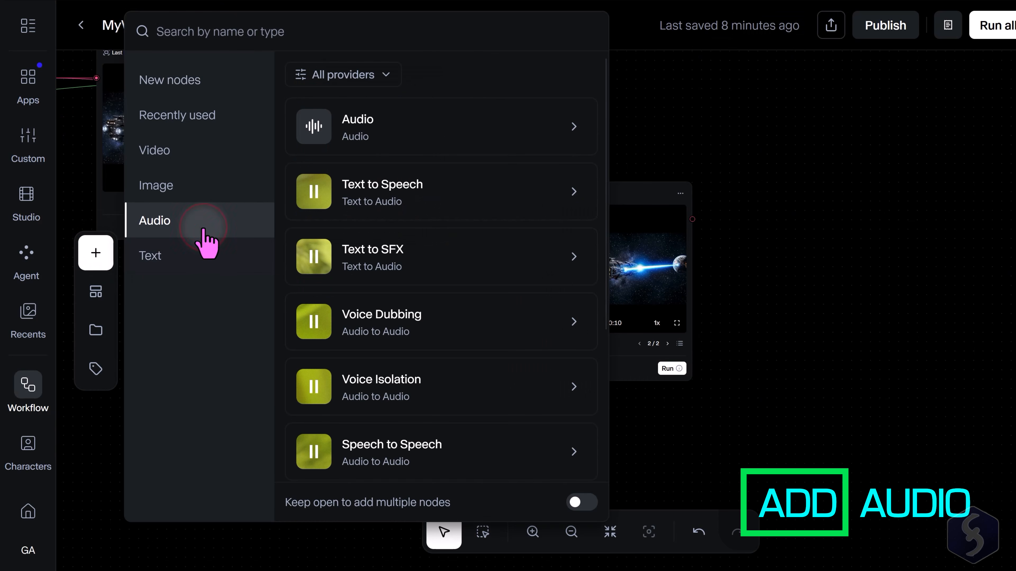
click(176, 152)
scroll(466, 216, down, 10)
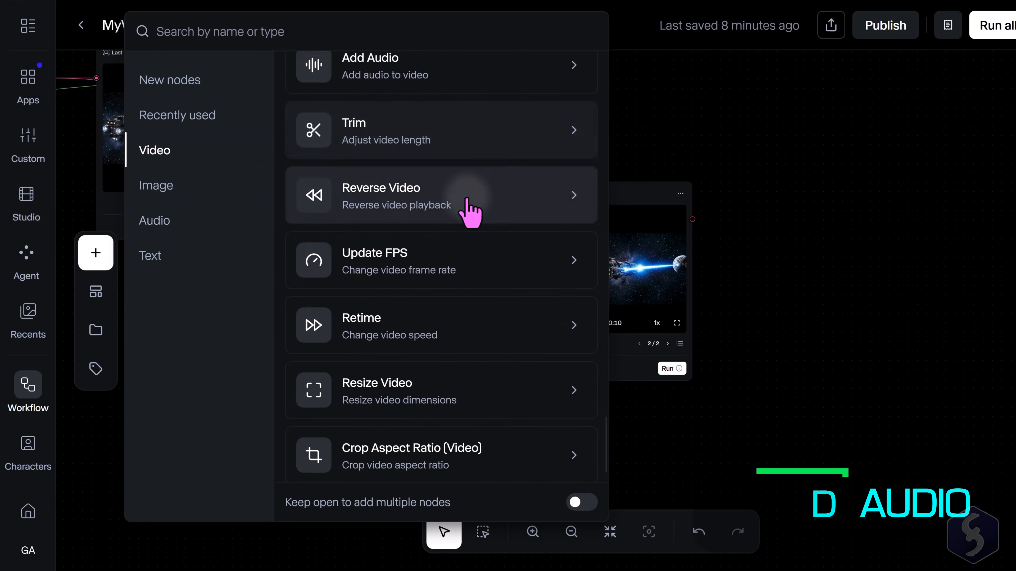
scroll(468, 216, up, 4)
scroll(470, 213, down, 3)
scroll(467, 199, down, 1)
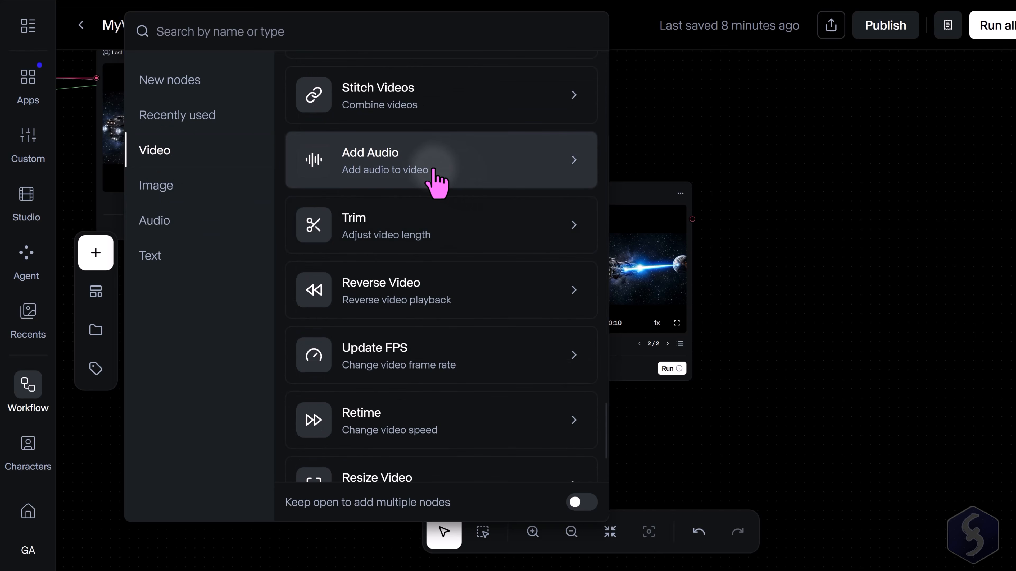
click(453, 177)
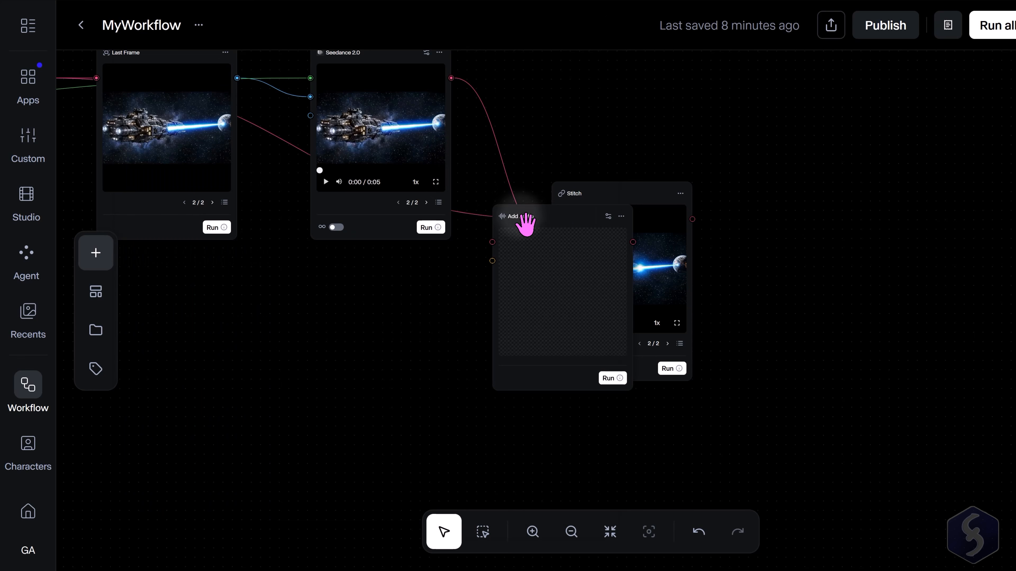
drag(526, 227, 836, 205)
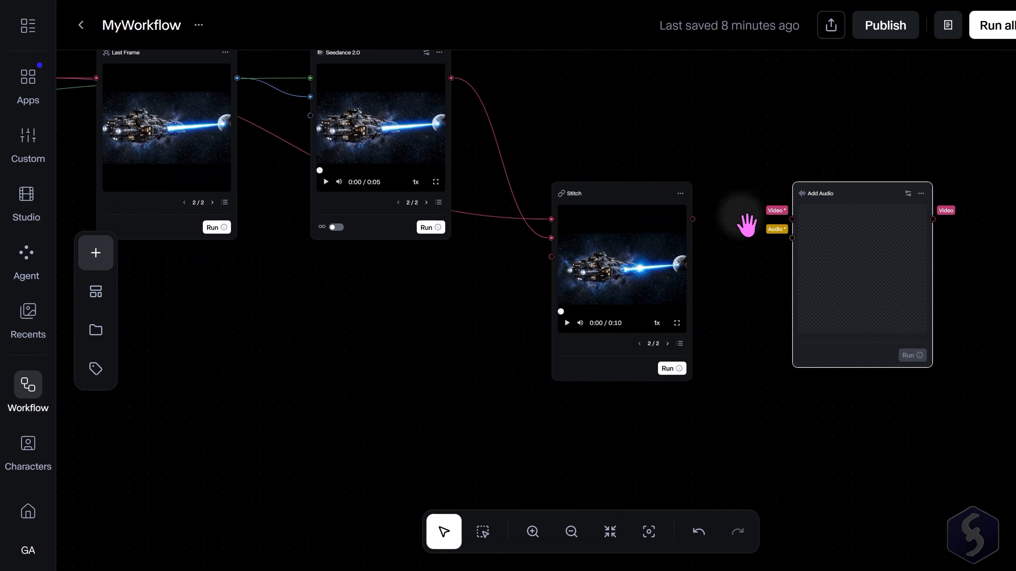
drag(693, 219, 809, 230)
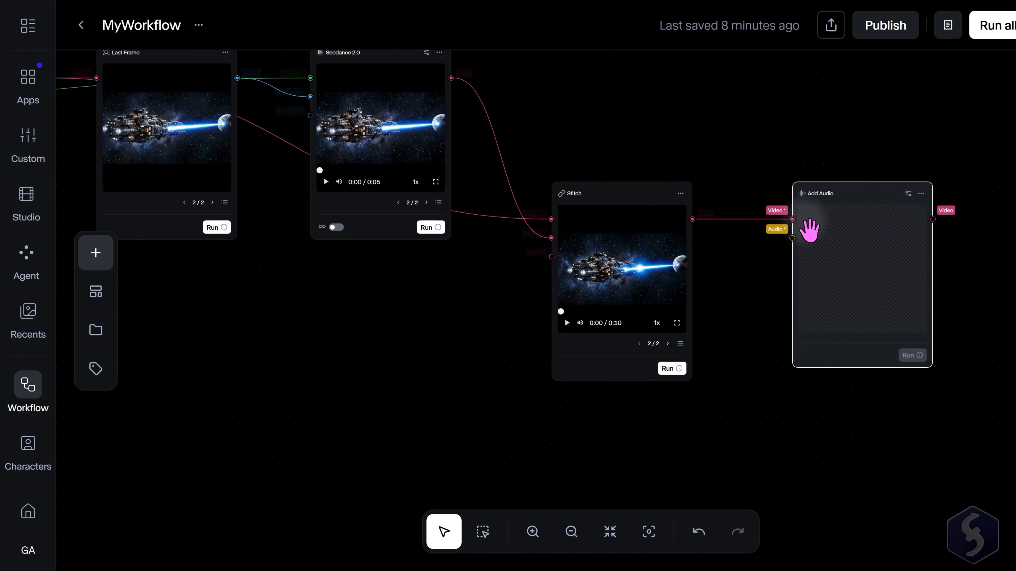
Add a Lyria 3 Pro node below Stitch and connect its Audio output to Add Audio's Audio input.
click(96, 253)
click(208, 220)
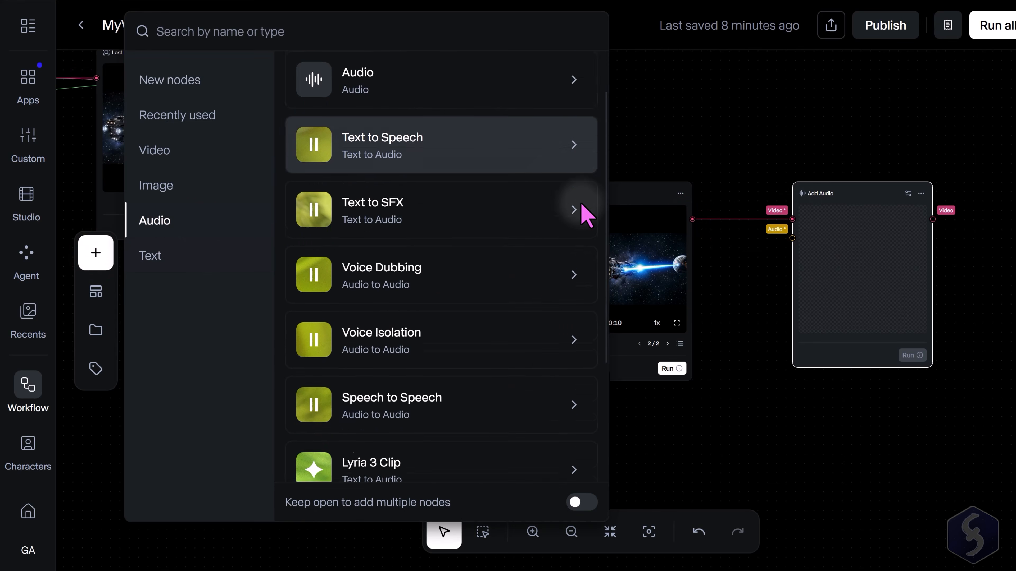
scroll(584, 215, down, 4)
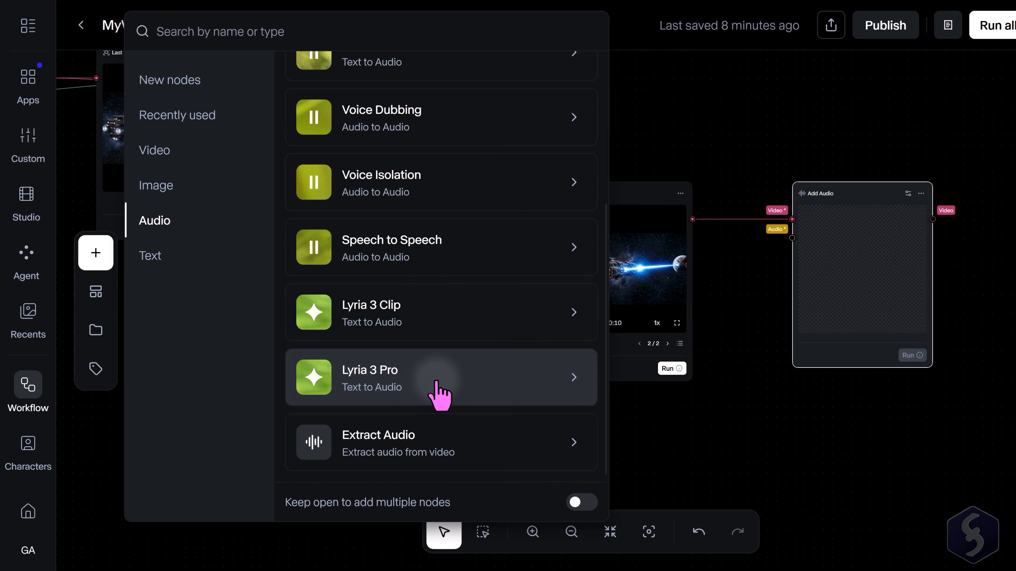
drag(440, 378, 641, 423)
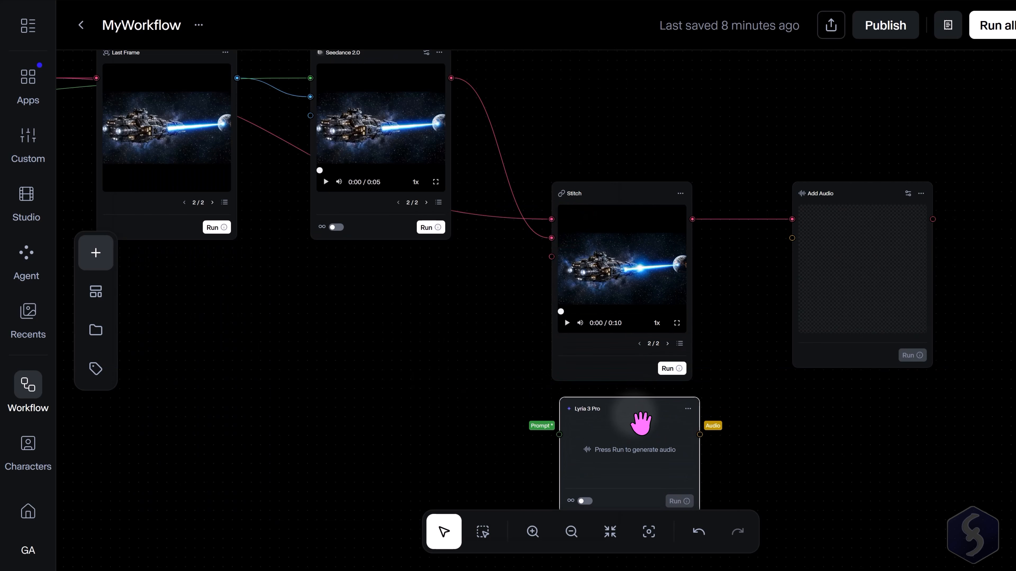
drag(699, 434, 790, 237)
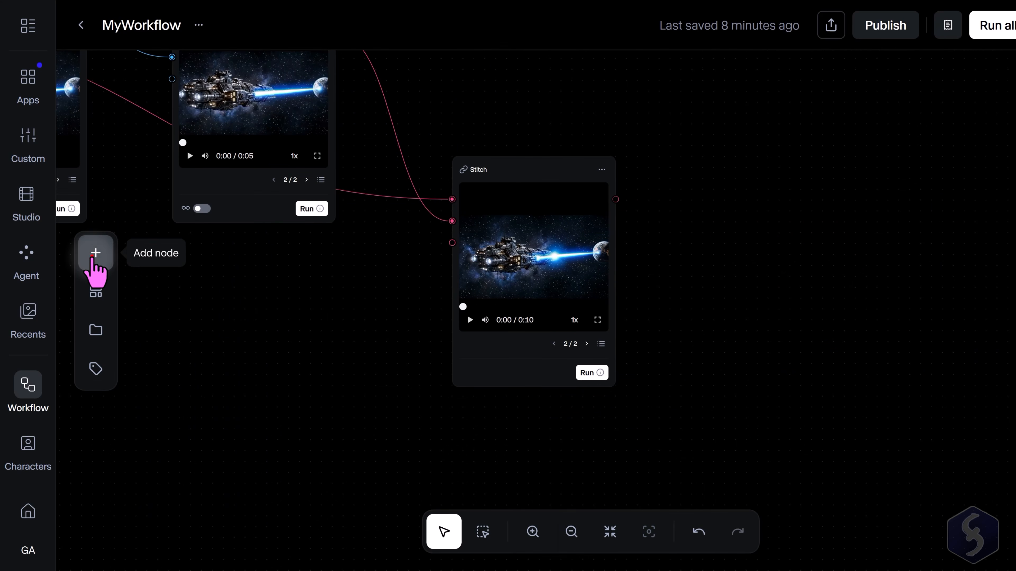
Add an Upscale Video - Topaz AI node beside Stitch and connect Stitch's video output to its Video input.
click(95, 255)
click(206, 154)
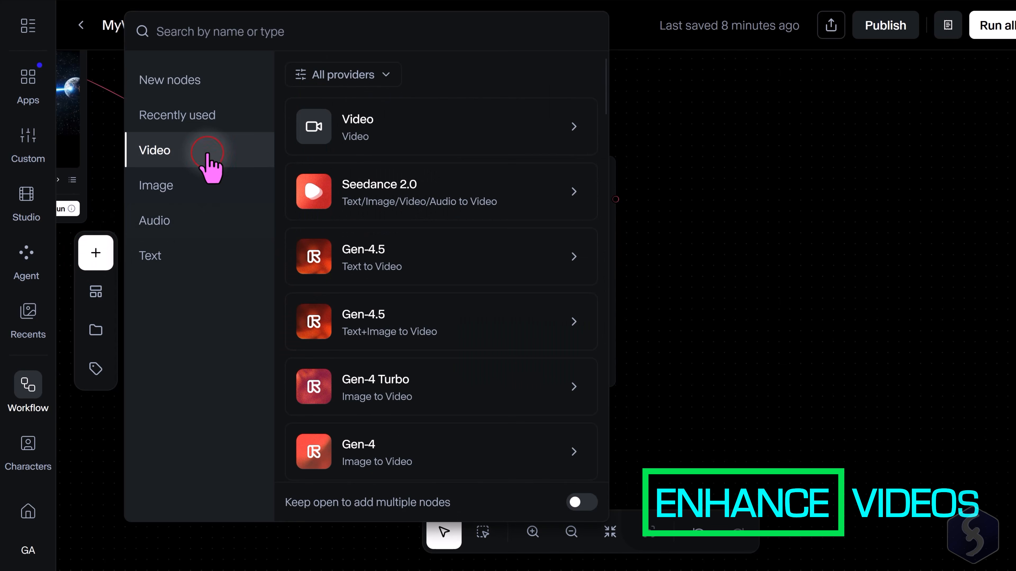
scroll(501, 251, down, 15)
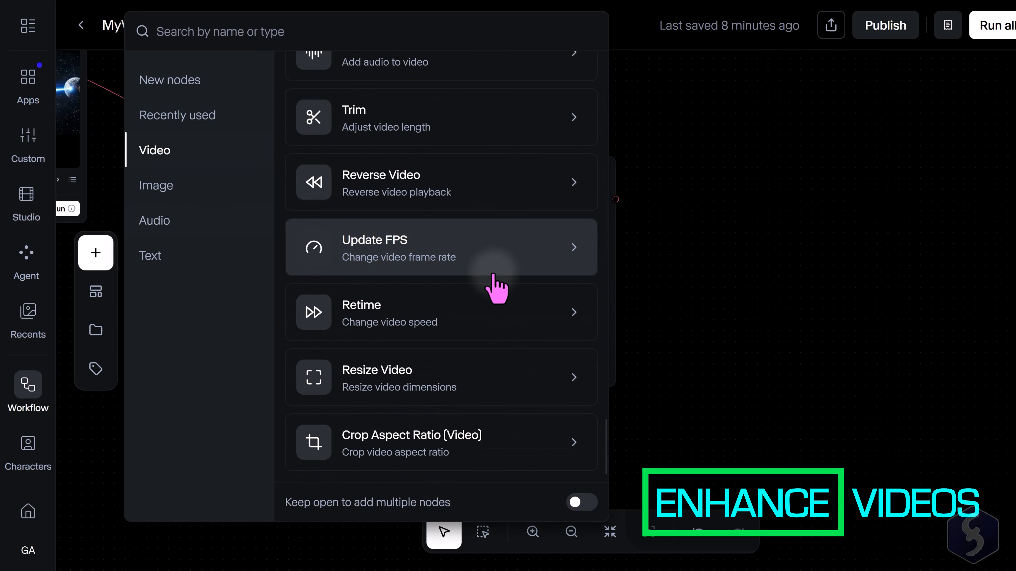
scroll(496, 258, up, 10)
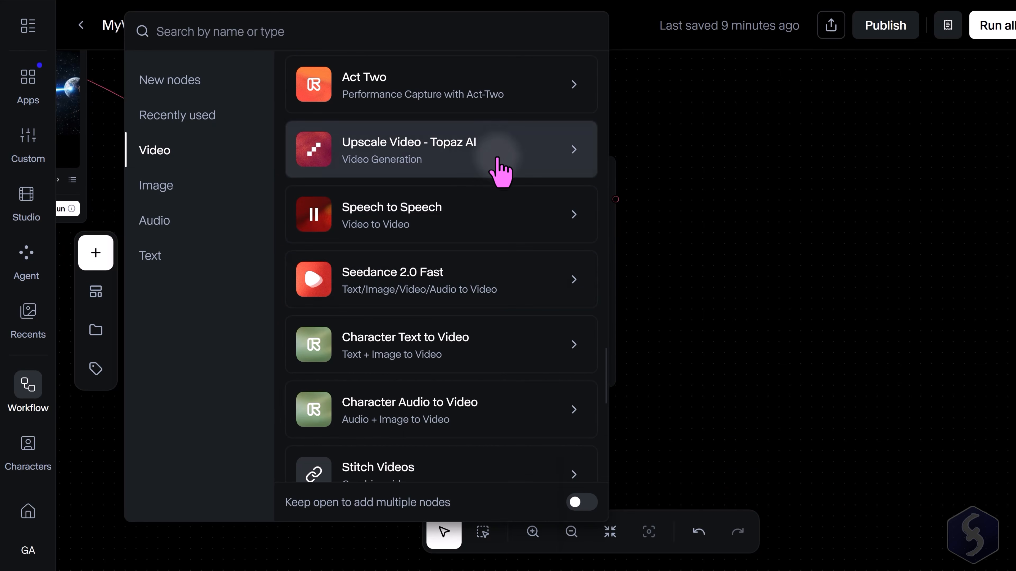
click(500, 168)
drag(564, 216, 796, 186)
drag(615, 199, 714, 199)
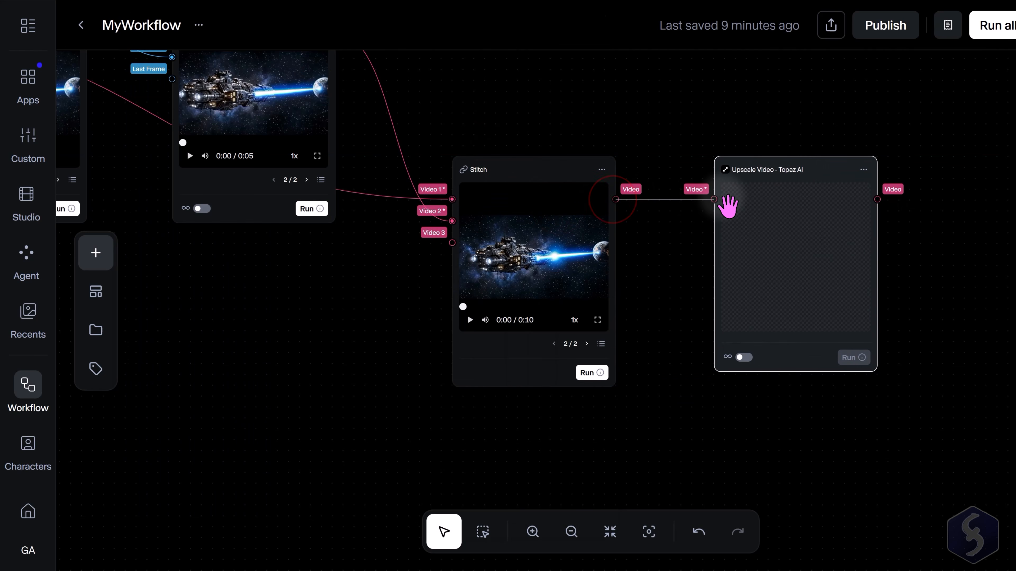
Delete the Upscale Video - Topaz AI node.
click(863, 169)
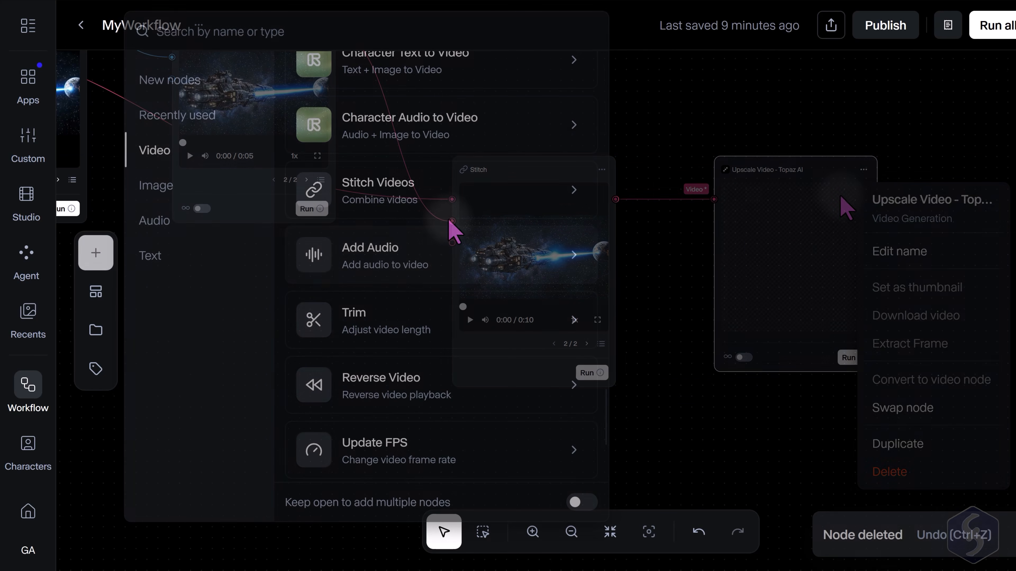
scroll(447, 265, down, 3)
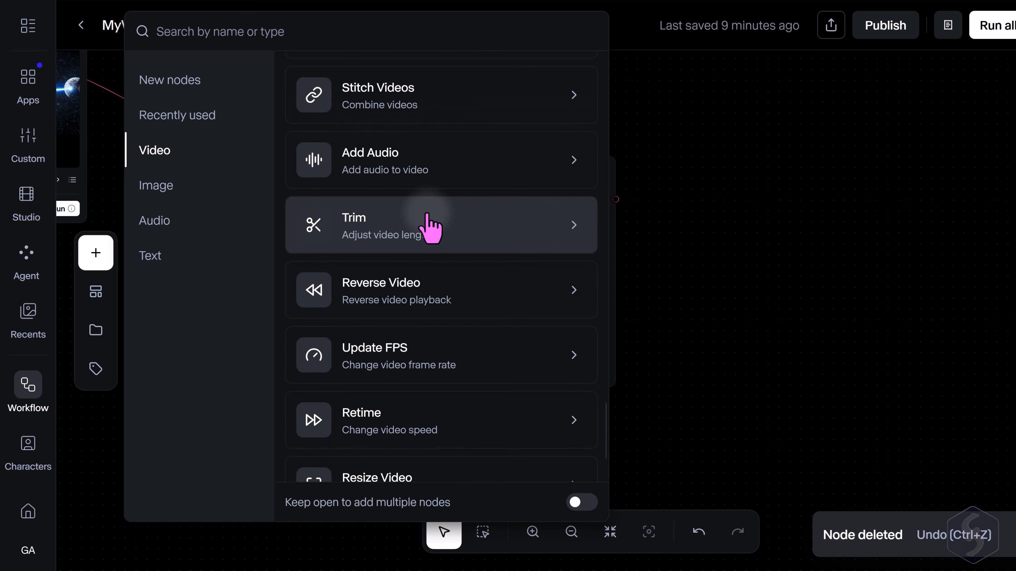
scroll(427, 227, down, 3)
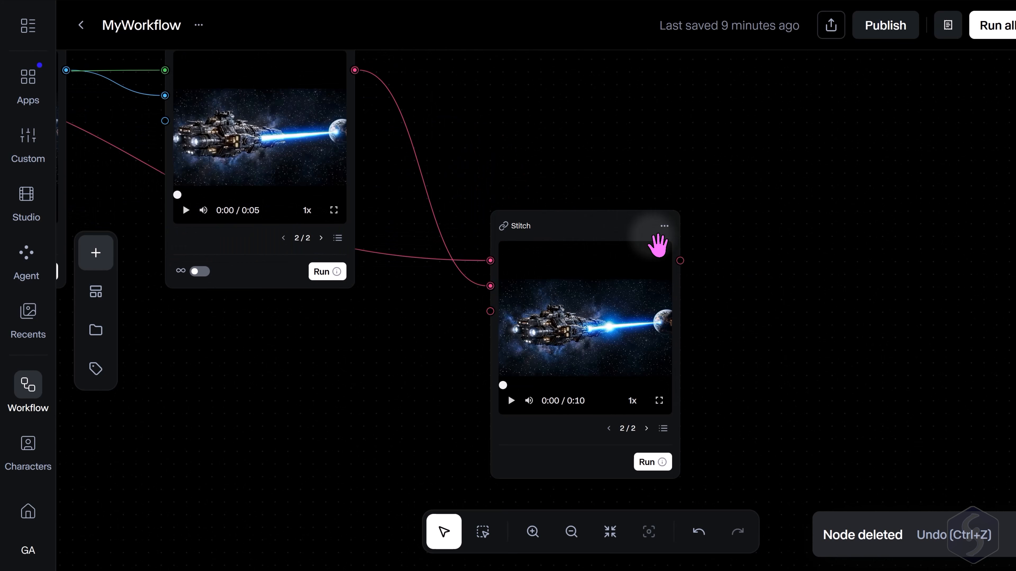
Download the stitched video from the Stitch node.
click(665, 227)
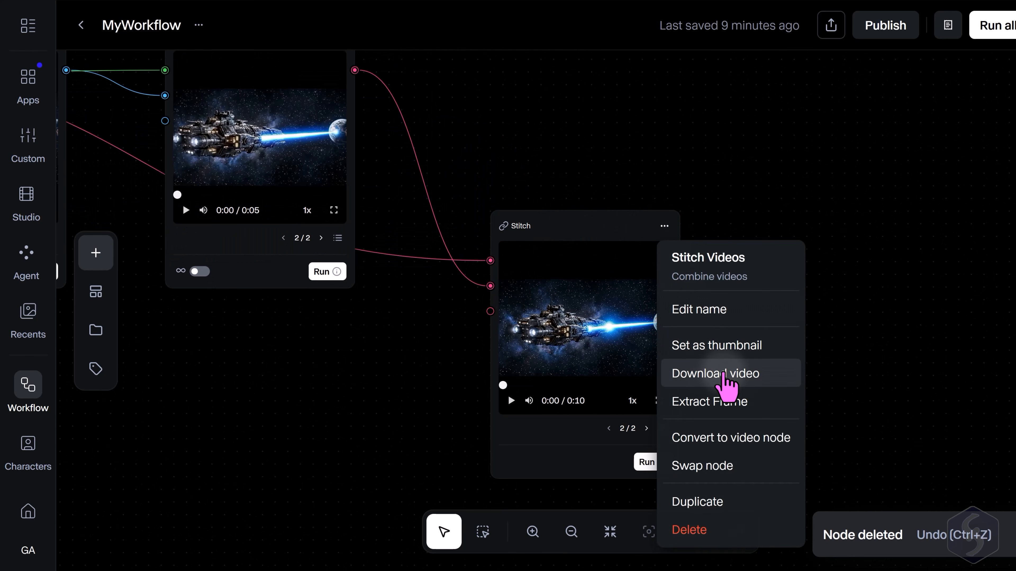
click(725, 376)
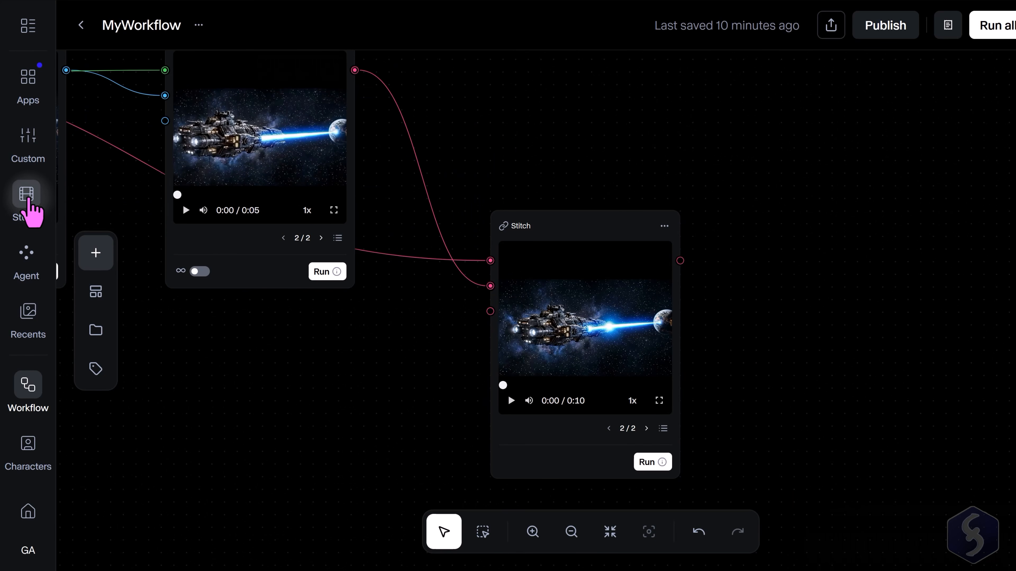
Open the Studio section.
click(28, 198)
click(614, 313)
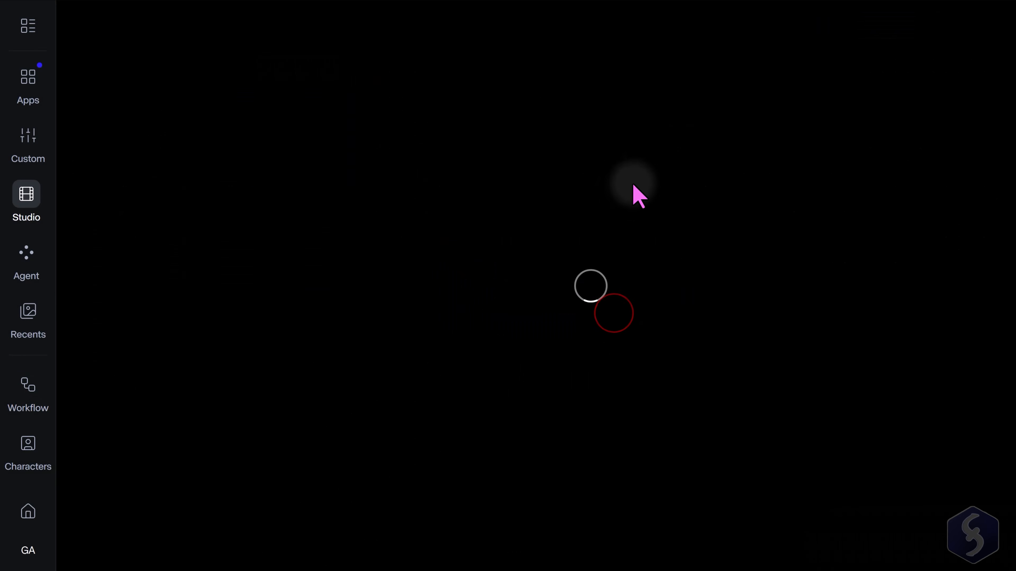